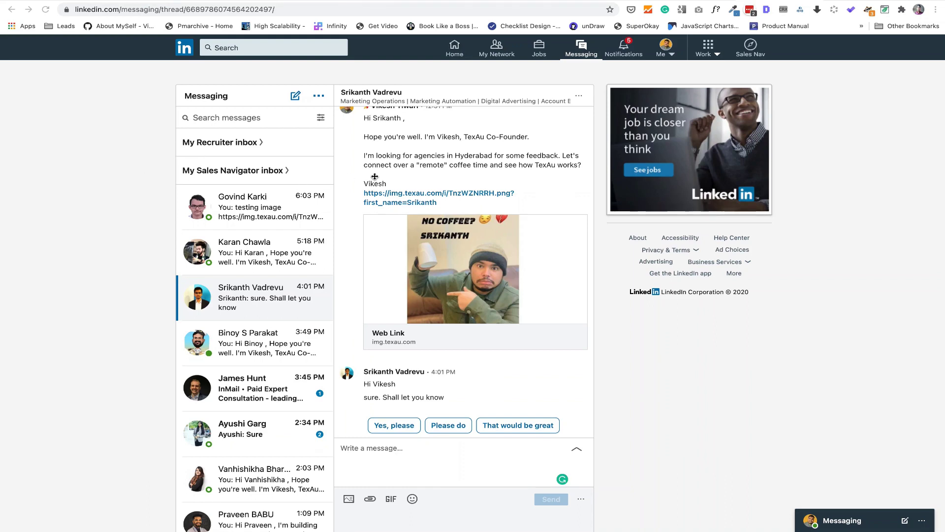
Examine the sent LinkedIn message with its personalised coffee image, the reply to it, and the image template in Hyperise
scroll(375, 177, "up", 1)
scroll(430, 190, "down", 1)
key("ctrl+Tab")
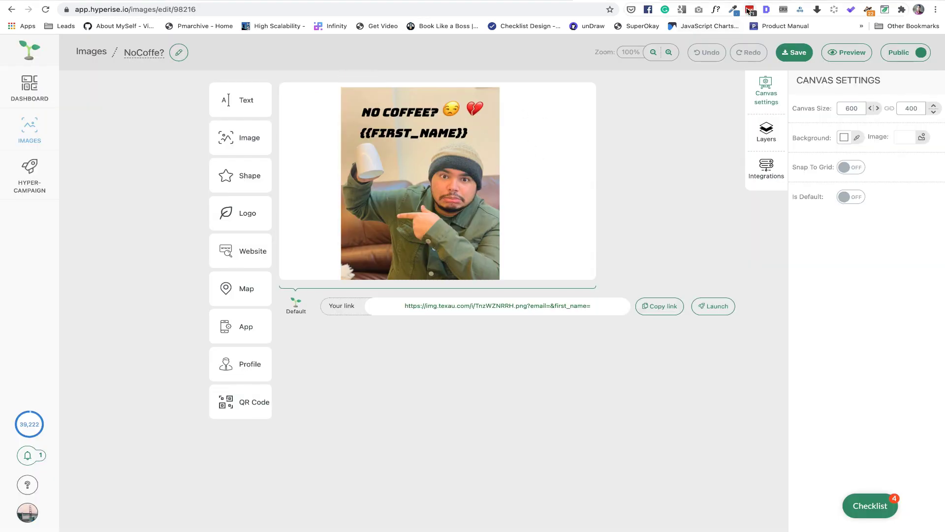
key("ctrl+shift+Tab")
scroll(557, 172, "up", 3)
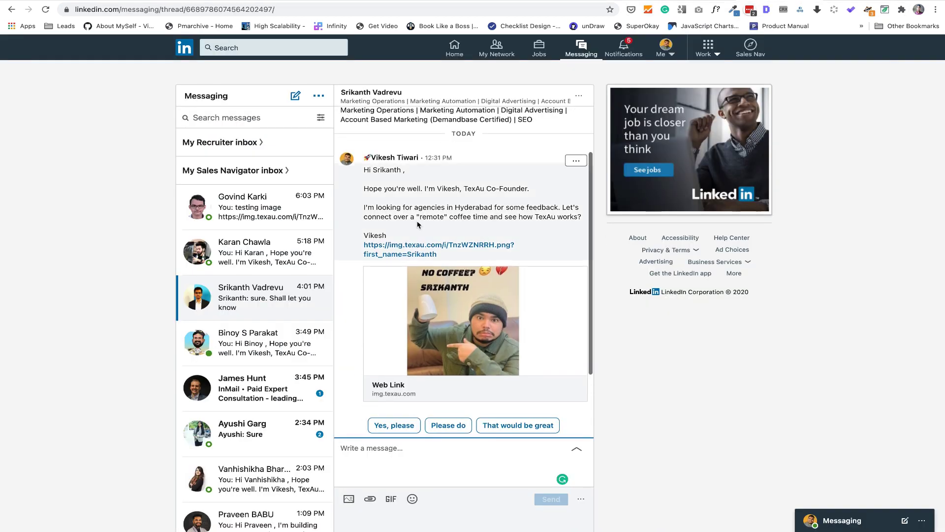
scroll(418, 224, "down", 3)
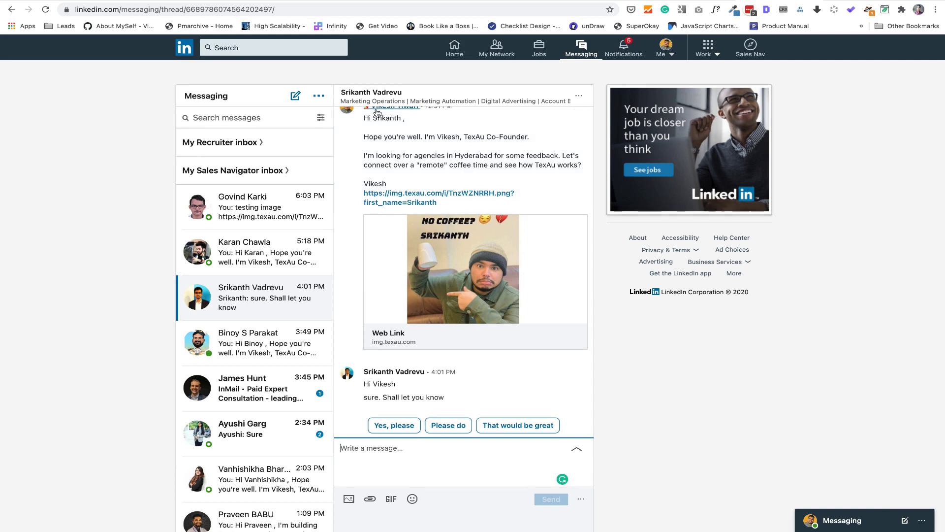
scroll(426, 133, "up", 1)
scroll(366, 135, "down", 1)
Rerun the recent search "(Co-Founder OR Owner OR Sales Manager OR Marketing Manager)" and select the people filters 2nd connections and India
left_click(243, 48)
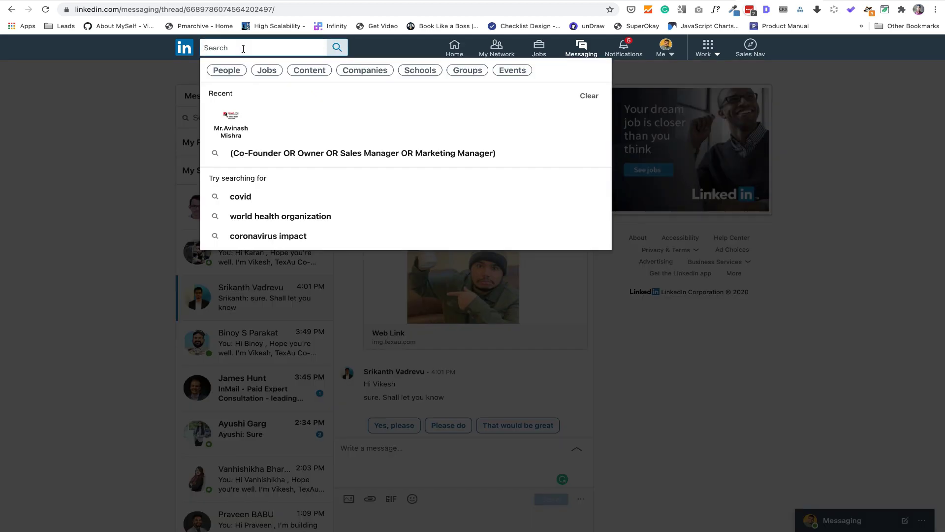
left_click(260, 153)
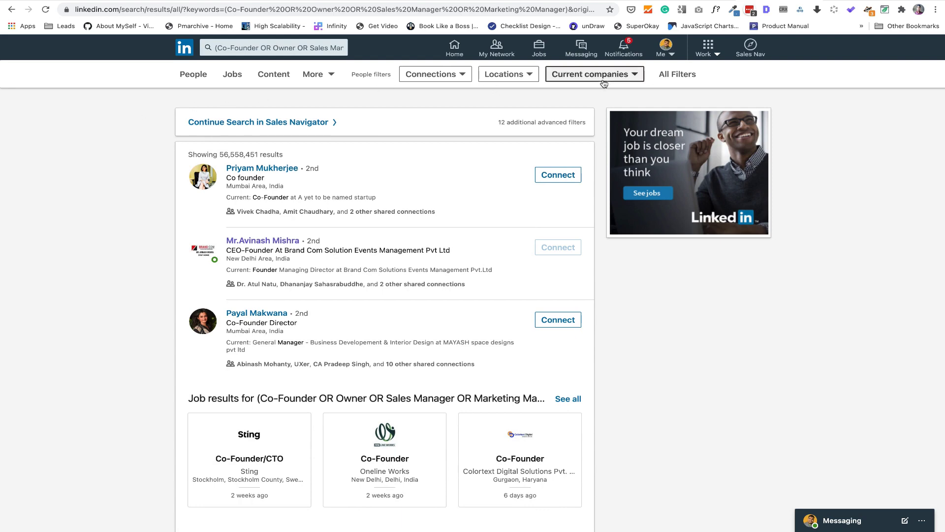
left_click(677, 74)
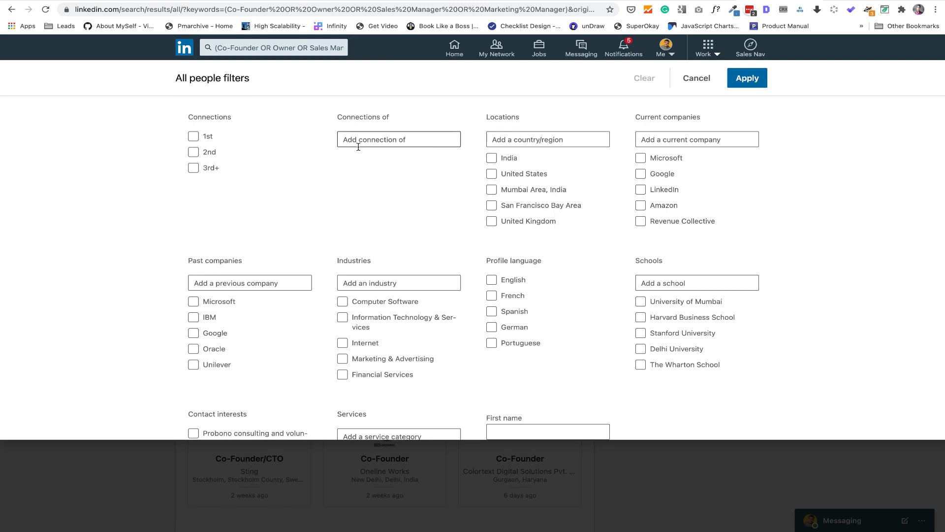
left_click(194, 154)
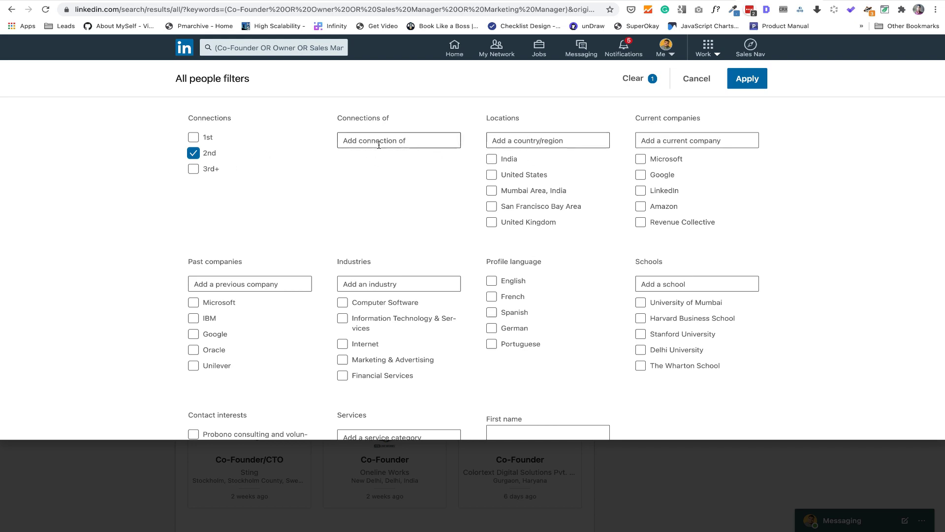
left_click(492, 159)
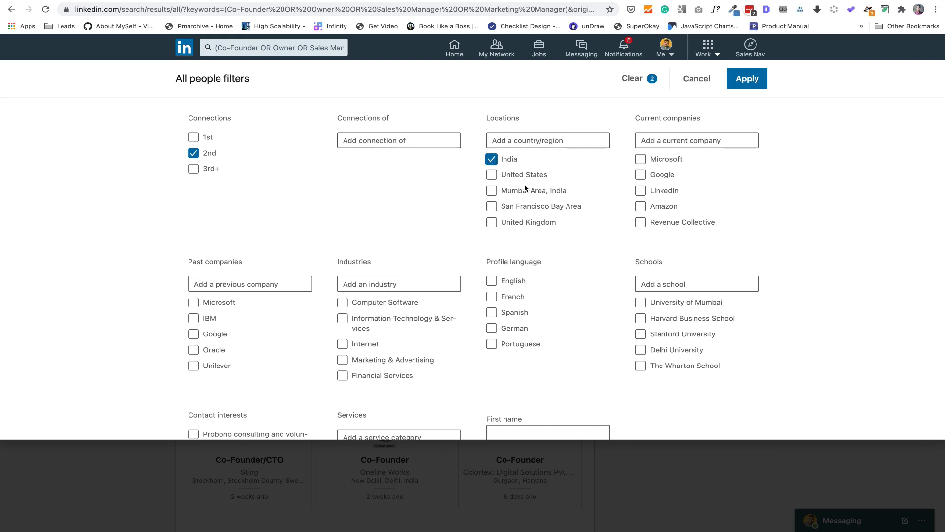
Add the industries Marketing & Advertising, Internet, and Information Technology & Services to the people filters
scroll(511, 217, "down", 1)
scroll(510, 217, "down", 2)
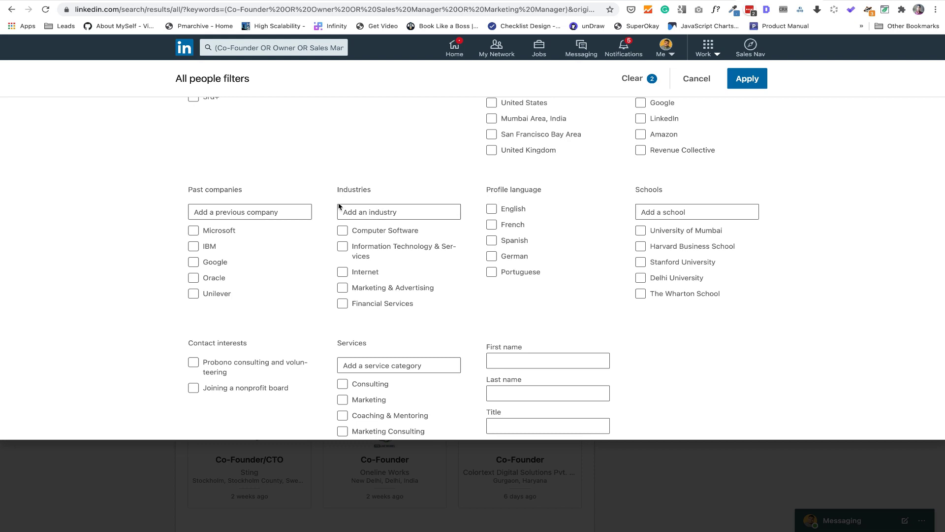
scroll(339, 216, "down", 2)
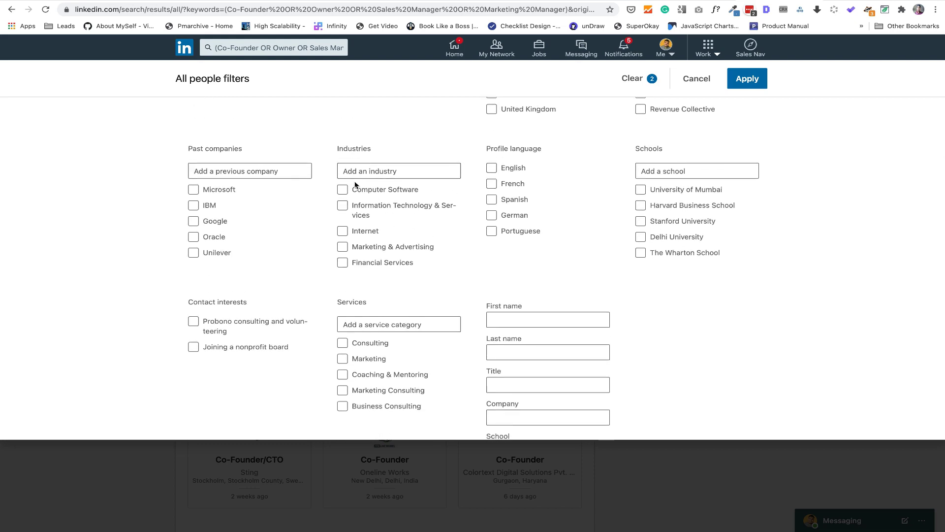
left_click(343, 246)
left_click(344, 231)
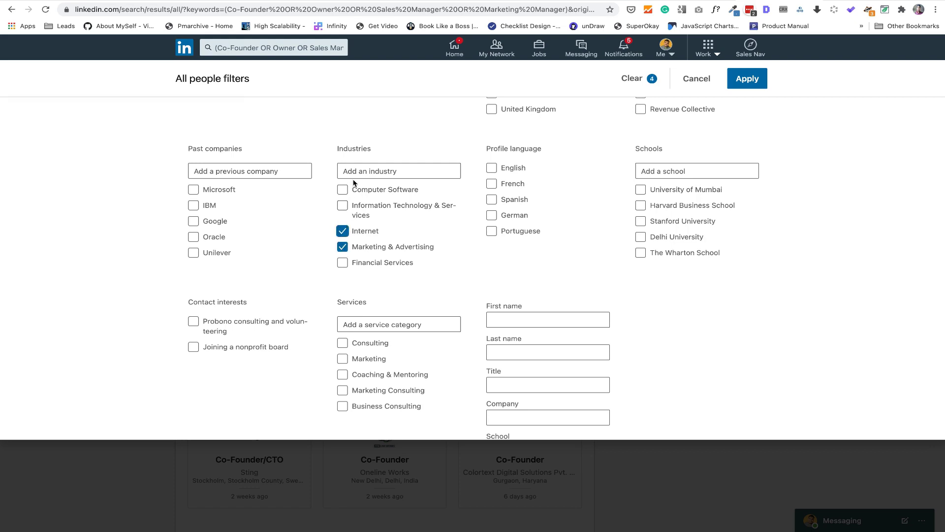
left_click(343, 206)
Add the services Consulting, Marketing, Marketing Consulting and Business Consulting, and apply all the people filters
scroll(354, 219, "down", 2)
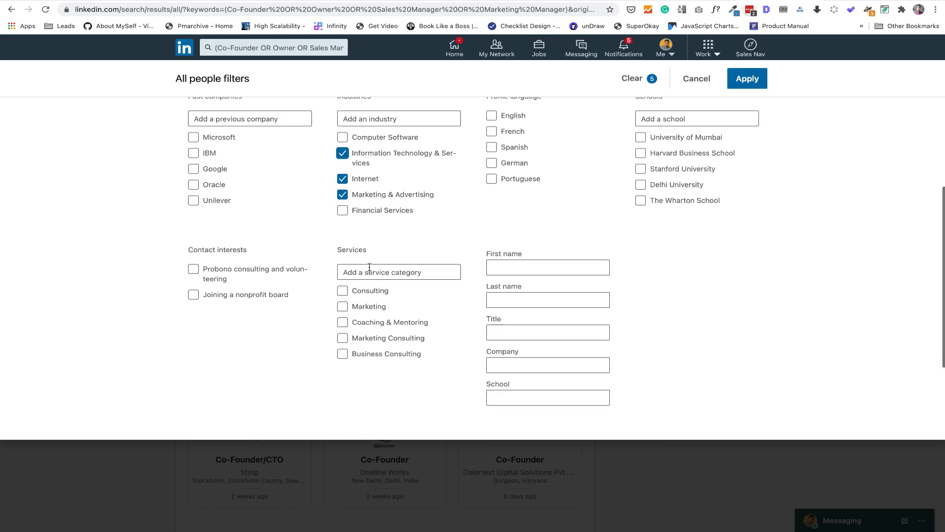
left_click(342, 290)
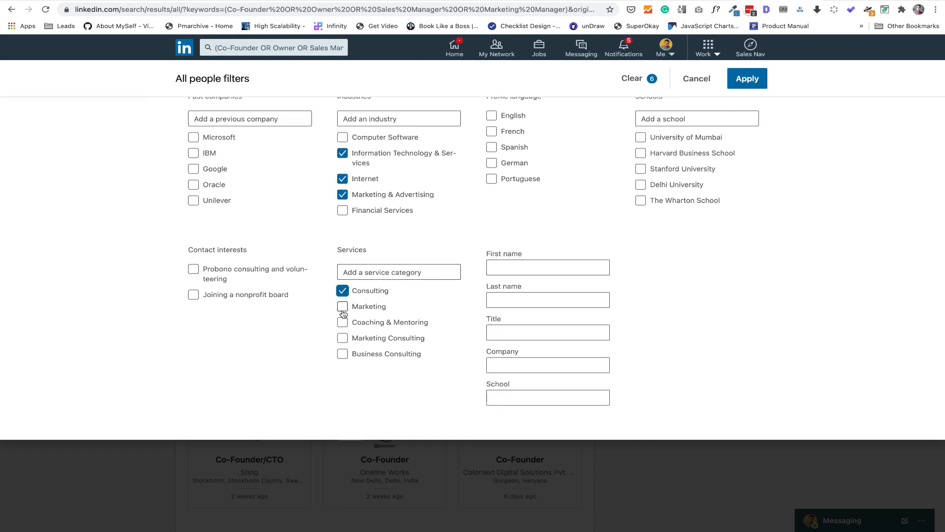
left_click(342, 306)
left_click(345, 338)
left_click(345, 354)
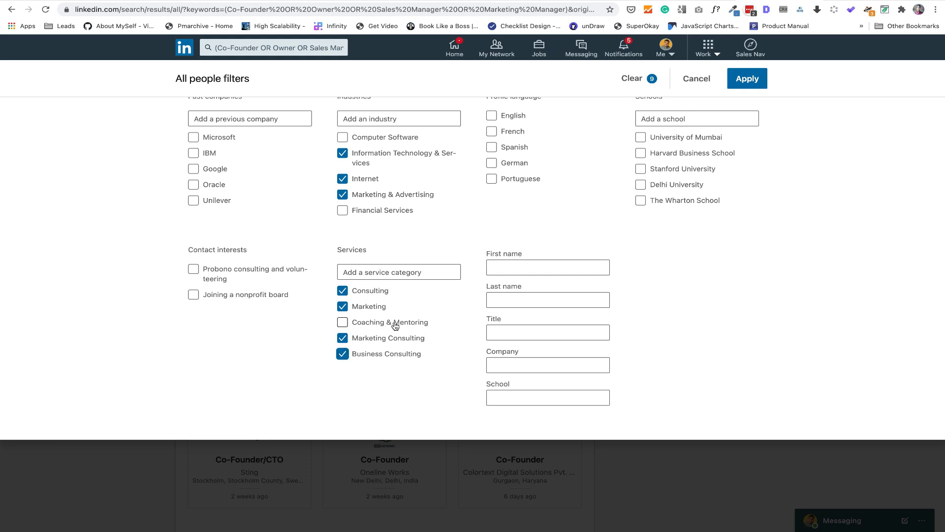
scroll(455, 252, "up", 4)
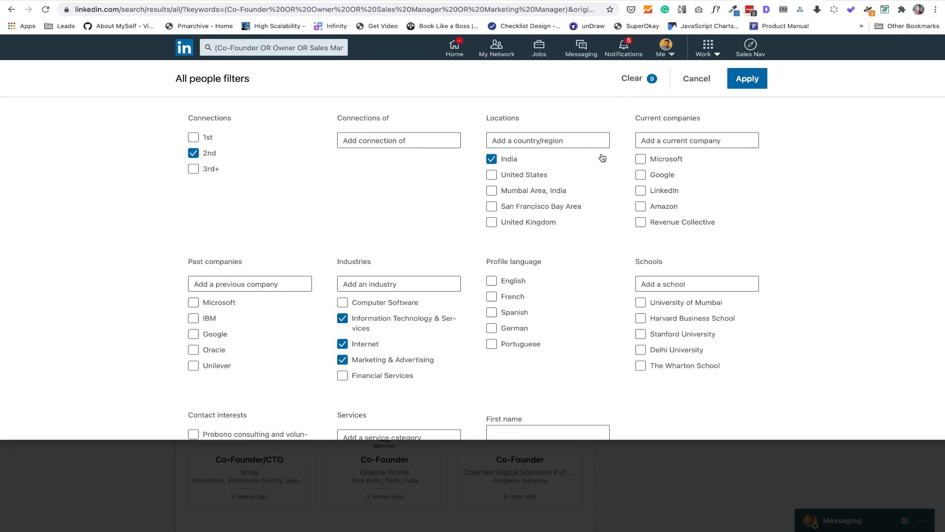
scroll(306, 267, "down", 2)
scroll(306, 268, "up", 2)
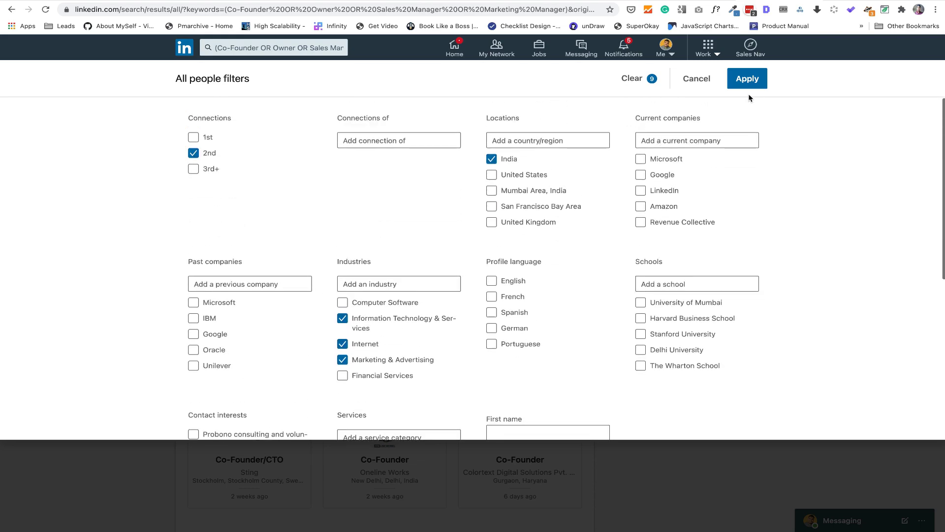
left_click(747, 80)
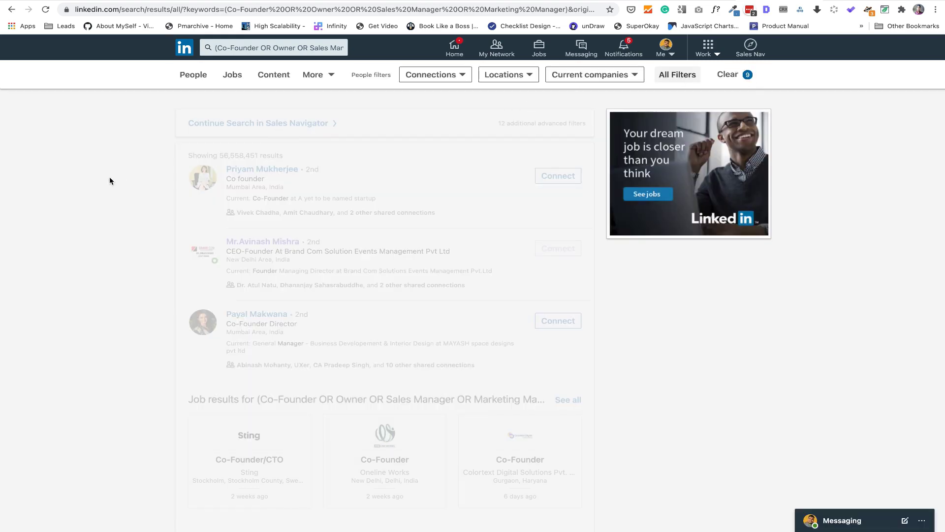
Look through the filtered people results and copy the URL of the search page
scroll(151, 213, "down", 1)
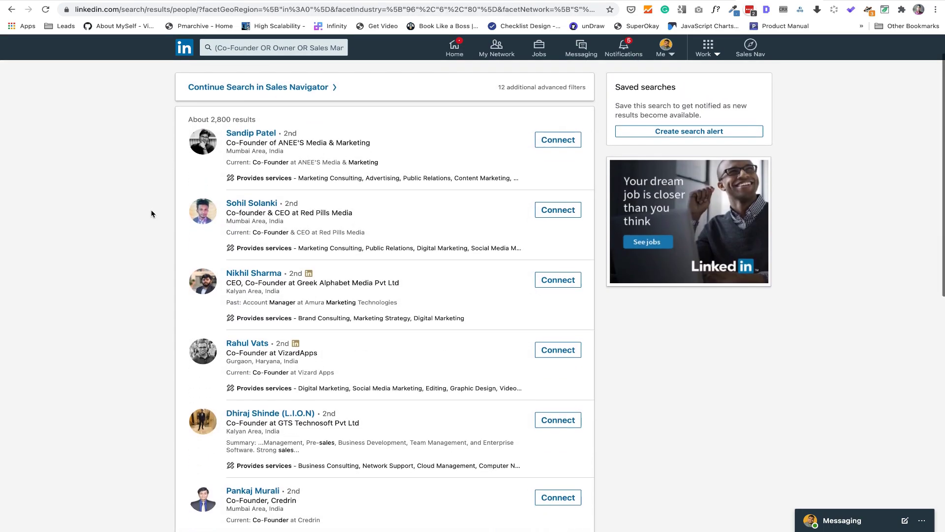
scroll(245, 199, "down", 10)
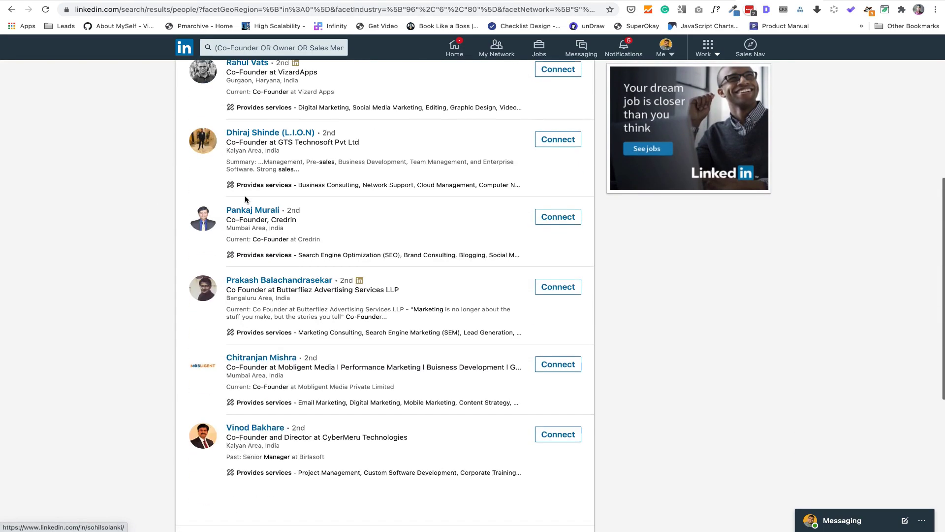
scroll(211, 295, "up", 15)
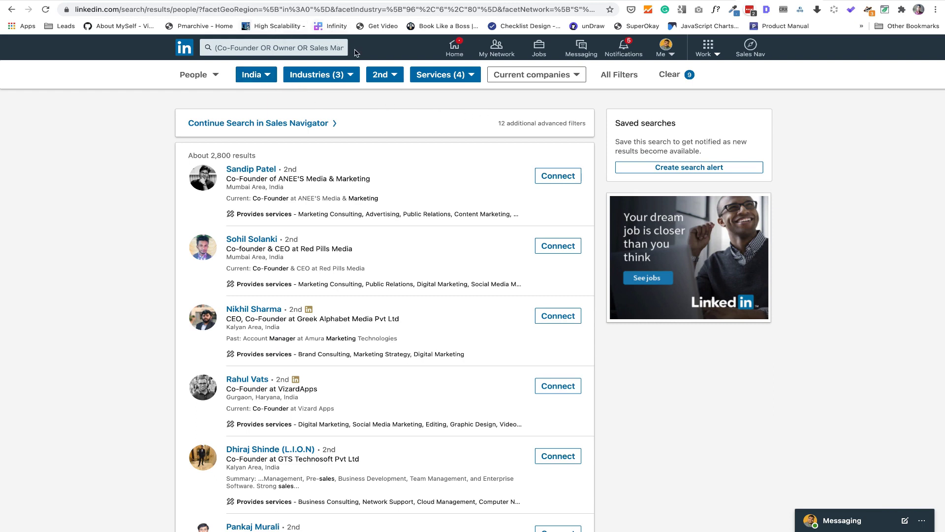
left_click(346, 10)
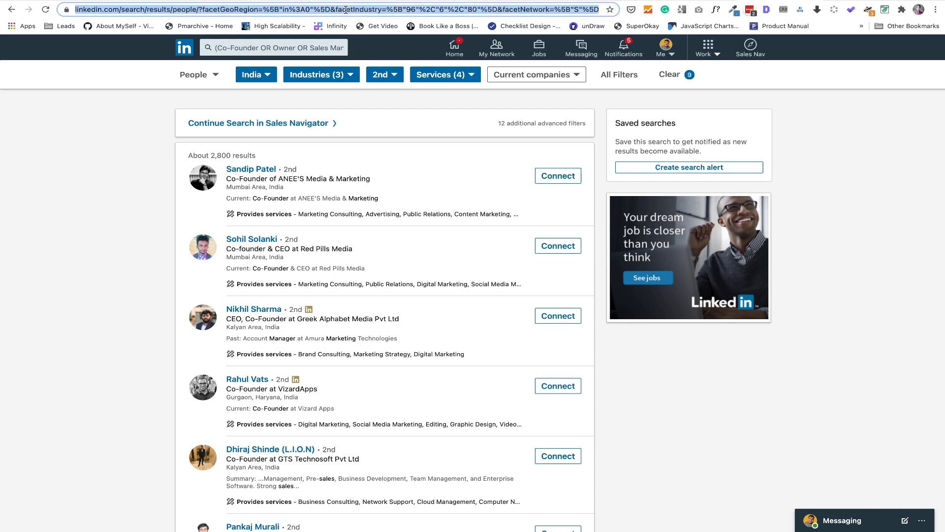
Switch to TexAu, search its spices for "Linkedin se" and open Extract Profiles From Linkedin Search
left_click(395, 1)
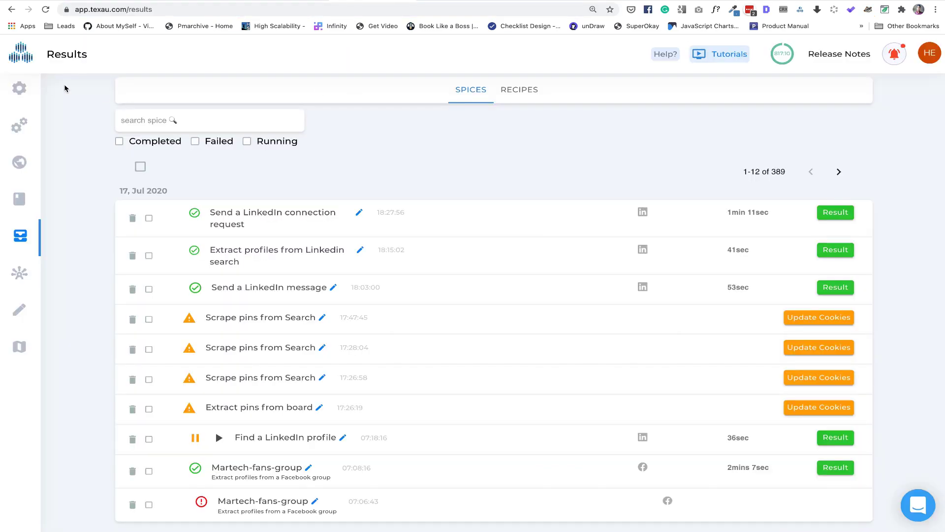
left_click(31, 94)
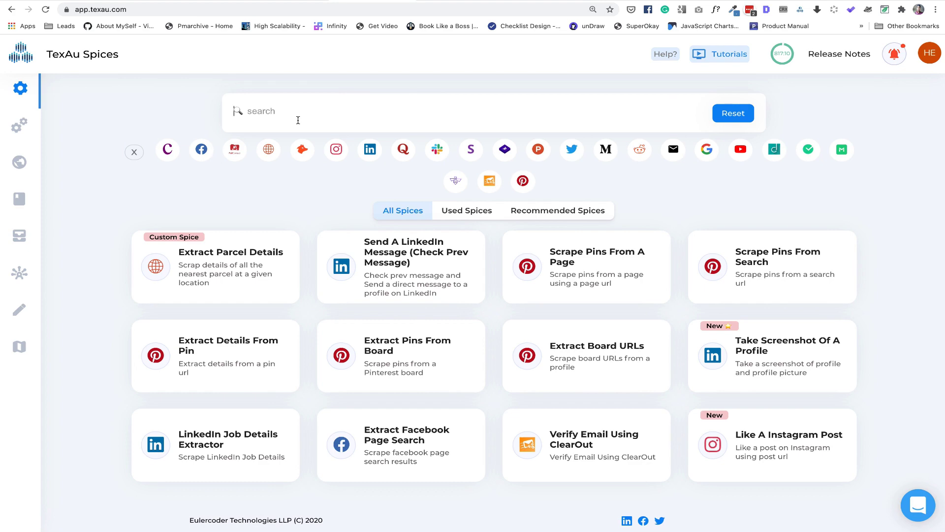
left_click(298, 120)
type("Linkedin")
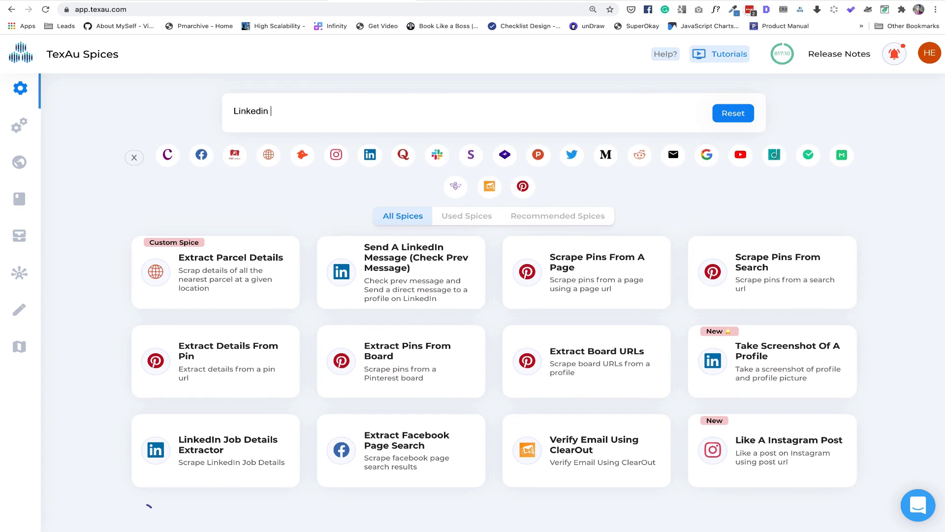
type(" se")
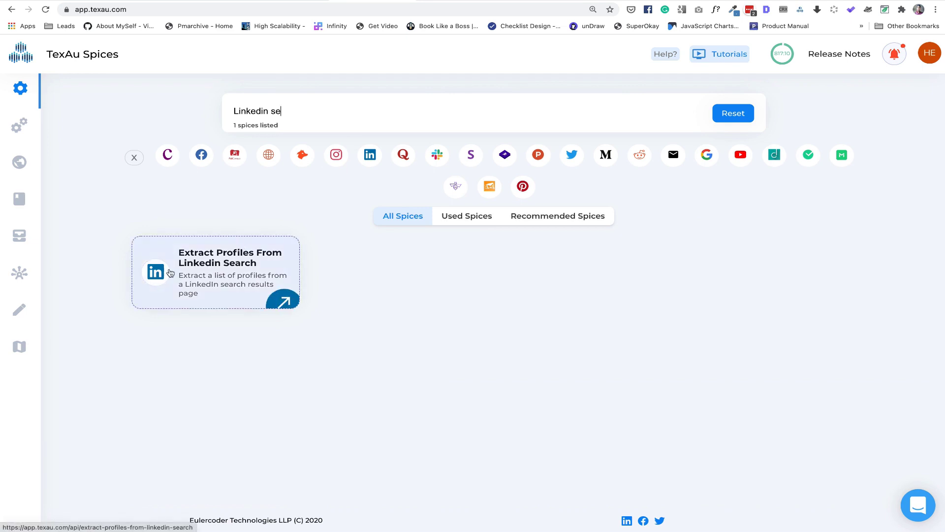
left_click(239, 260)
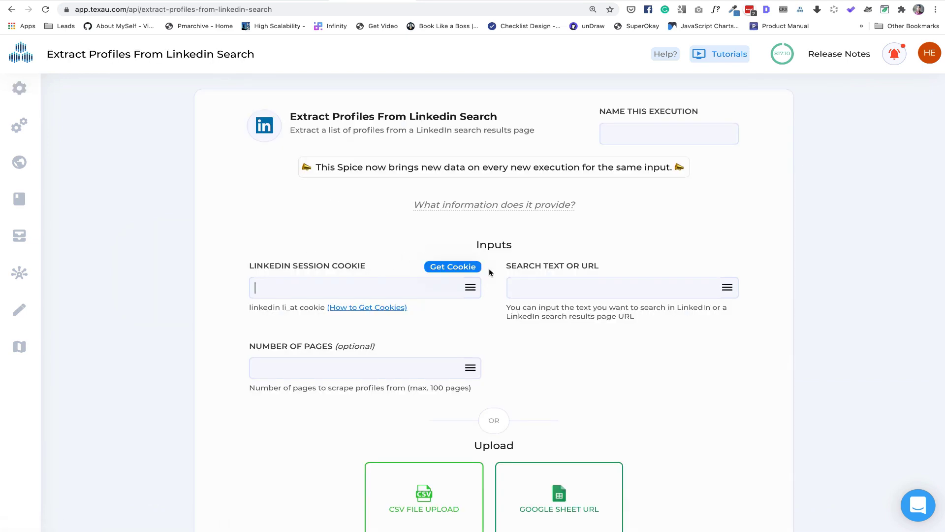
Fill in the LinkedIn session cookie automatically and paste the copied people-search URL as the search input
left_click(471, 268)
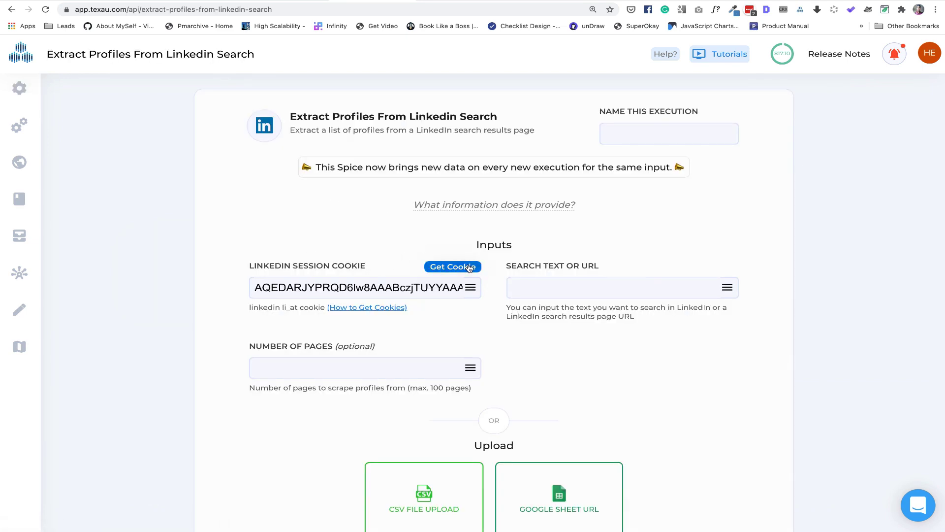
scroll(514, 261, "down", 2)
left_click(538, 203)
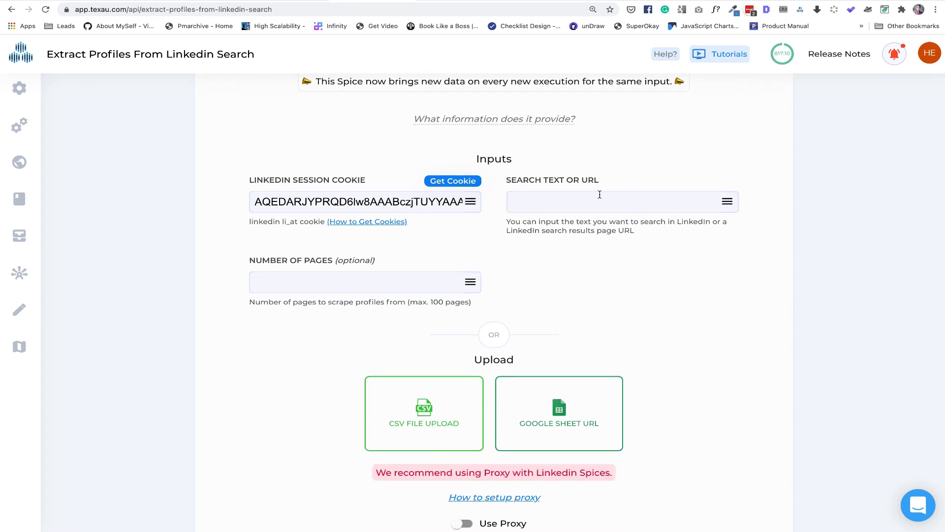
key("ctrl+v")
Set the number of pages to scrape profiles from to 5
scroll(519, 205, "down", 2)
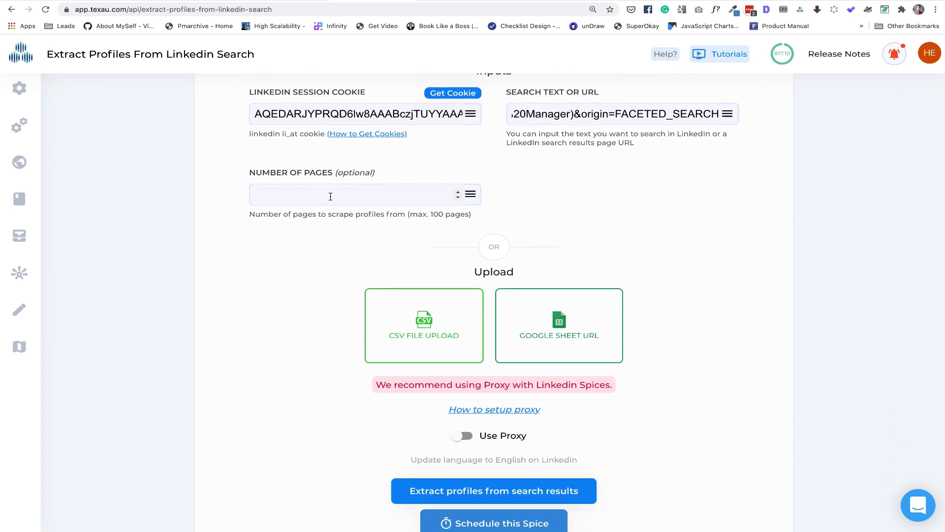
left_click(330, 197)
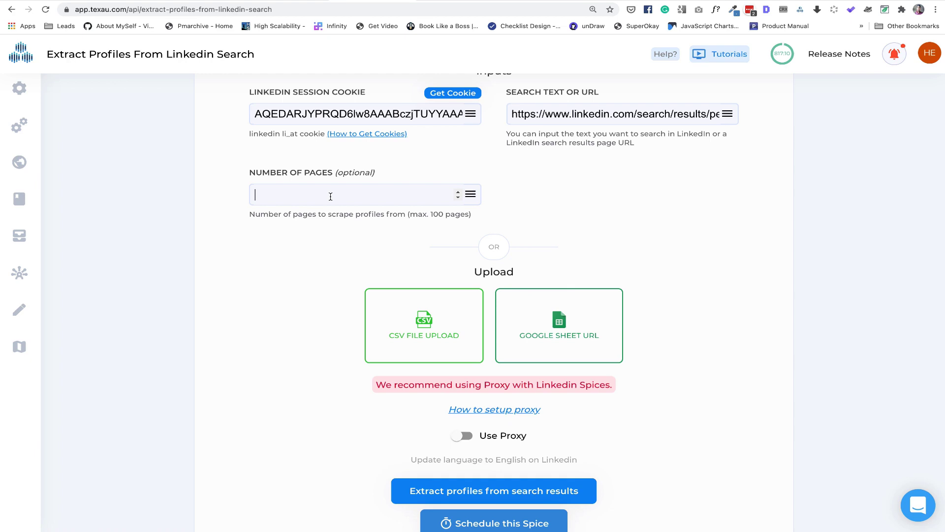
type("5")
scroll(309, 260, "down", 1)
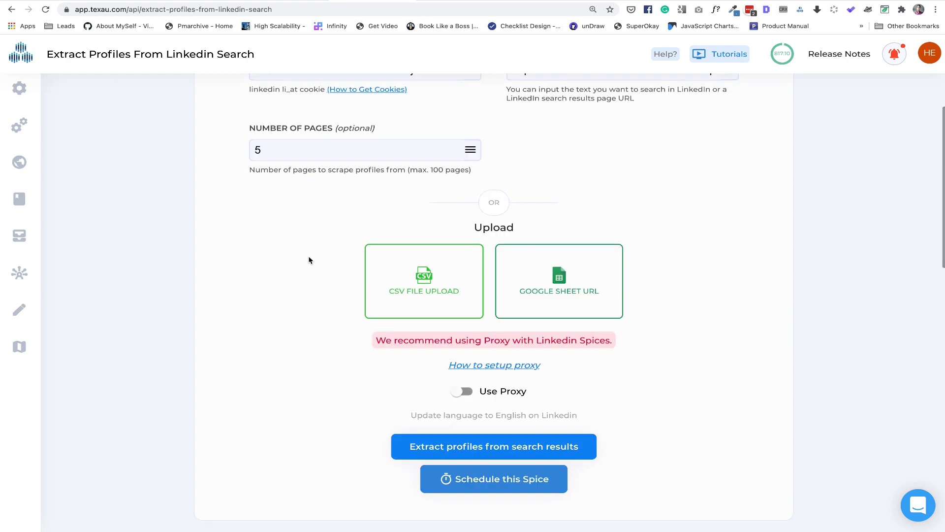
scroll(295, 181, "down", 1)
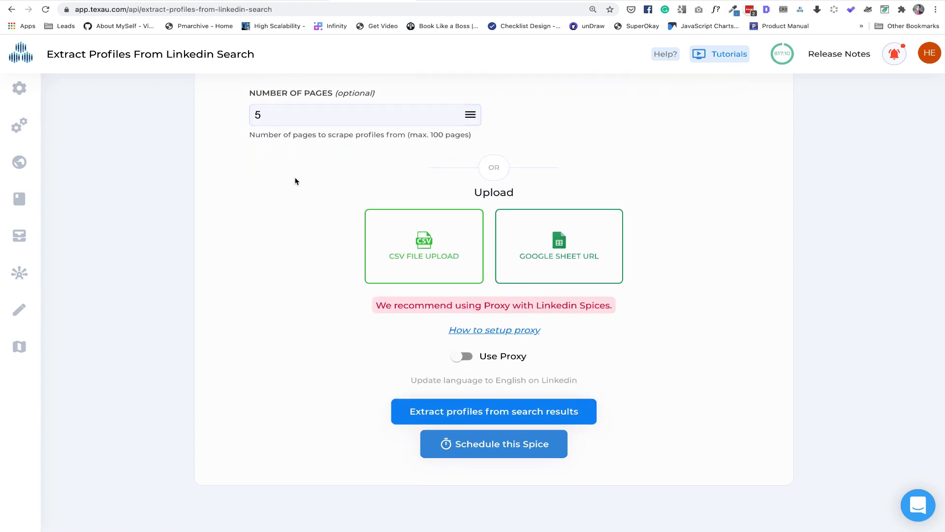
Start extracting profiles from the search results and expand the new run's inputs and logs
left_click(427, 421)
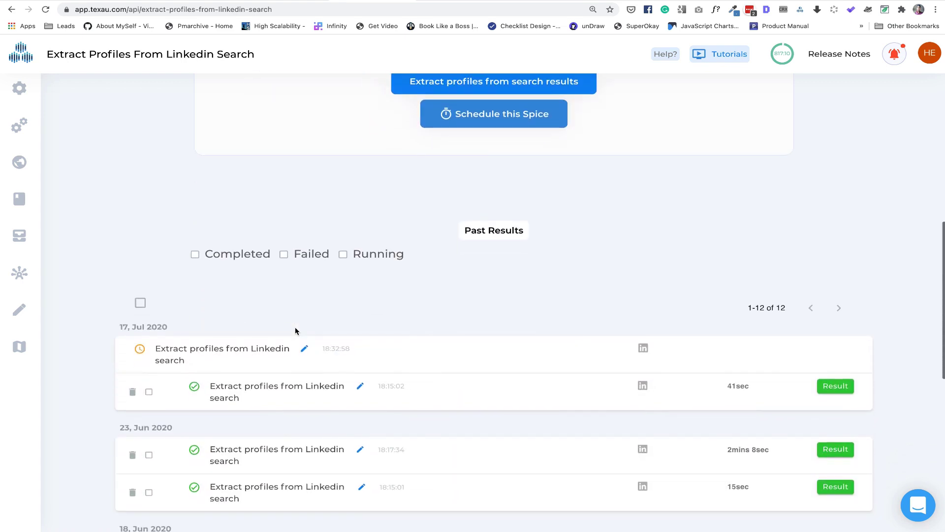
left_click(255, 352)
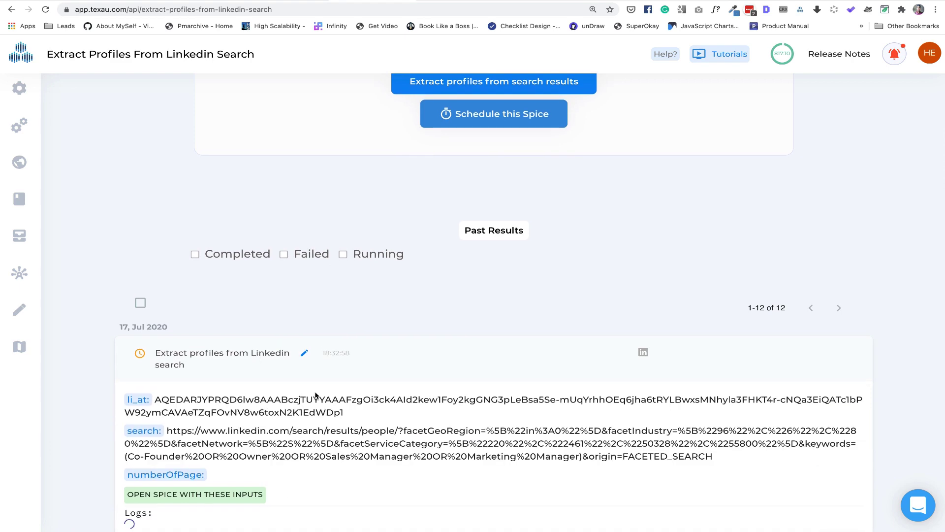
scroll(283, 424, "down", 1)
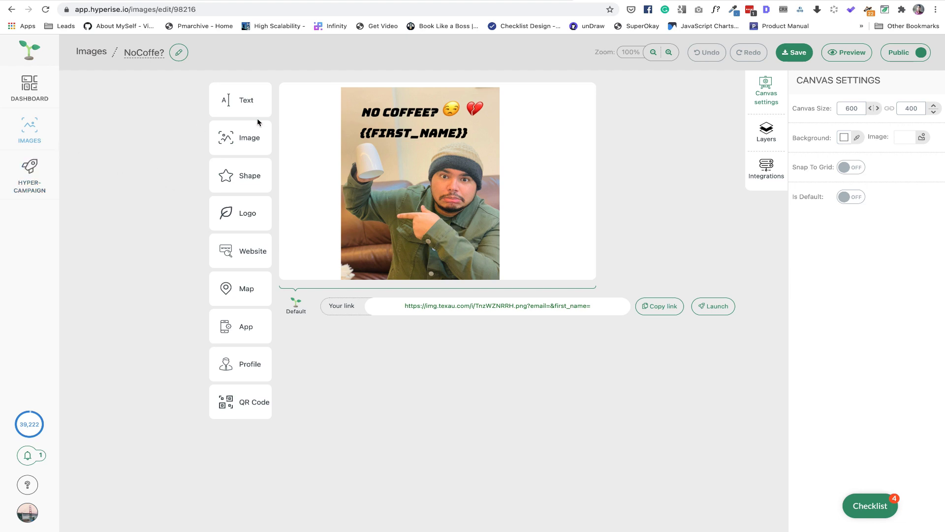
Open the list of image templates and browse its second page
left_click(27, 142)
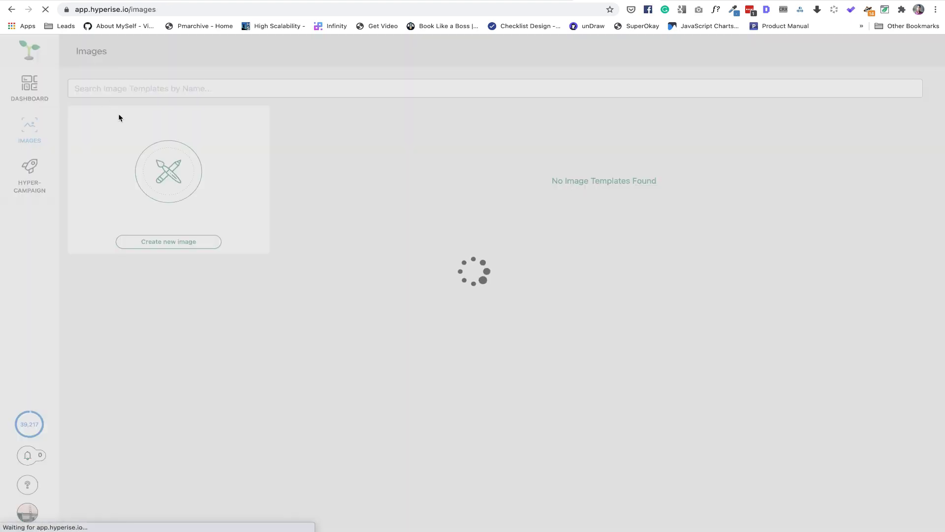
scroll(512, 423, "down", 1)
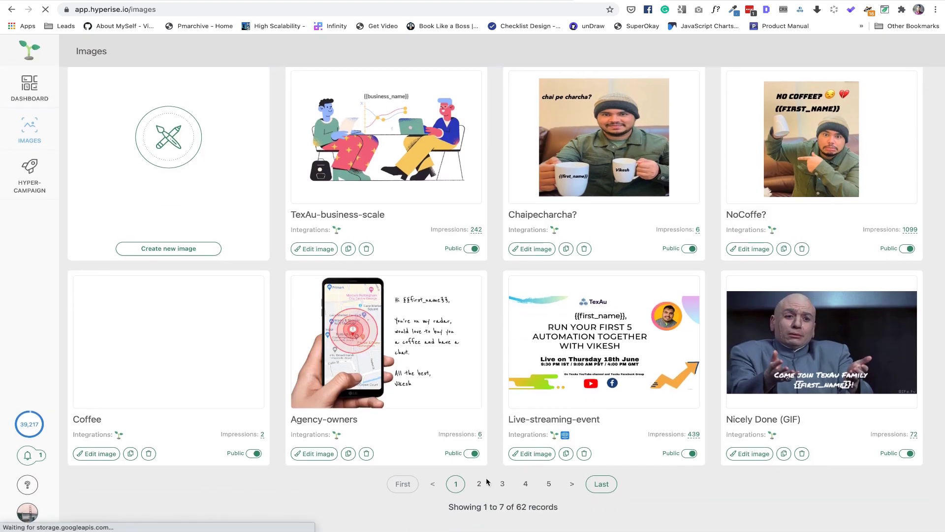
left_click(479, 484)
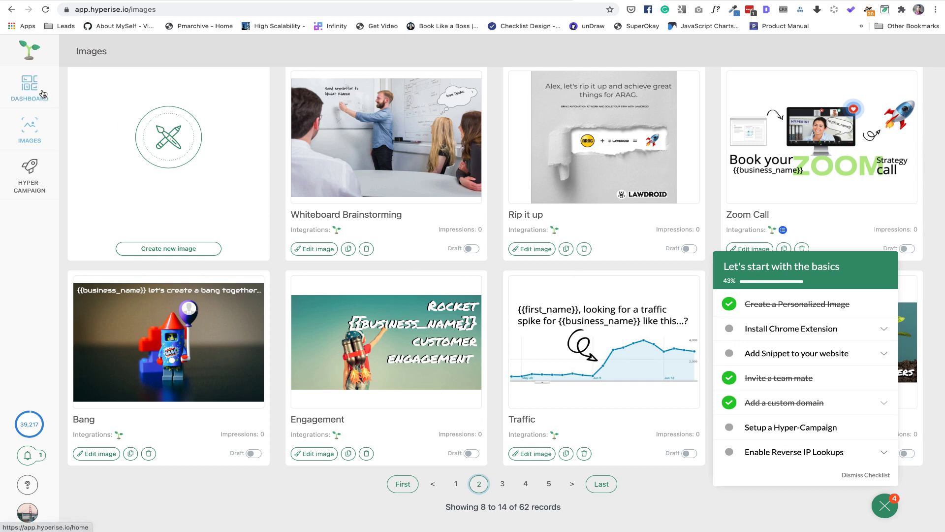
Switch to Finder and examine the coffee-mug photos in the Downloads folder, including IMG_1146.jpg
key("ctrl+Right")
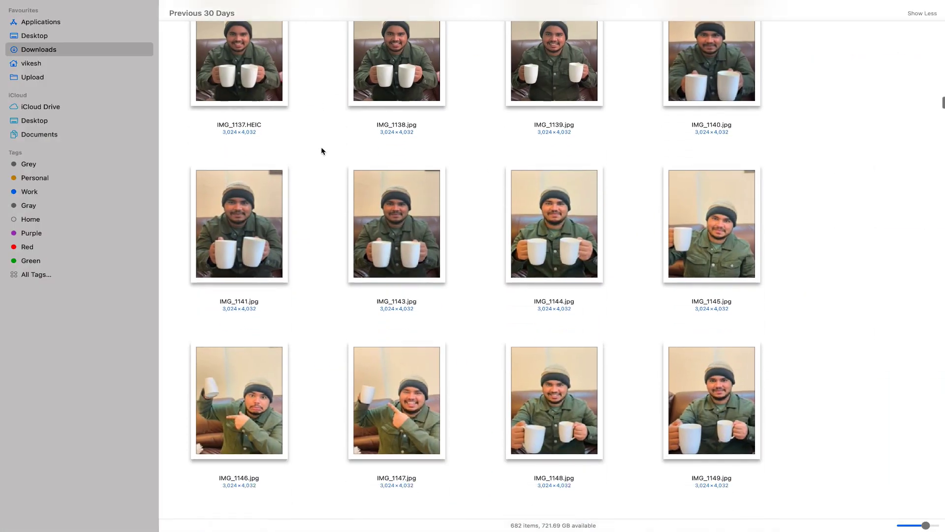
scroll(321, 147, "down", 5)
scroll(321, 150, "up", 3)
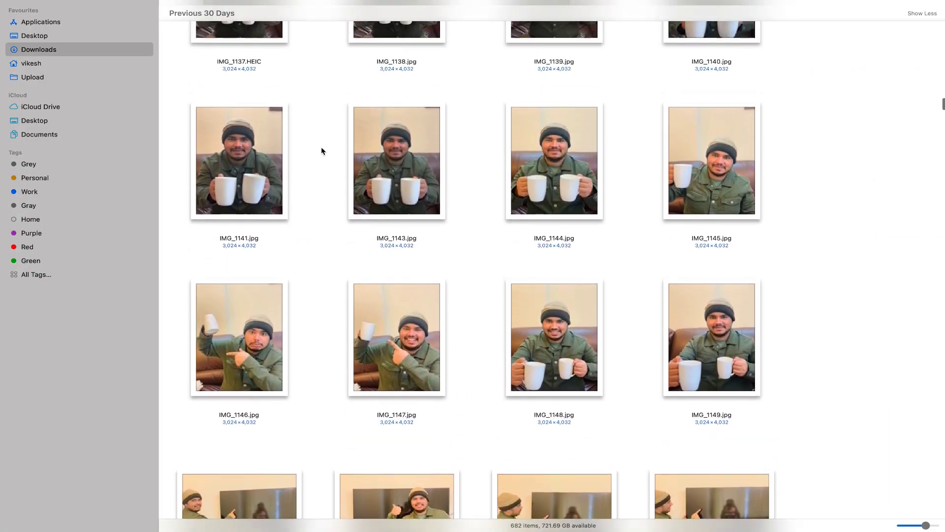
scroll(321, 150, "down", 3)
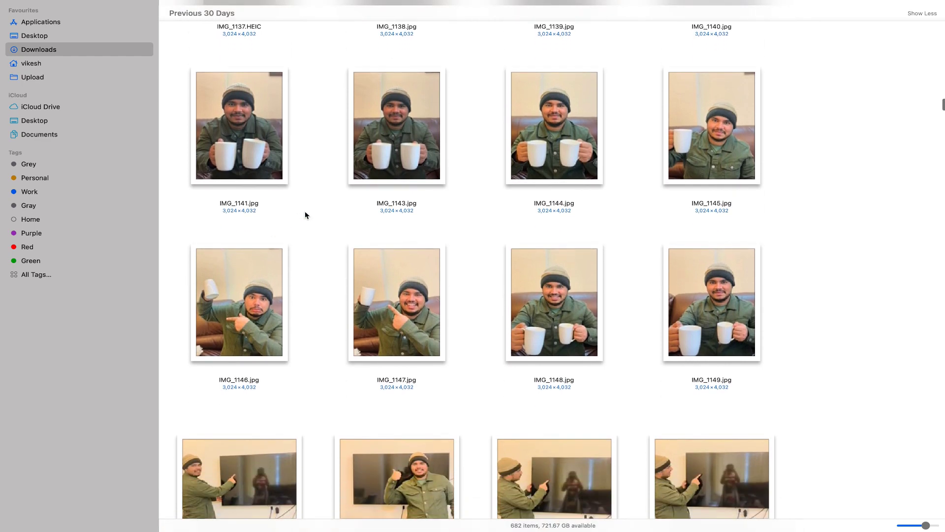
scroll(306, 212, "down", 2)
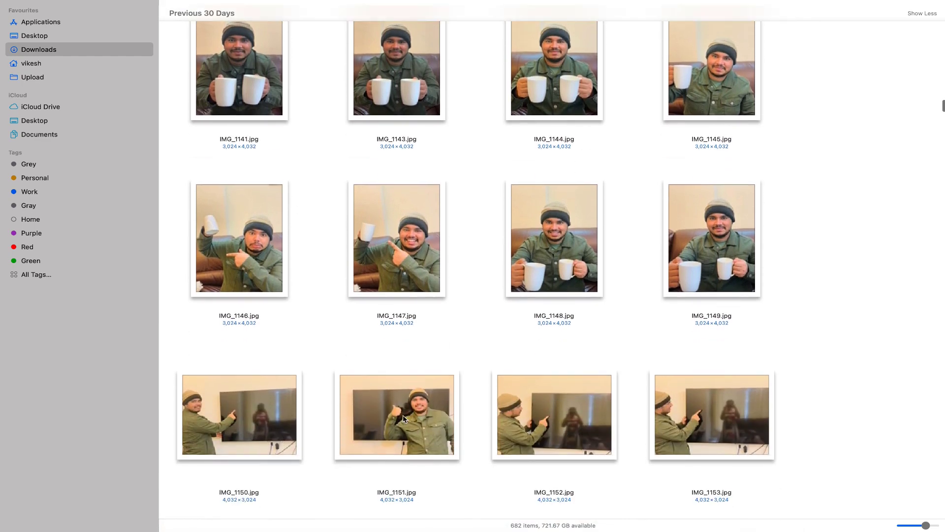
scroll(667, 311, "up", 3)
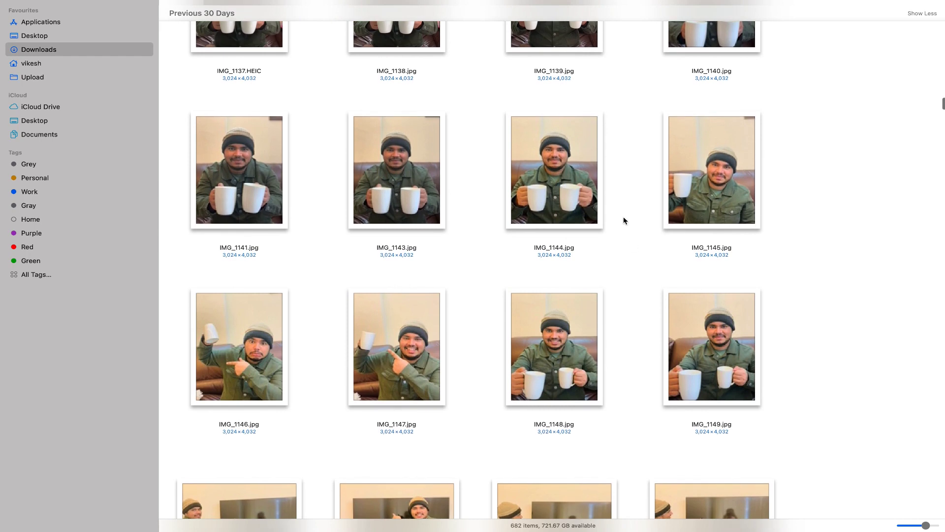
left_click(248, 372)
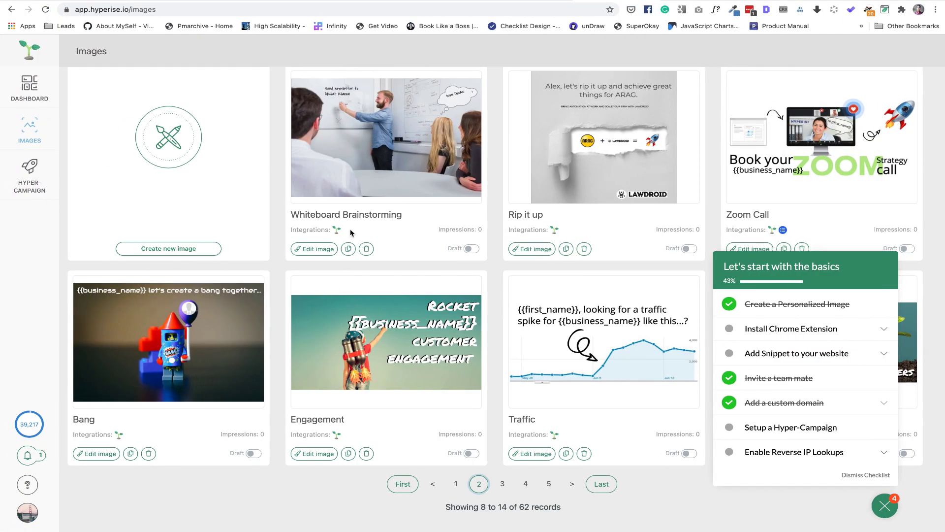
Return to the NoCoffe? image in Hyperise, close the checklist and inspect the {{FIRST_NAME}} text layer
left_click(12, 9)
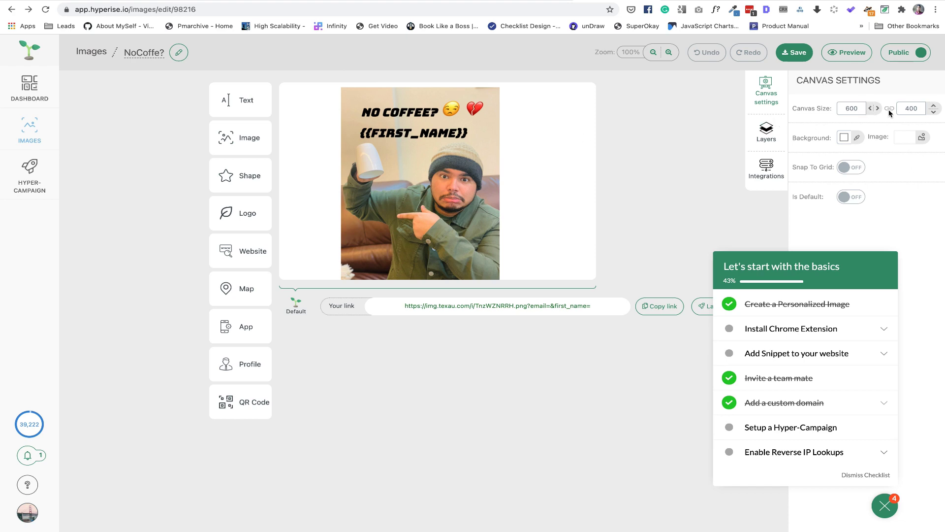
left_click(885, 506)
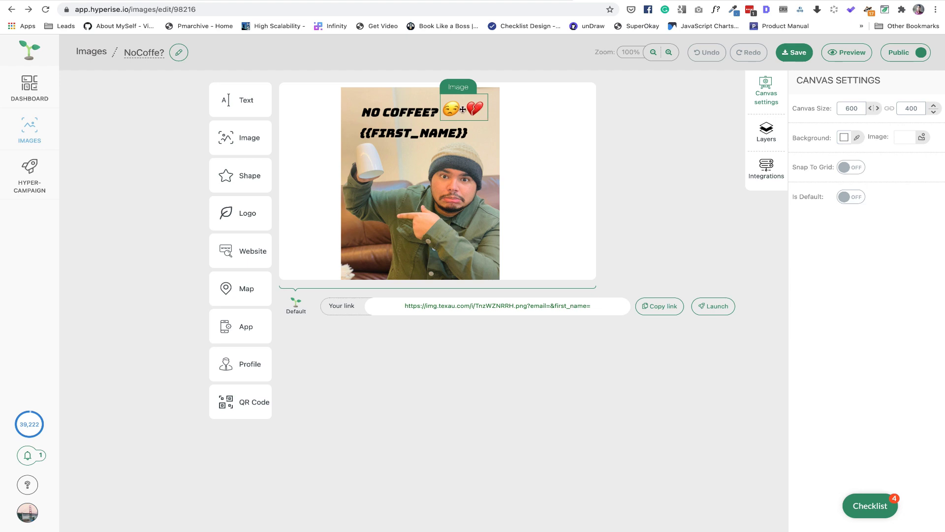
left_click(407, 134)
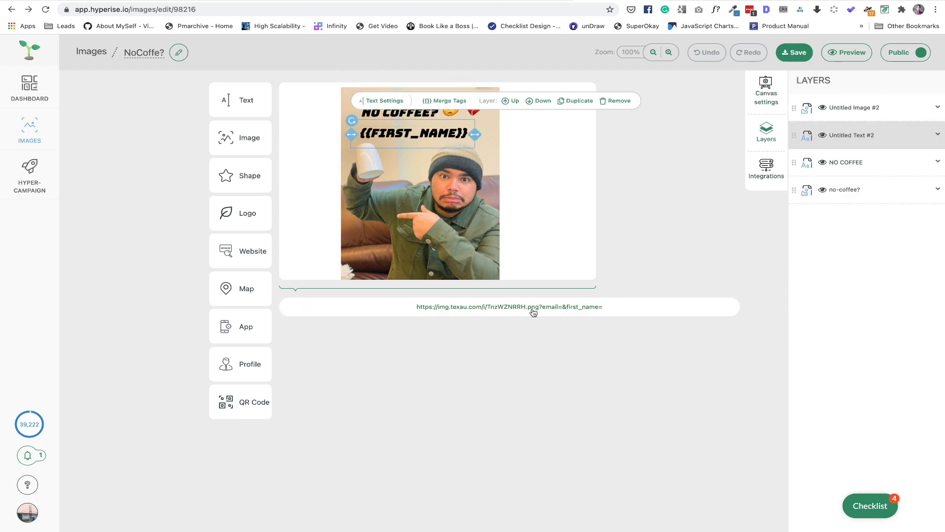
Deselect the text layer and copy the NoCoffe? image's personalised link
left_click(614, 314)
left_click(562, 334)
left_click(572, 306)
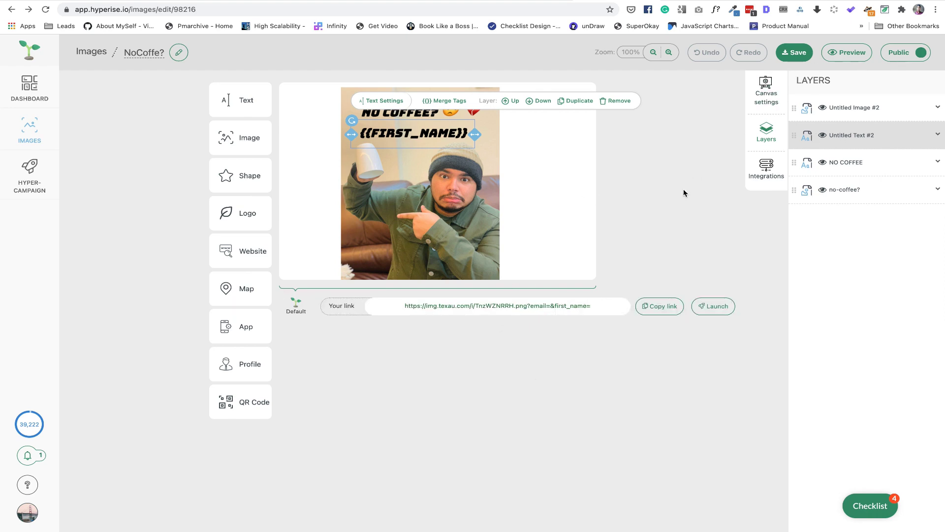
left_click(575, 368)
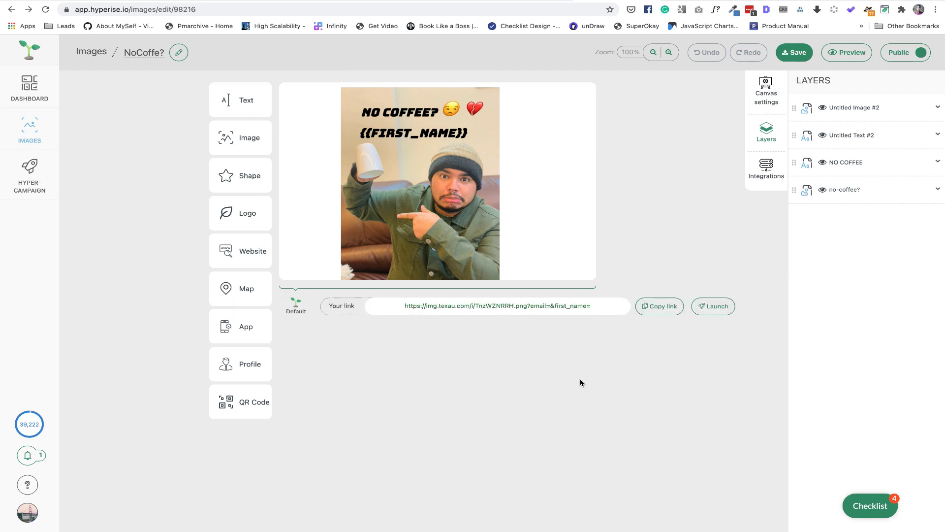
left_click(536, 310)
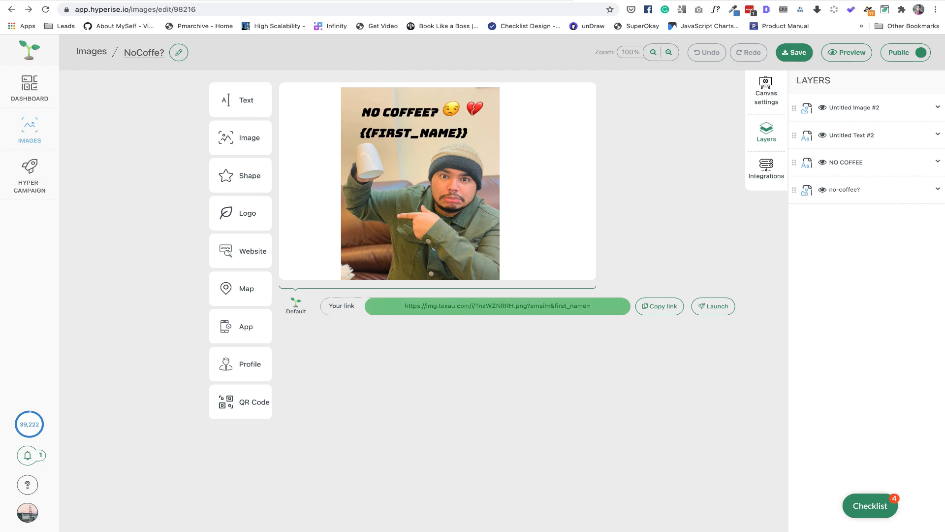
Preview the copied image link in a new tab with a short sample first name as its first_name value
key("super+t")
type("https://img.texau.com/i/TnzWZNRRH.png?email=&first_name=")
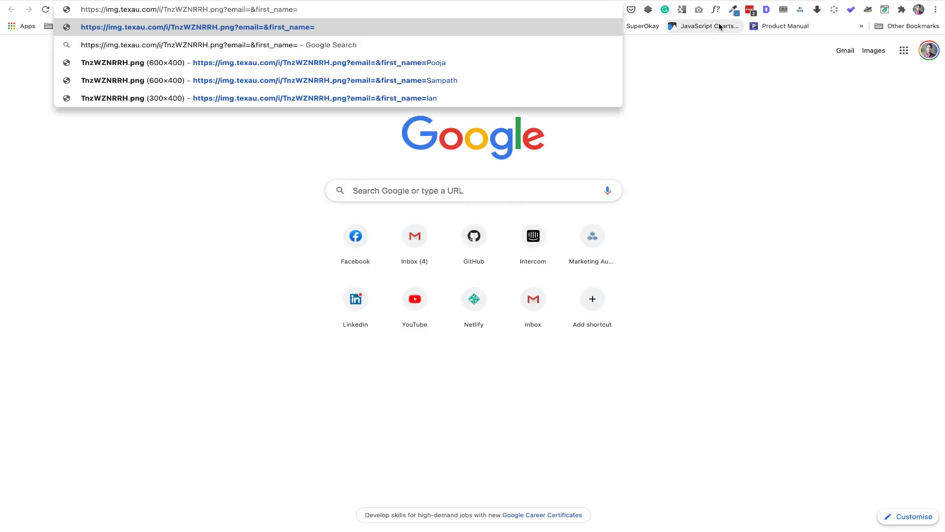
type("Sam")
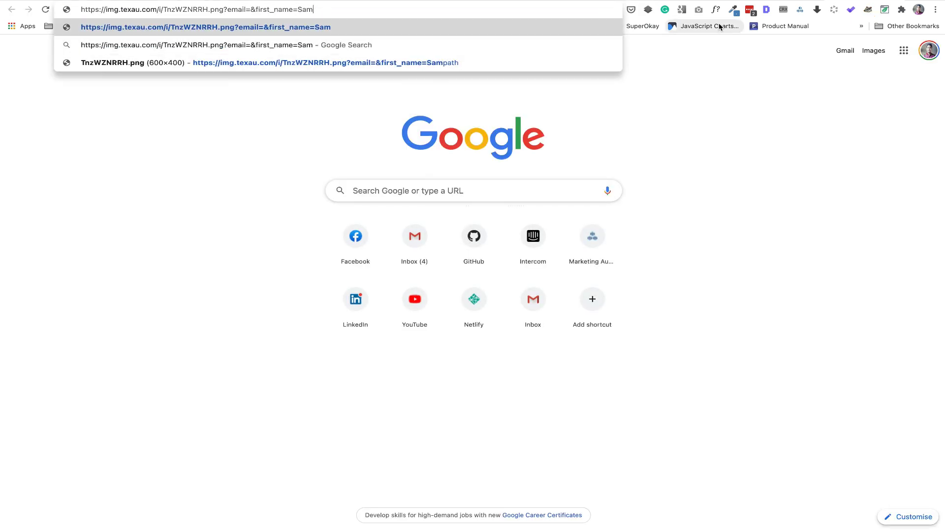
key("Return")
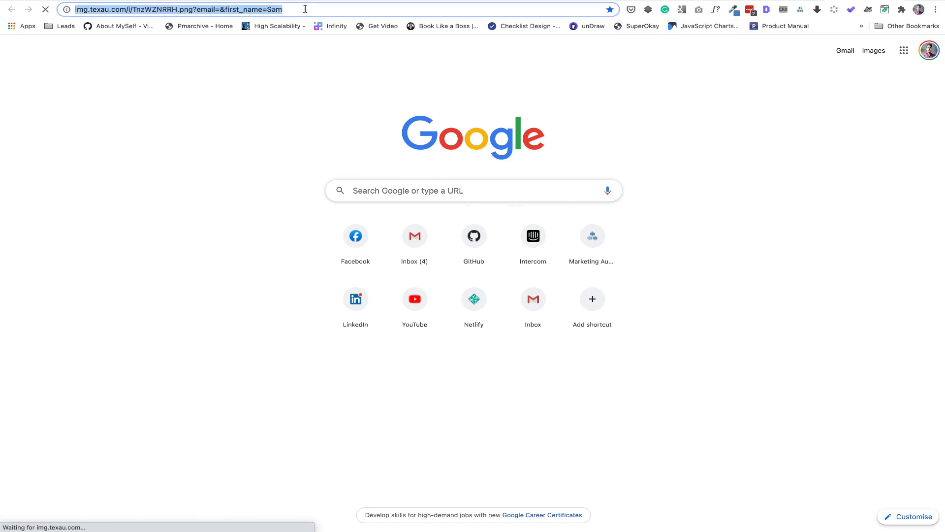
Extend the first name in the image link's first_name value and reload the personalised image
left_click(303, 9)
left_click(305, 9)
type("path")
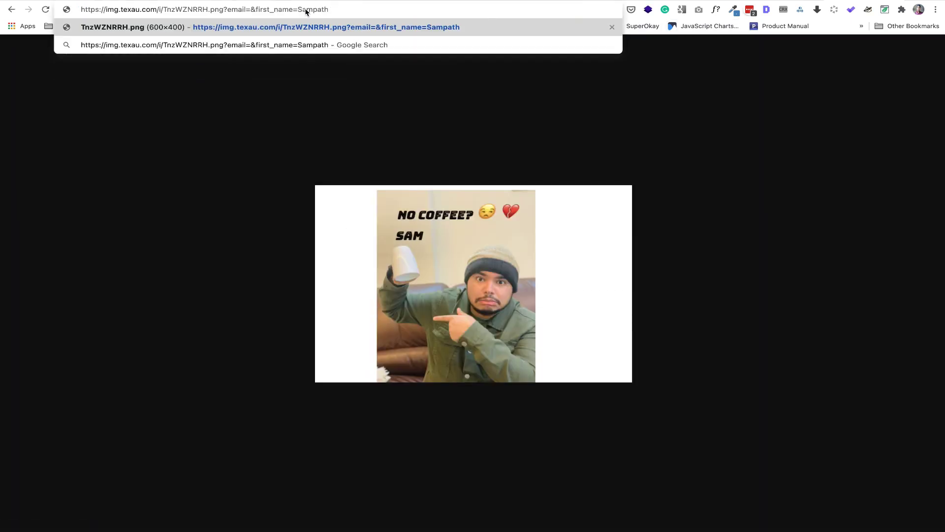
key("Return")
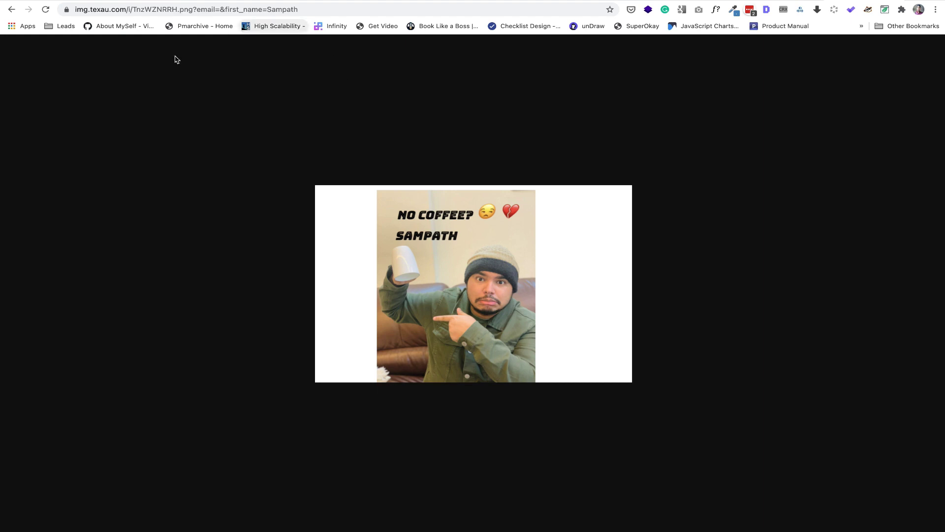
Switch back to TexAu, review the logs of the latest LinkedIn search extraction and open its results
left_click(570, 1)
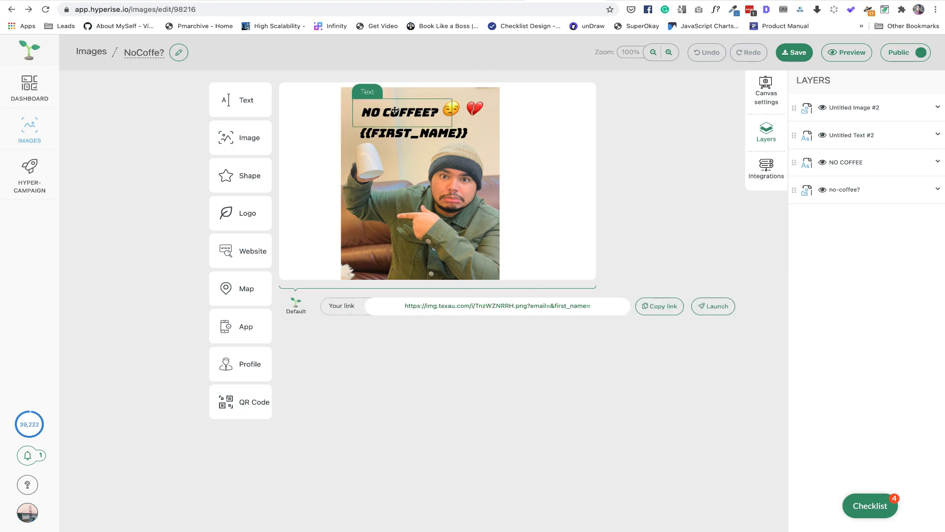
left_click(337, 2)
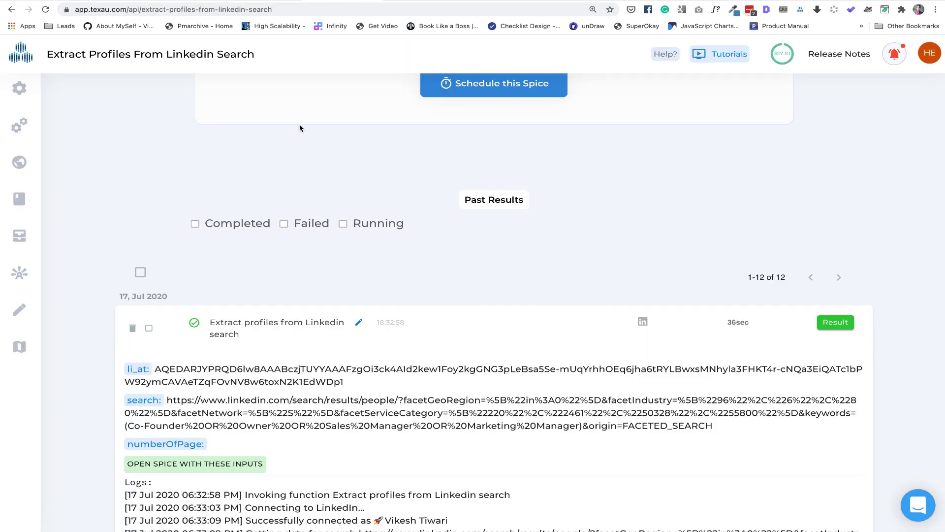
scroll(293, 328, "down", 4)
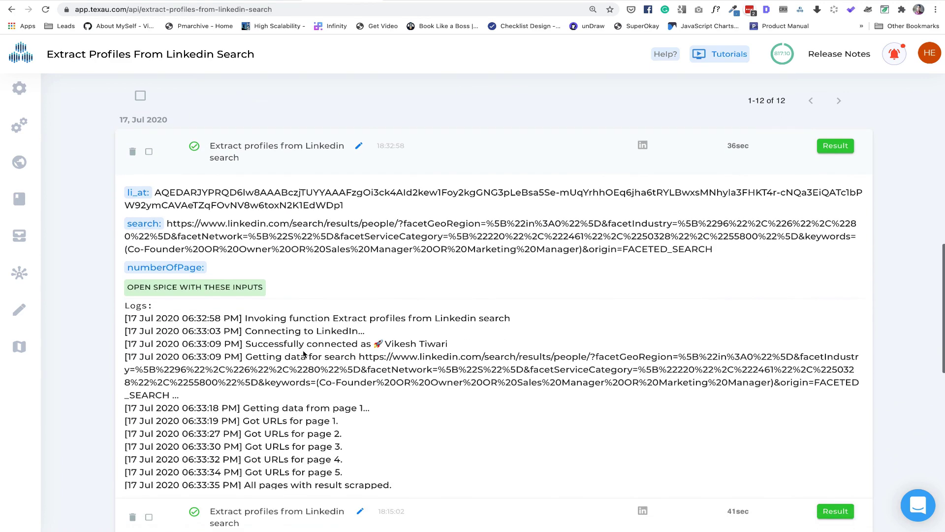
scroll(304, 354, "up", 1)
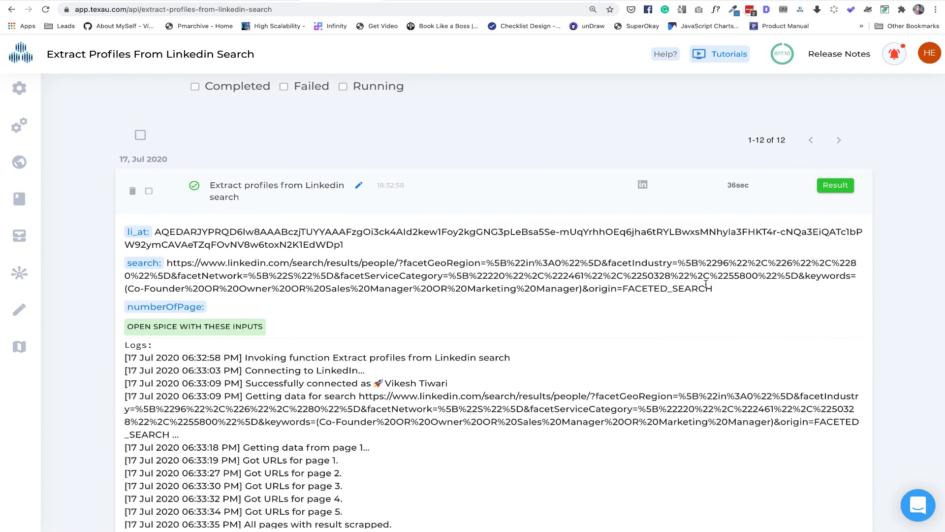
left_click(835, 186)
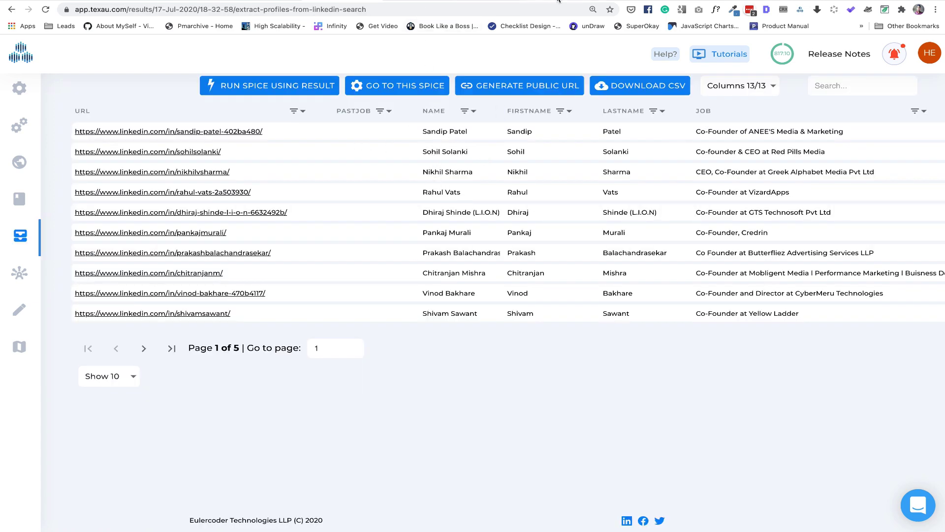
Compare the extracted profiles with the LinkedIn people search and download the results as a CSV file
key("ctrl+Tab")
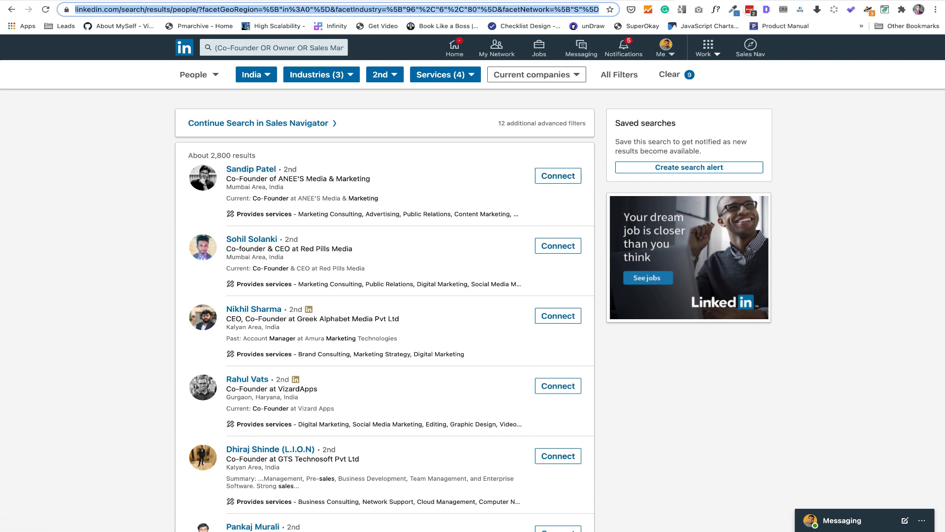
key("ctrl+shift+Tab")
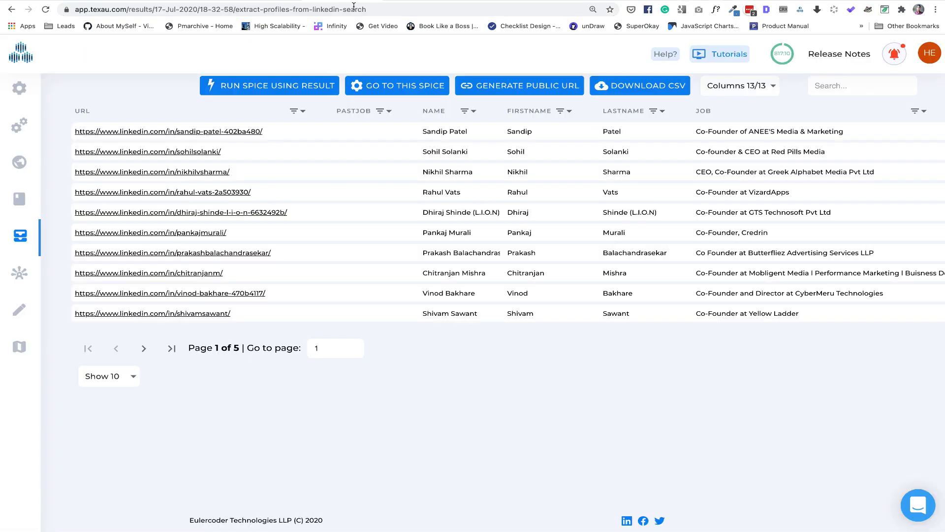
left_click(628, 88)
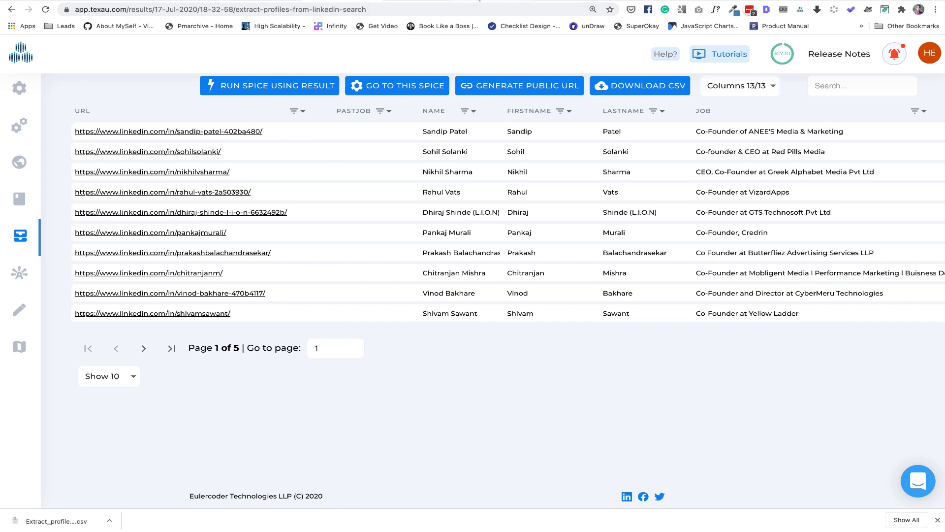
Import the downloaded Extract_profiles CSV into the Connection-Campaign spreadsheet in Google Sheets, replacing the current sheet
left_click(480, 1)
left_click(42, 58)
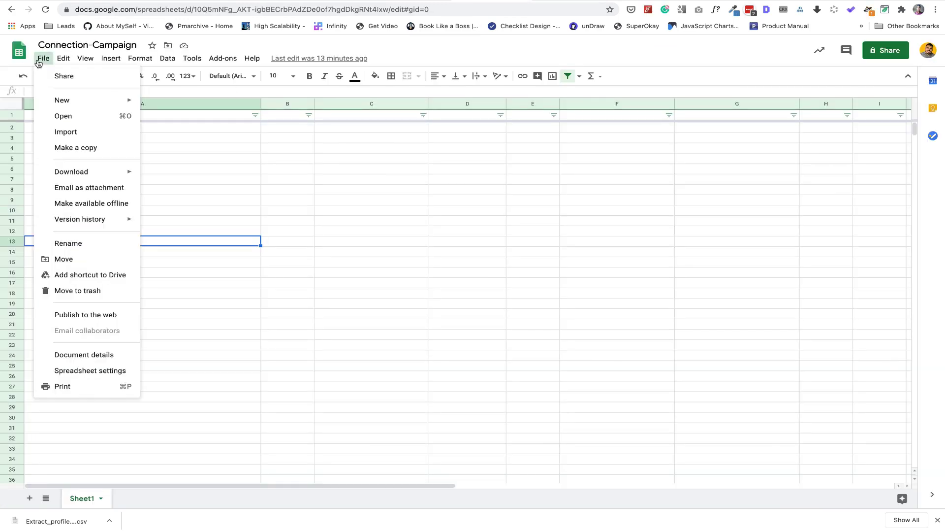
left_click(78, 131)
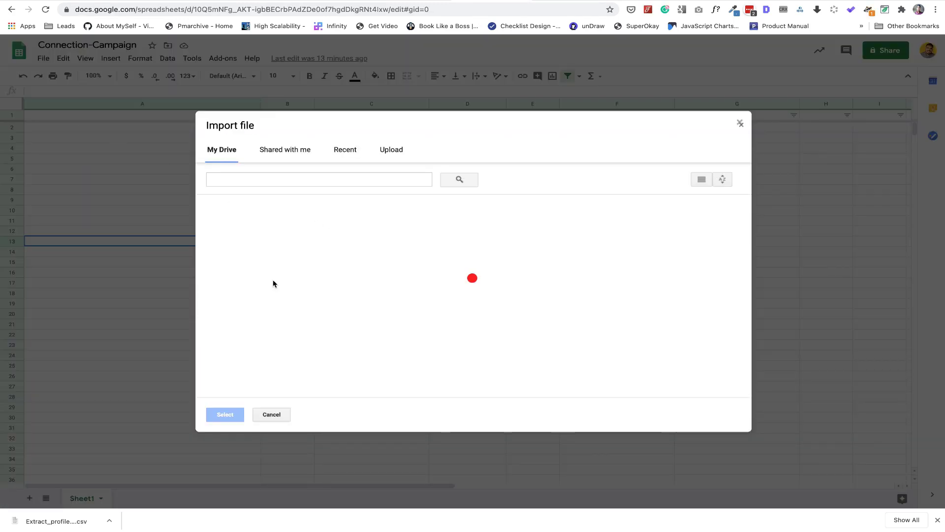
left_click(387, 152)
left_click_drag(57, 520, 341, 342)
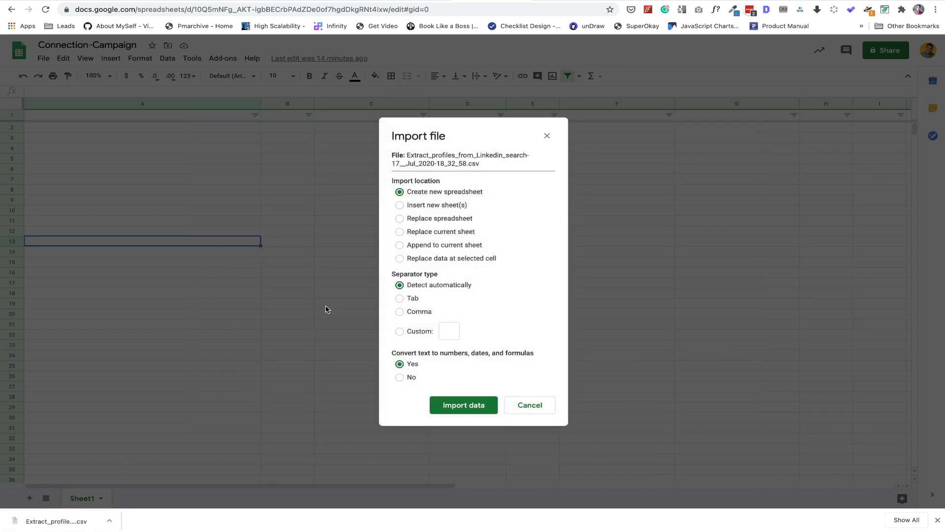
left_click(401, 232)
left_click(470, 411)
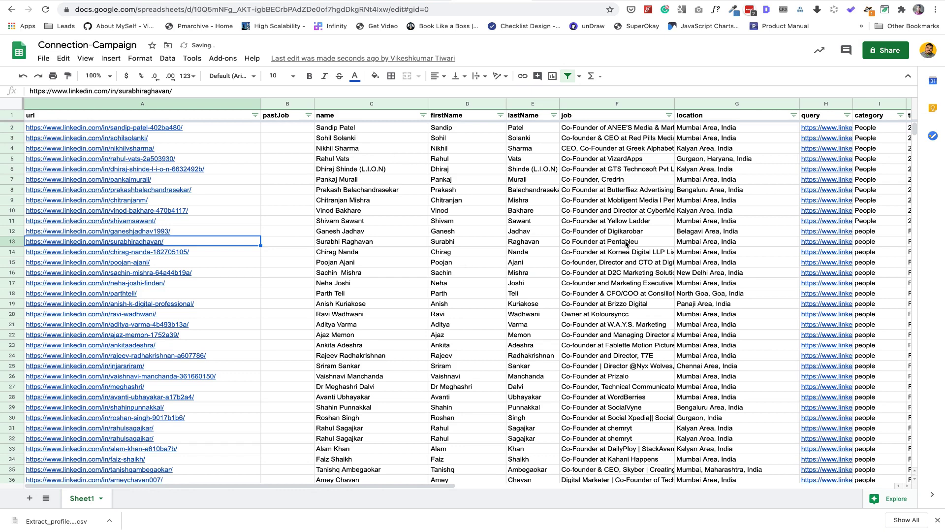
left_click(937, 520)
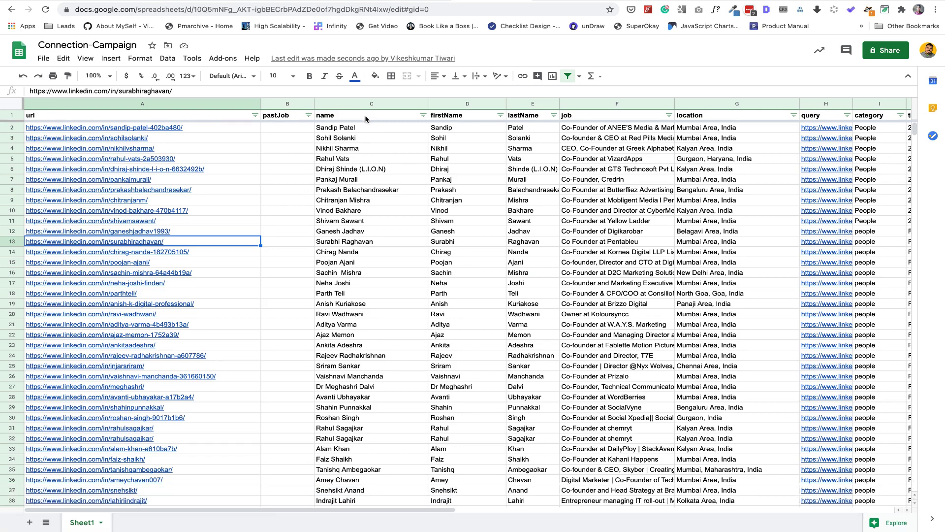
Examine the imported firstName column and switch to the LinkedIn people search
left_click(462, 104)
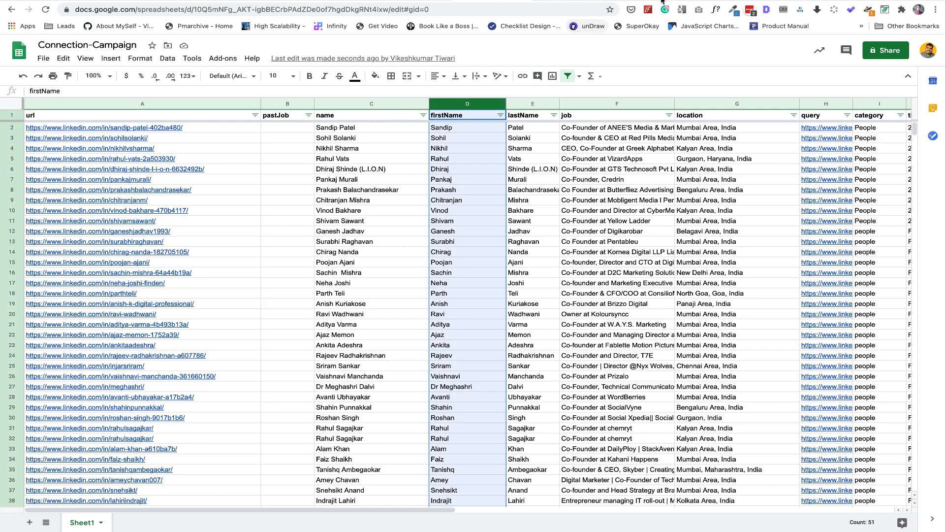
left_click(689, 133)
key("ctrl+Tab")
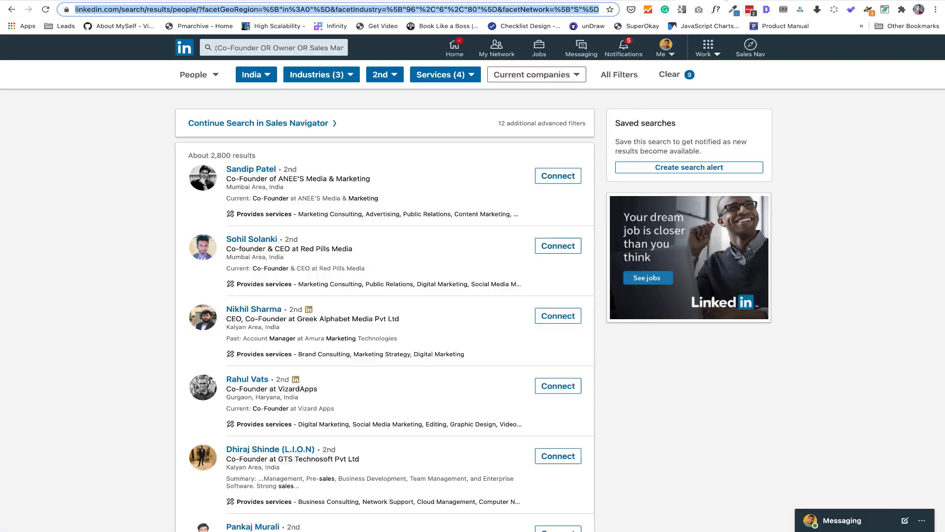
Open the LinkedIn messages and review earlier outreach conversations containing the personalised coffee image and the recipient's city
left_click(582, 48)
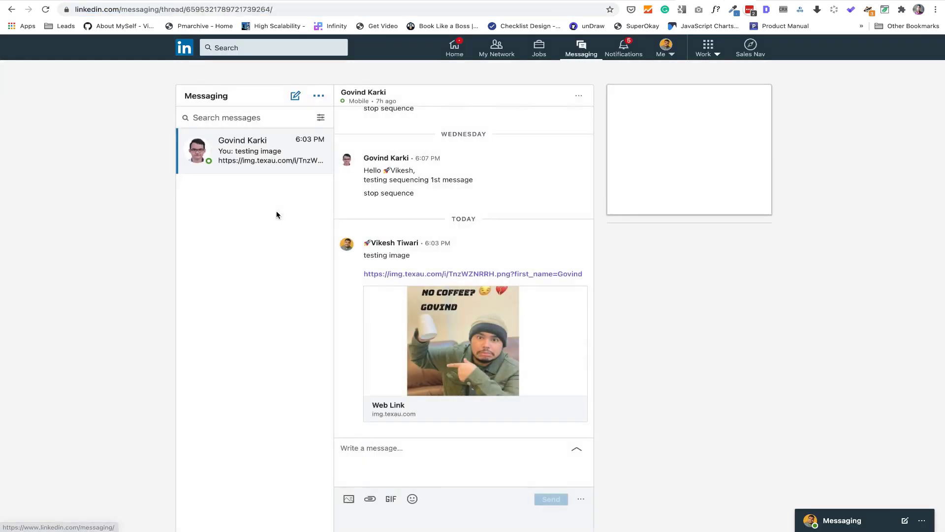
left_click(249, 256)
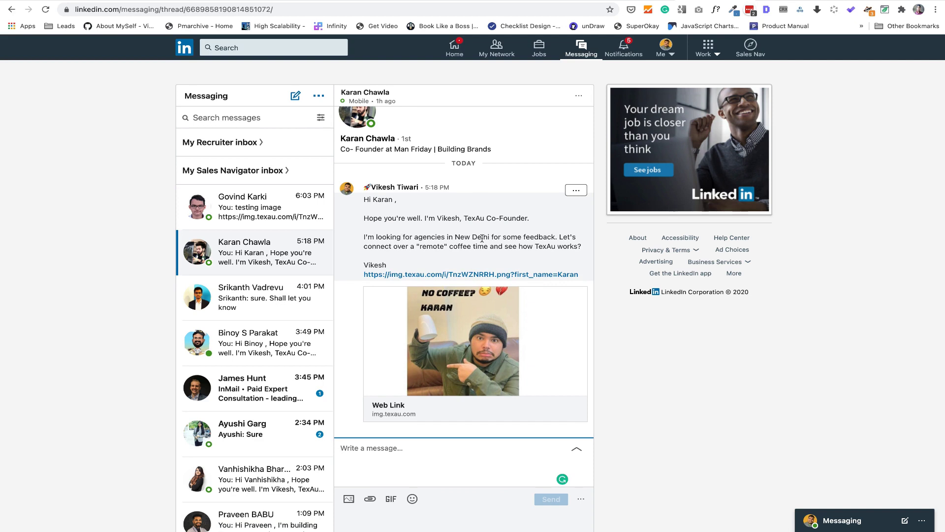
left_click(251, 297)
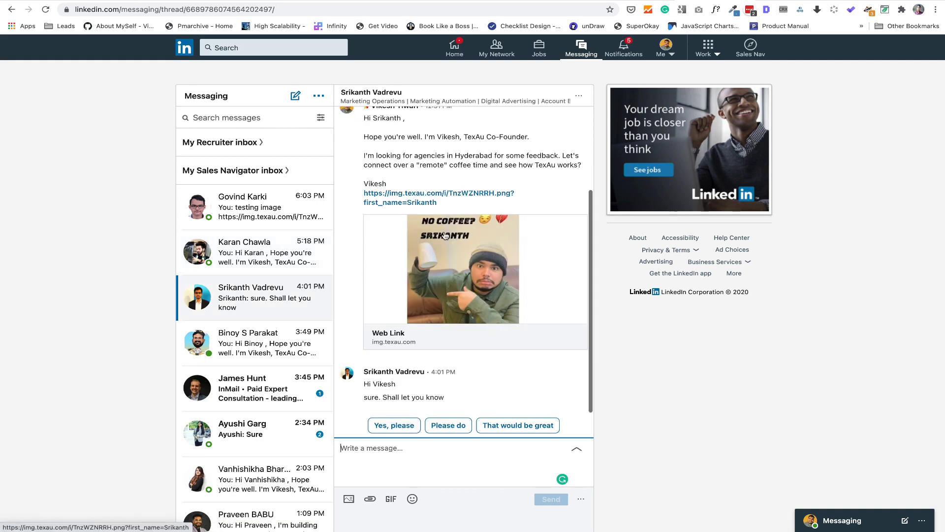
left_click(463, 156)
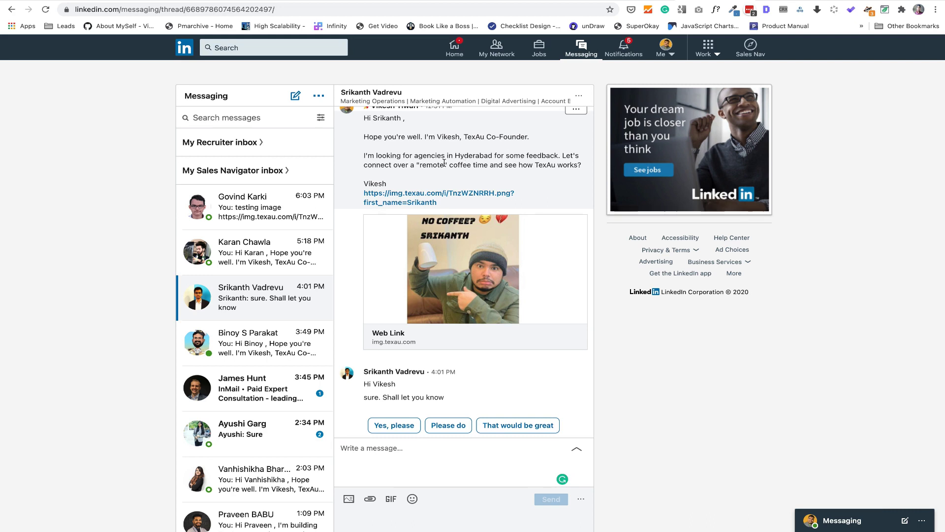
Return to the Connection-Campaign Google Sheet and split the location column into separate columns using Space as the separator
left_click(507, 1)
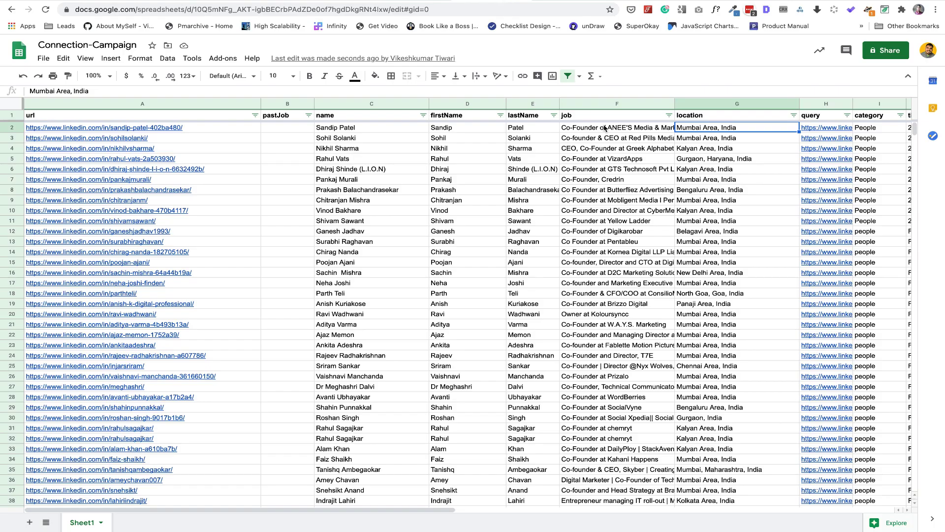
left_click(698, 235)
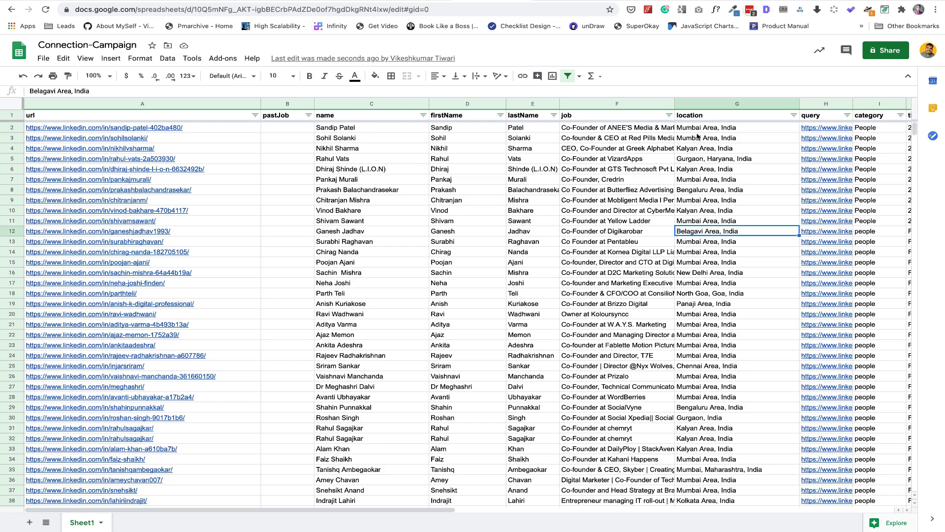
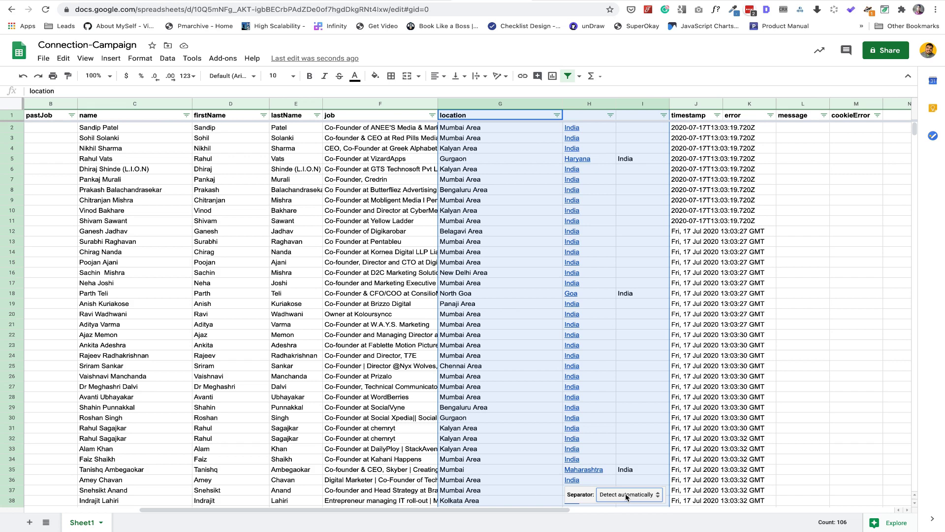
left_click(627, 495)
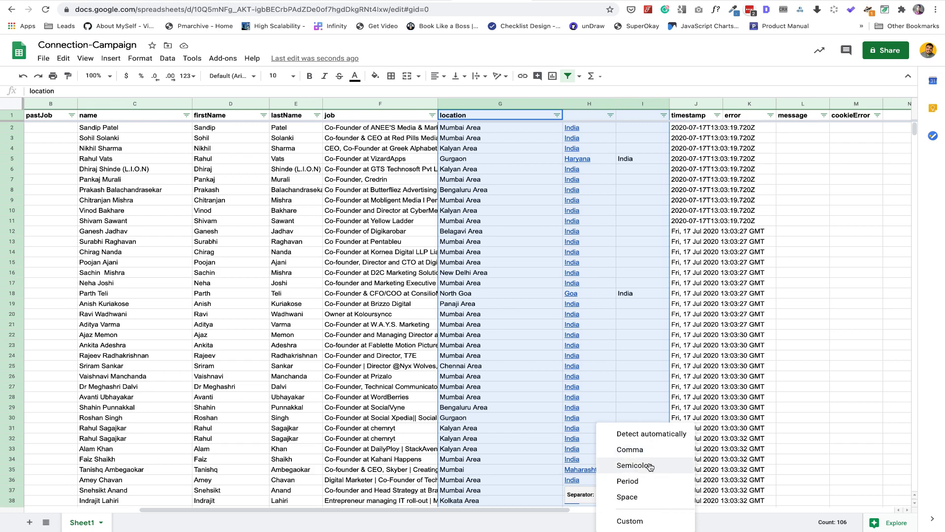
left_click(646, 495)
left_click(522, 203)
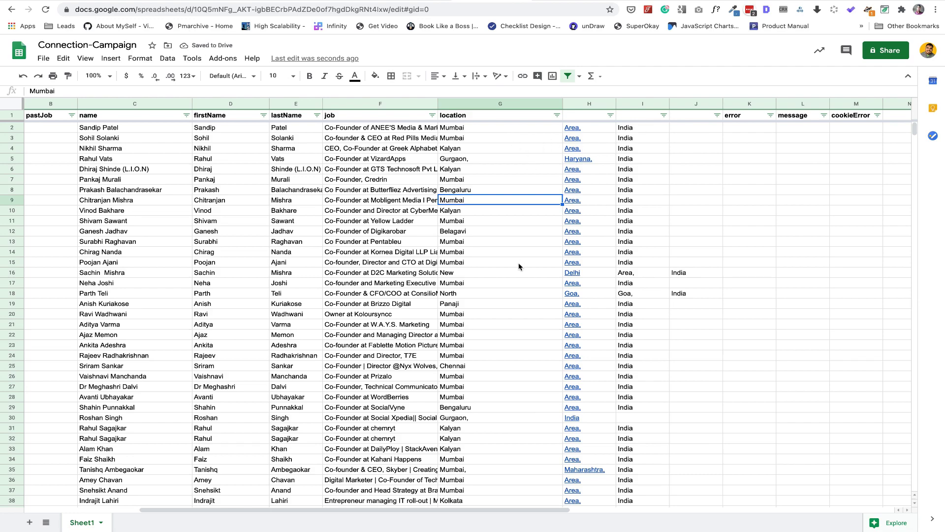
Review the split locations and complete the truncated city names as New Delhi in row 16 and North Goa in row 18
scroll(502, 266, "down", 10)
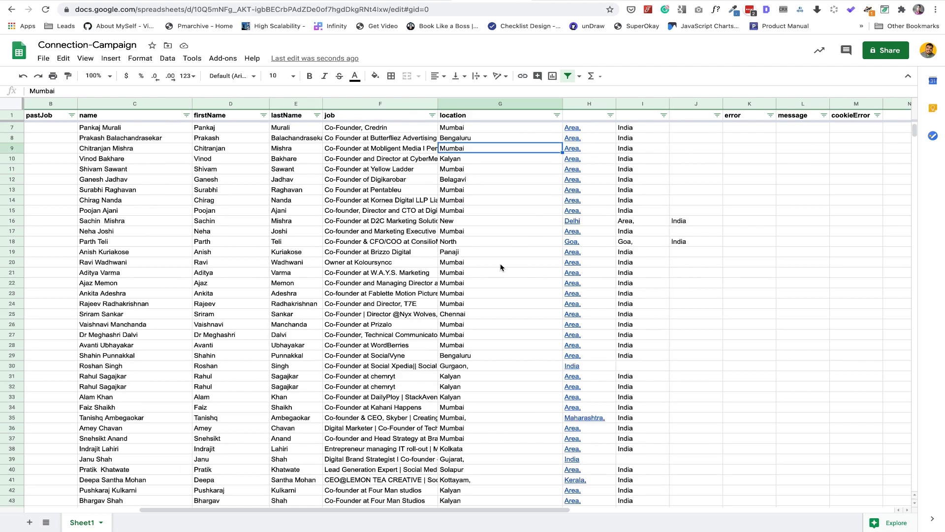
scroll(501, 267, "up", 10)
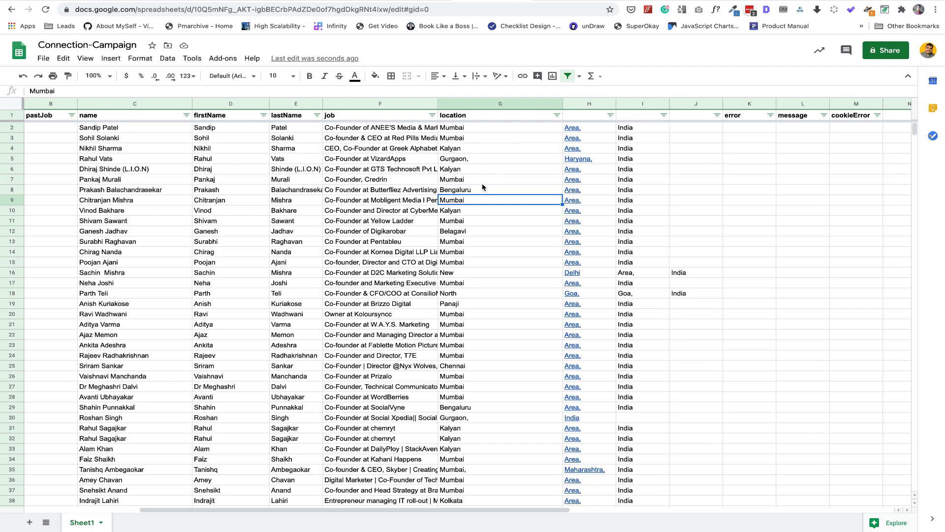
left_click(467, 274)
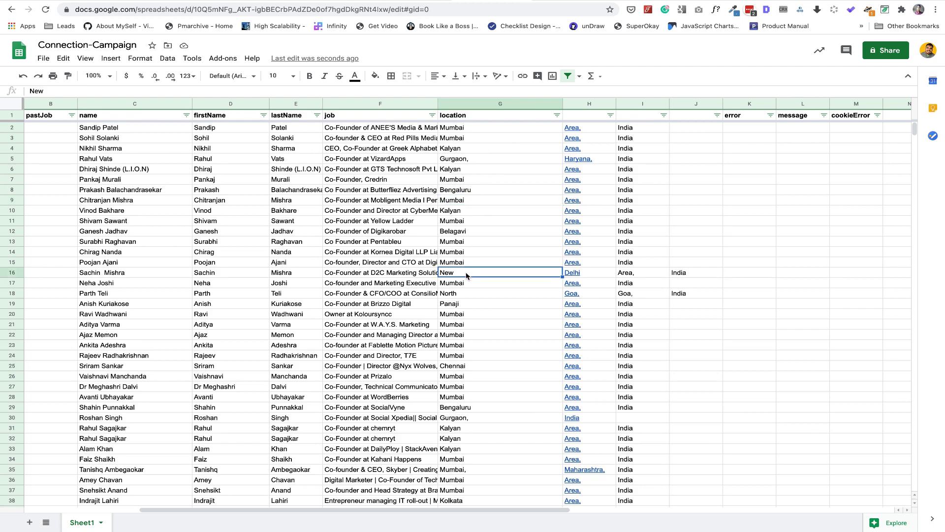
double_click(496, 271)
type("Delhi")
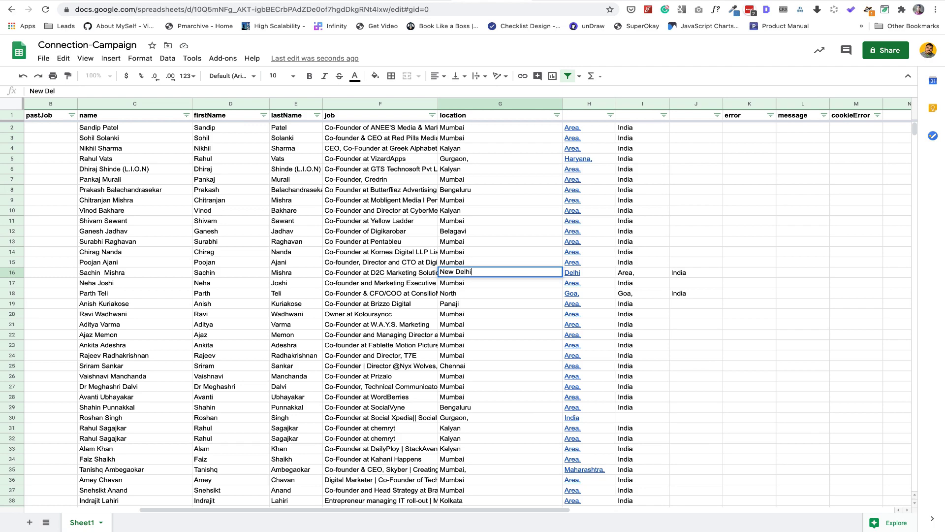
key("Return")
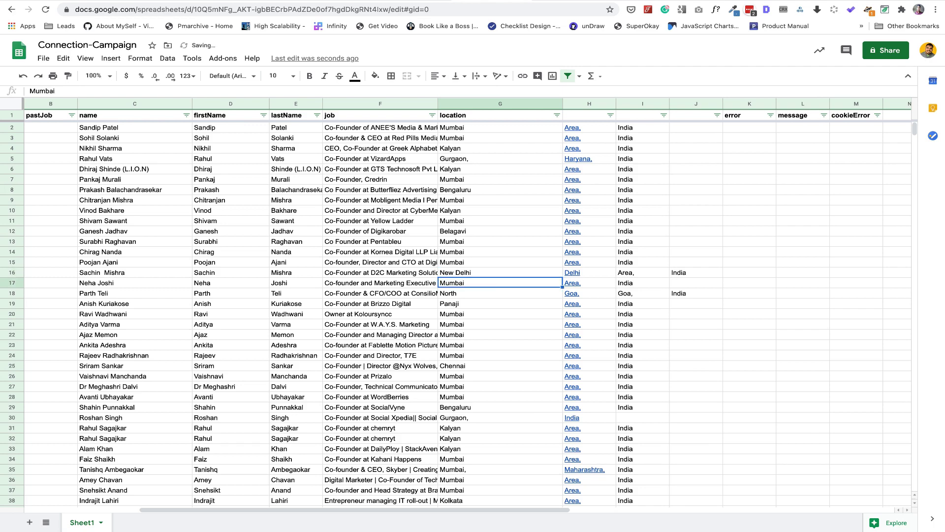
left_click(475, 293)
double_click(479, 296)
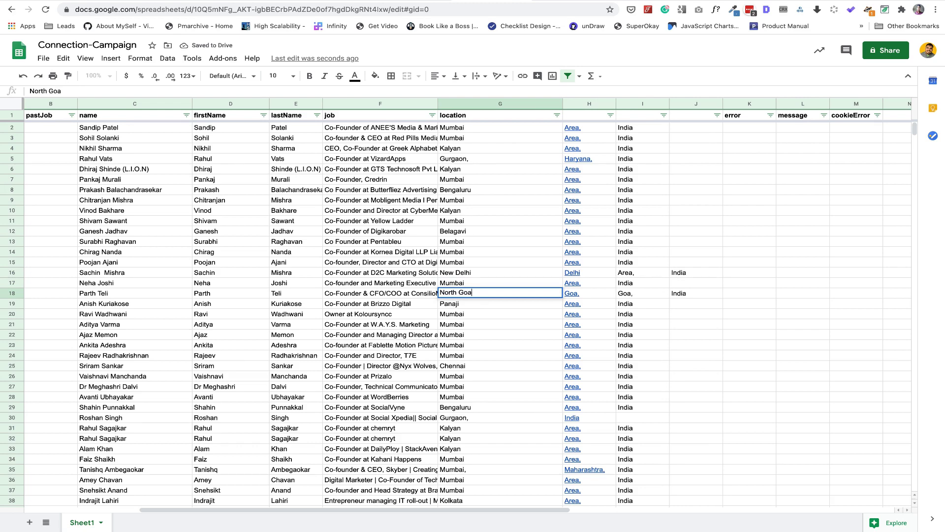
key("Return")
Correct the location in row 30 to Gurgaon without the trailing comma and check the remaining location entries
scroll(501, 323, "down", 1)
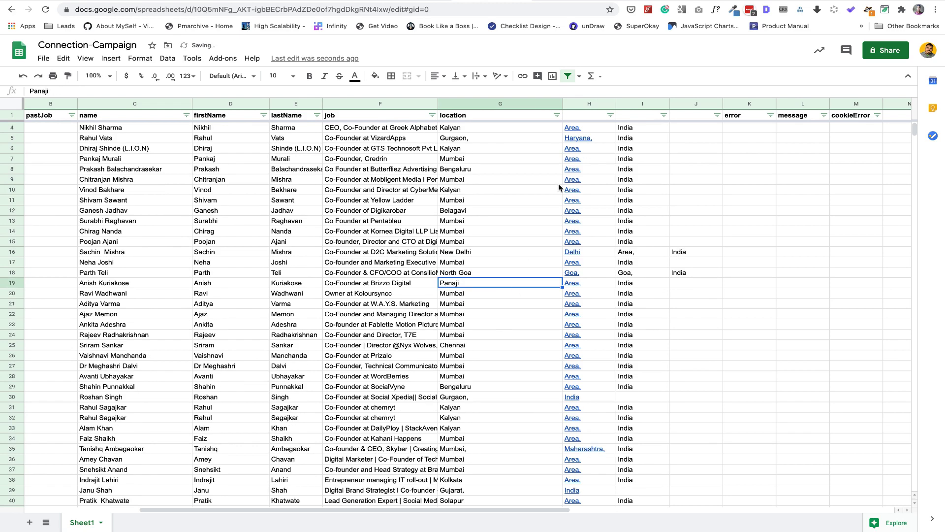
scroll(525, 183, "up", 1)
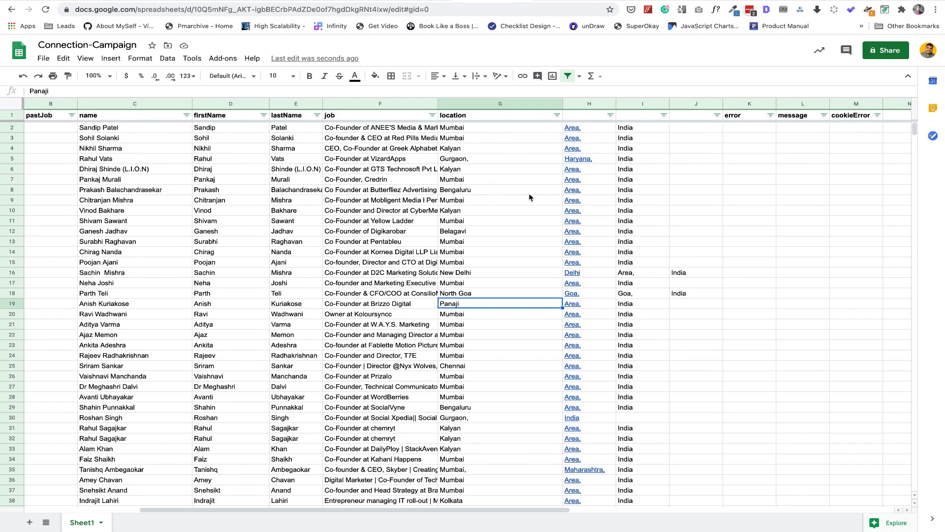
scroll(508, 269, "down", 1)
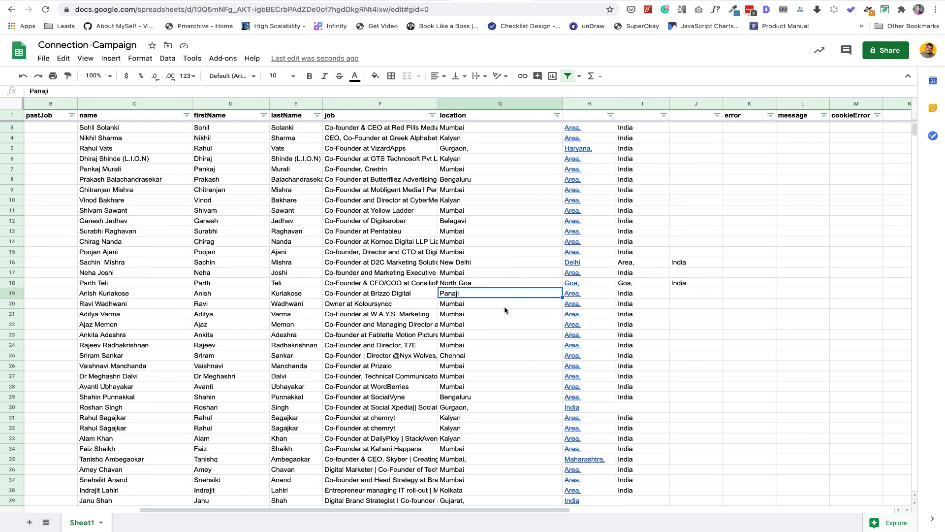
left_click(485, 404)
double_click(481, 404)
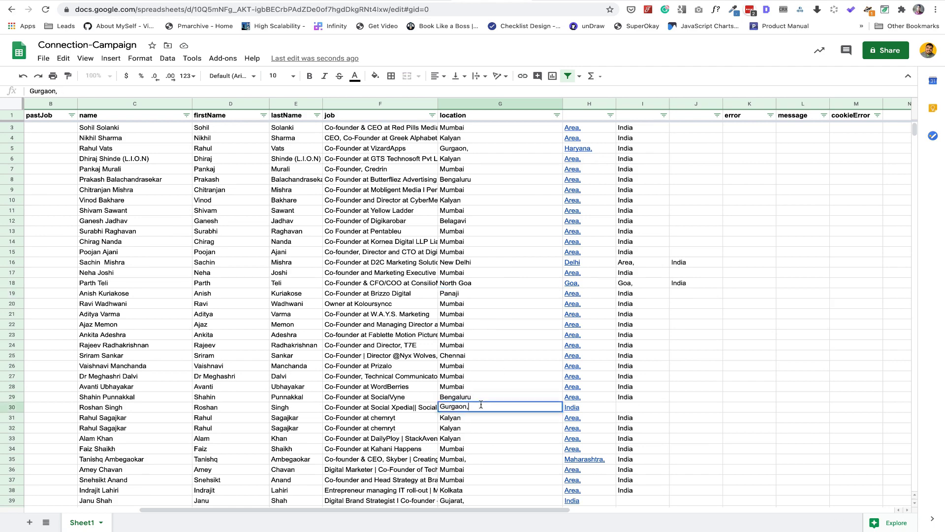
key("Return")
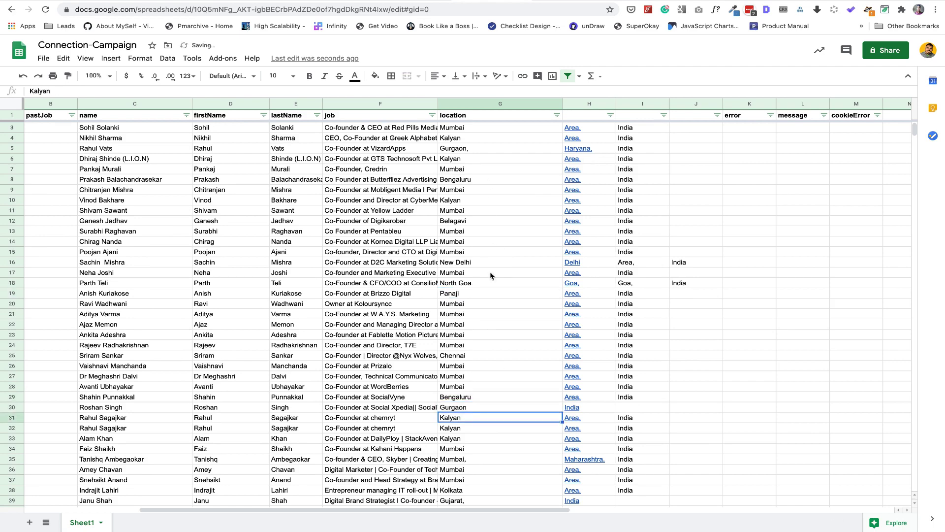
scroll(490, 331, "down", 5)
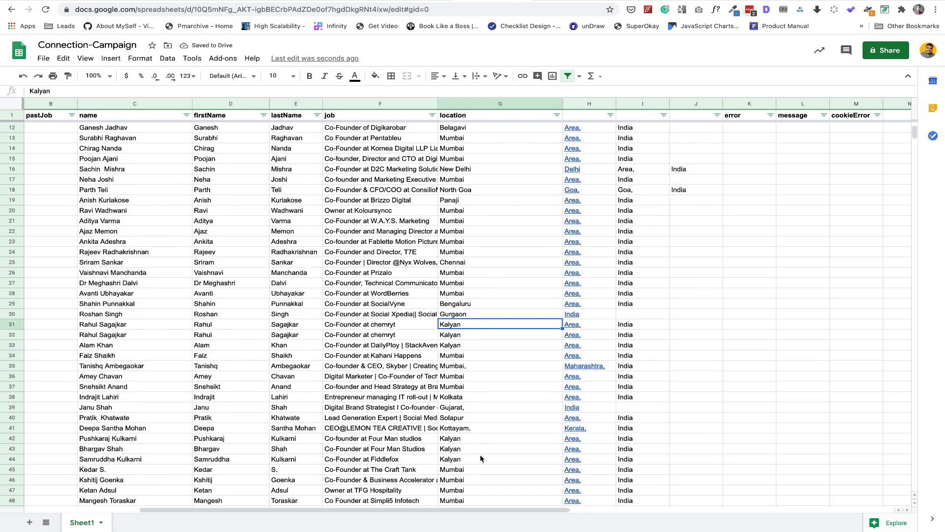
scroll(480, 231, "up", 5)
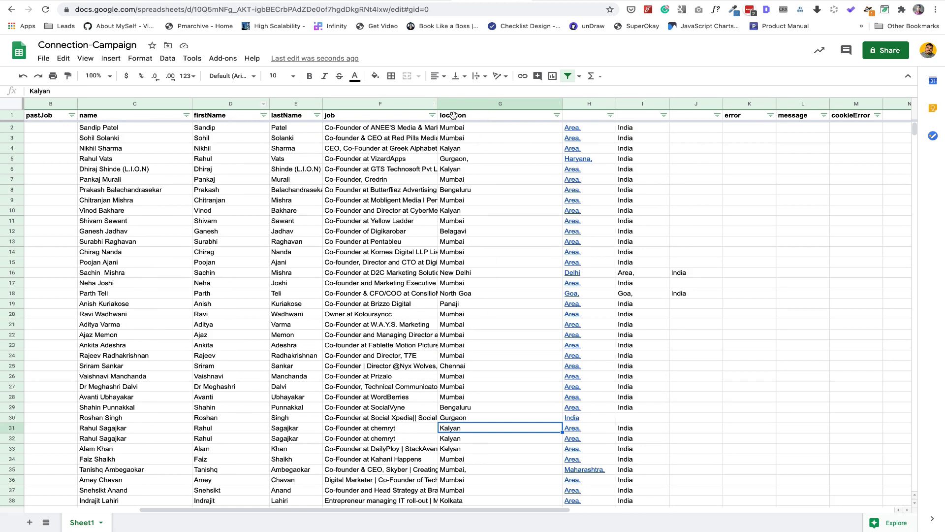
Switch to Hyperise, copy the NoCoffe? image link, and return to the firstName column of the Google Sheet
key("ctrl+Tab")
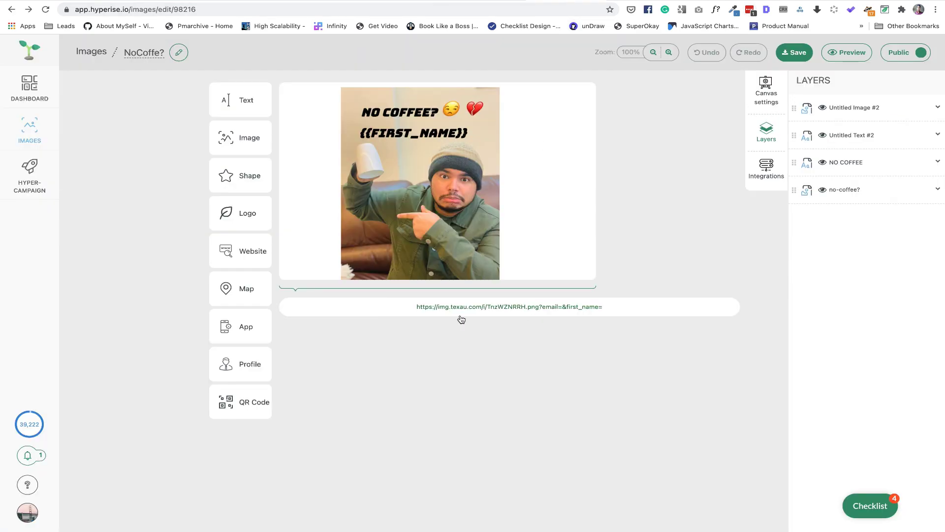
left_click(518, 311)
left_click(660, 307)
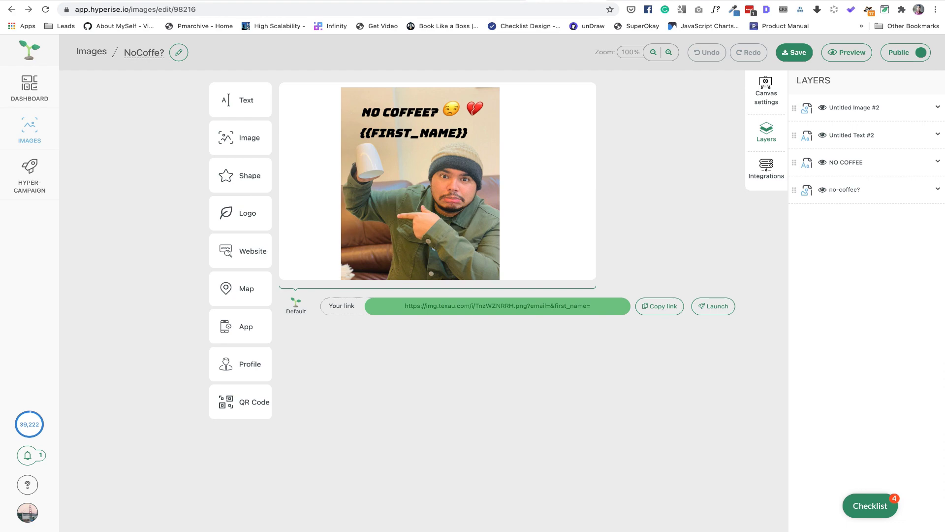
key("ctrl+shift+Tab")
left_click(236, 104)
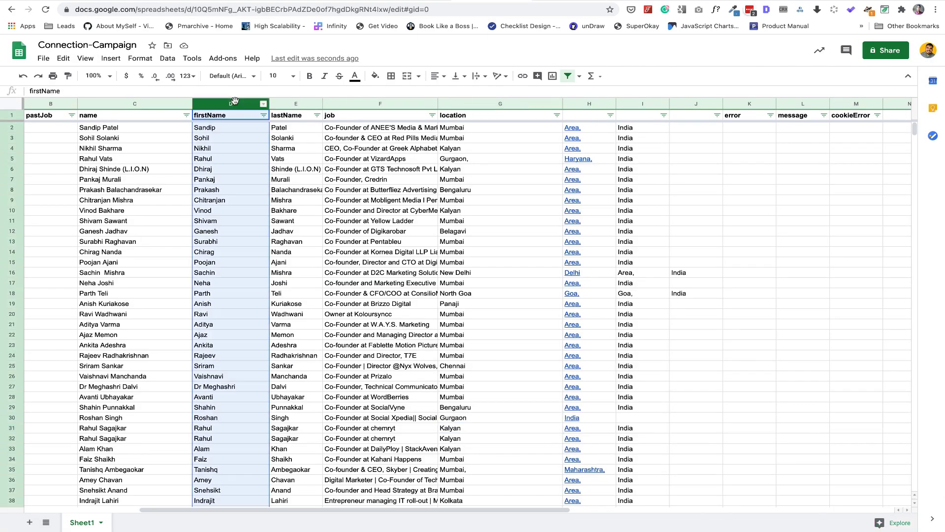
left_click(264, 104)
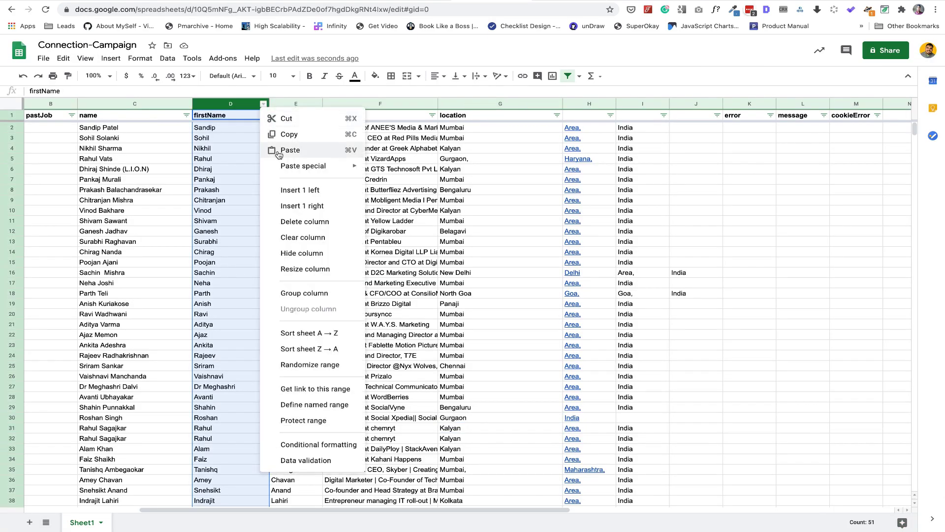
left_click(305, 191)
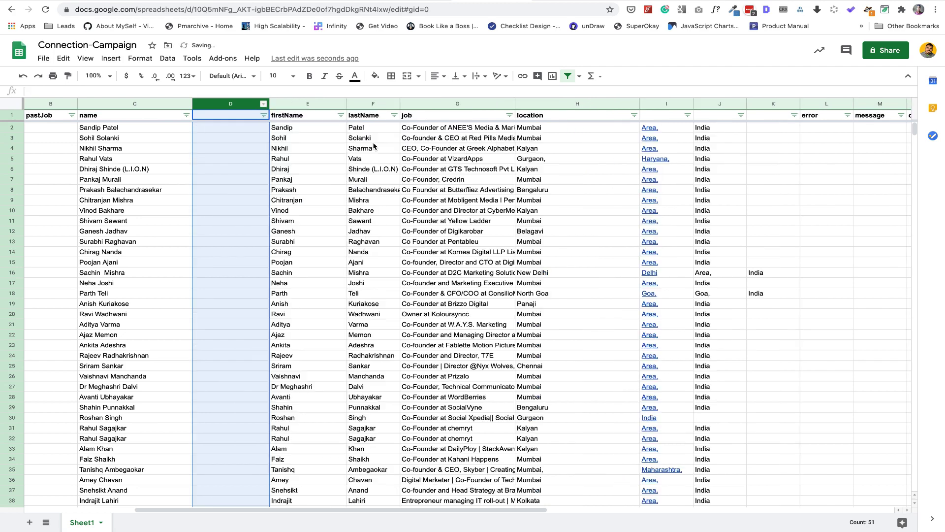
left_click(263, 105)
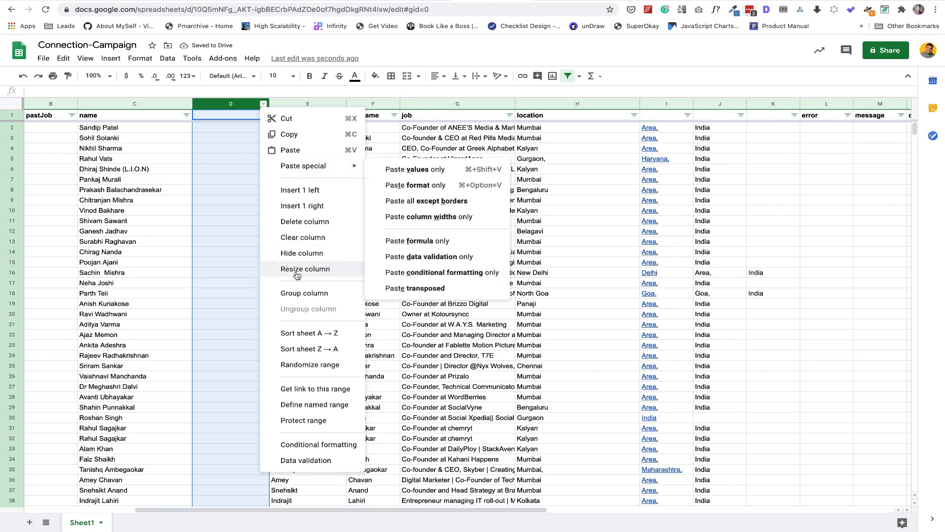
left_click(301, 221)
Insert one empty column to the right of the firstName column and select its header cell E1
left_click(263, 103)
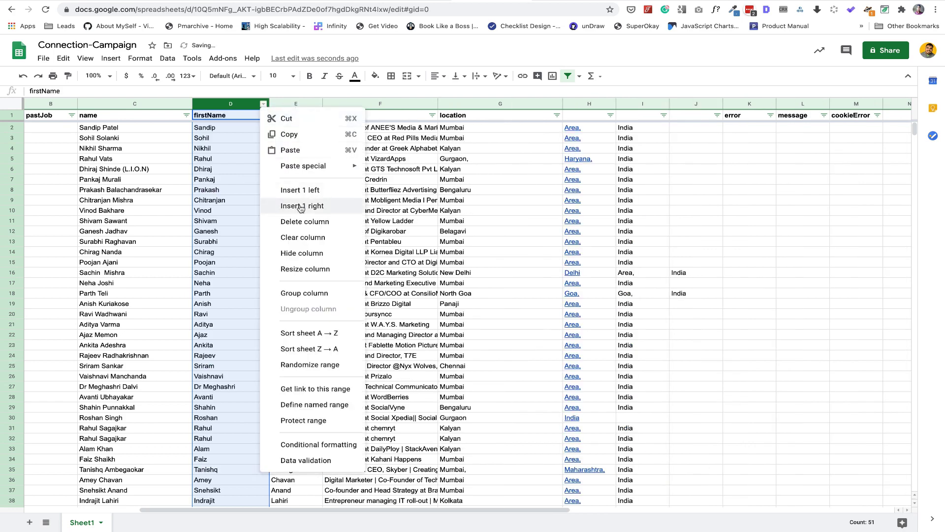
left_click(300, 210)
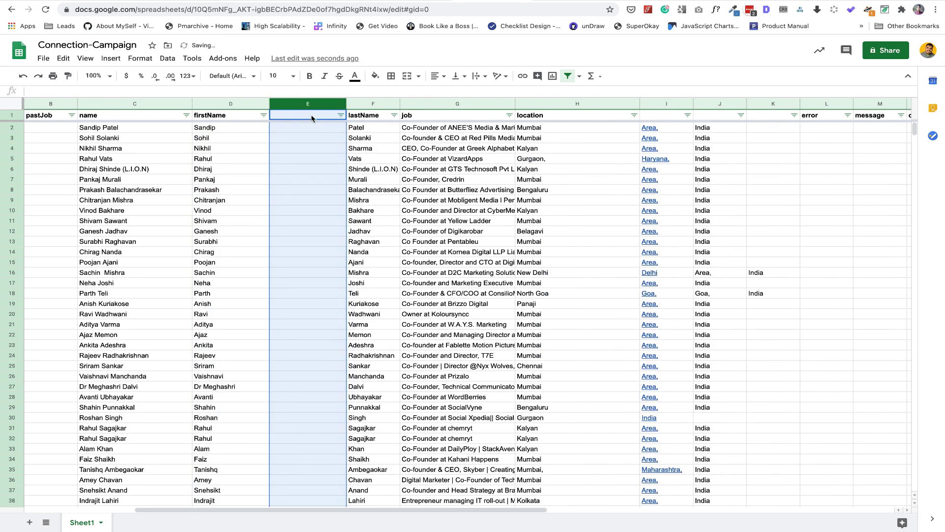
left_click(311, 118)
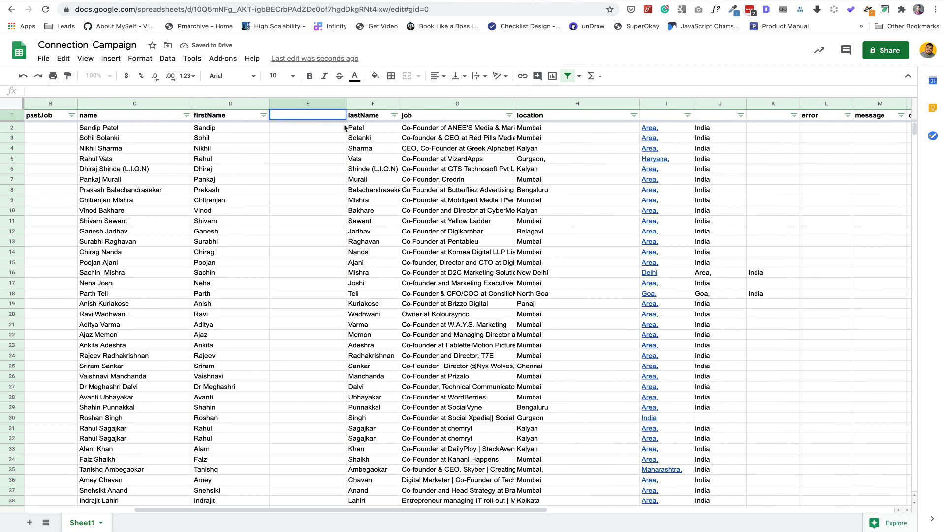
type("=")
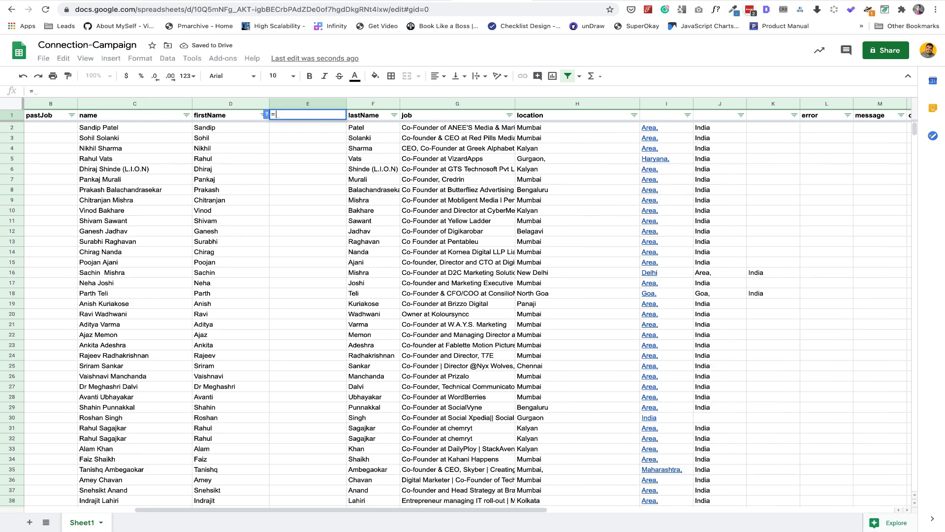
type("COn")
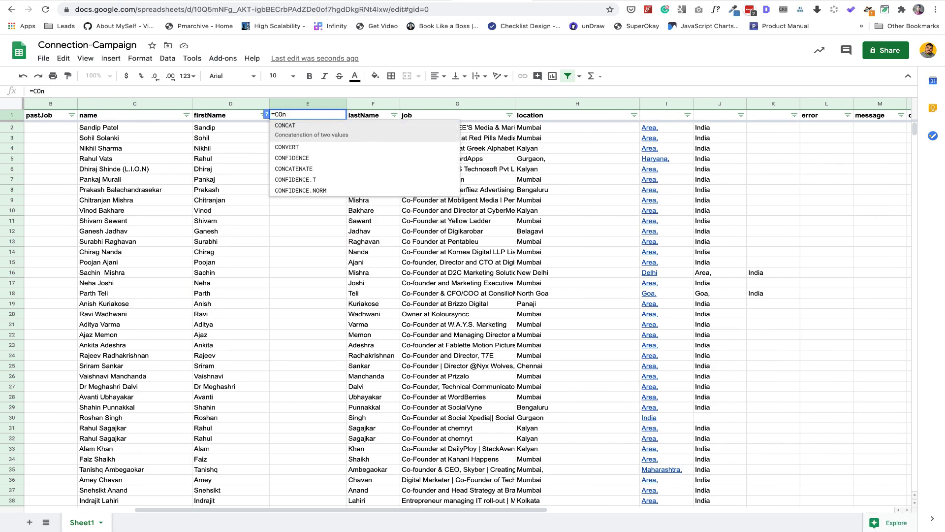
key("Down")
key("Down")
key("Down")
key("Tab")
type("\"")
type("https://img.texau.com/i/TnzWZNRRH.png?email=&first_name=")
type("\",")
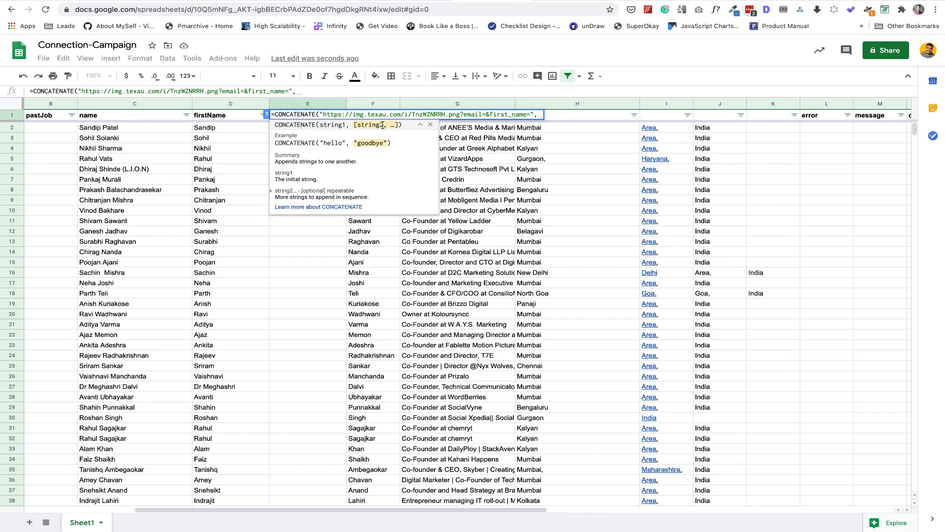
type("D1")
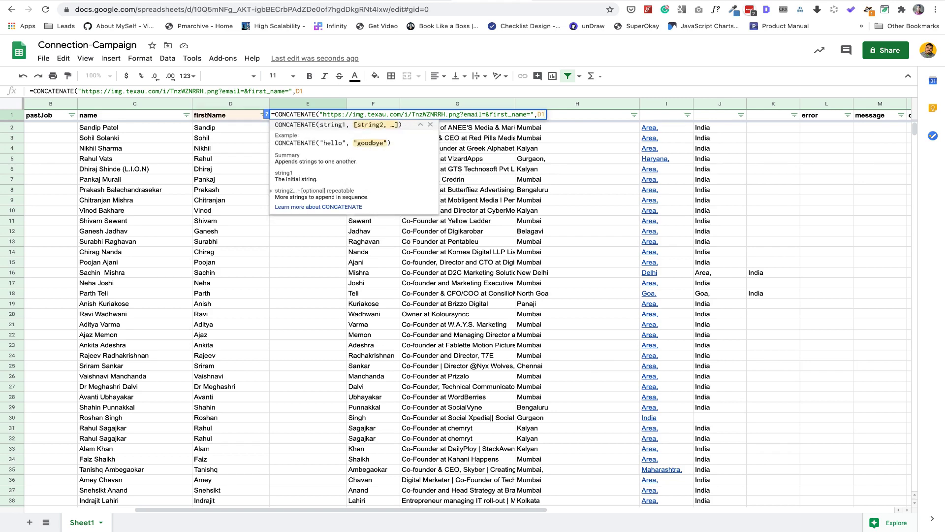
type(")")
key("Return")
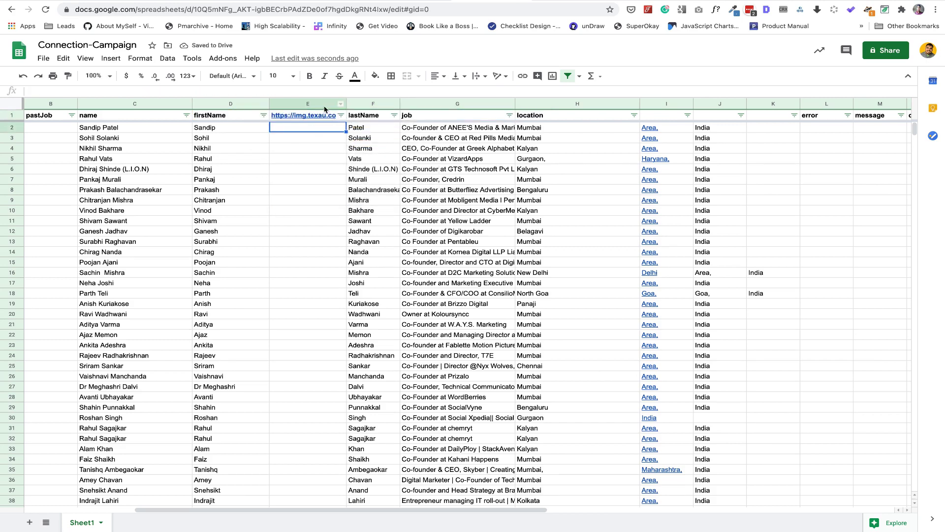
left_click(320, 103)
left_click(320, 127)
left_click_drag(346, 131, 346, 295)
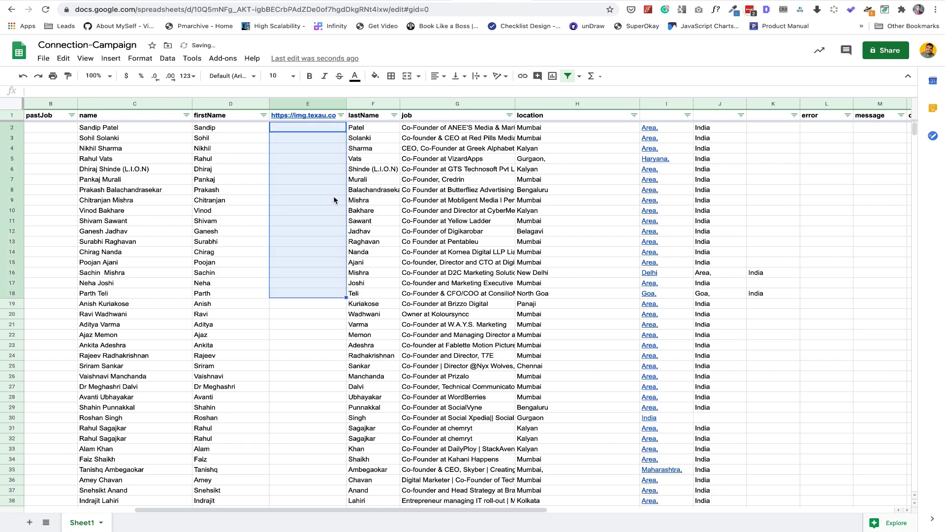
Widen column E to fit the image link and fill the E1 formula down to row 39
double_click(347, 104)
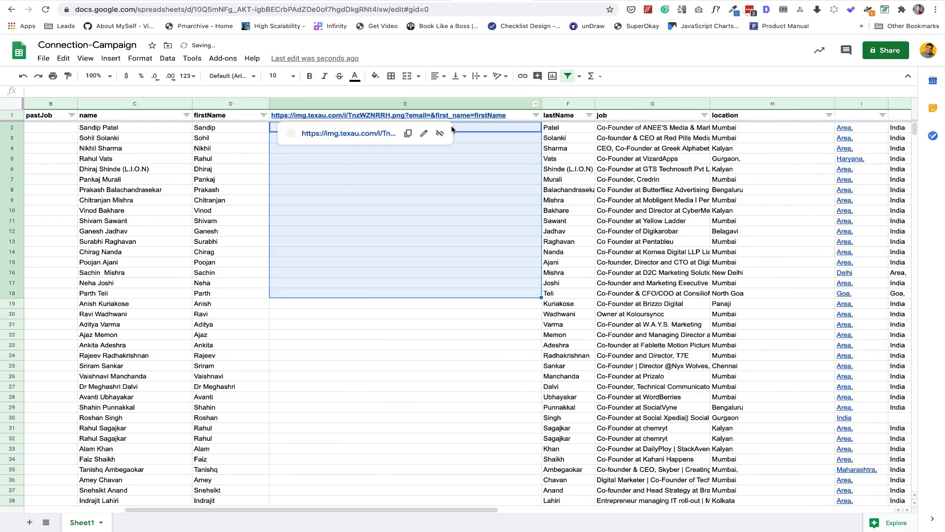
left_click(529, 119)
left_click_drag(538, 121, 520, 370)
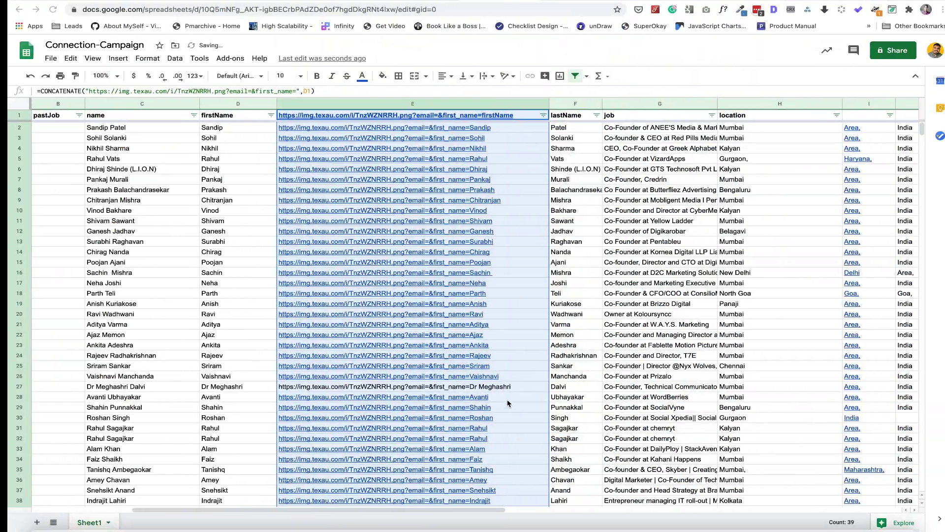
left_click_drag(536, 510, 506, 398)
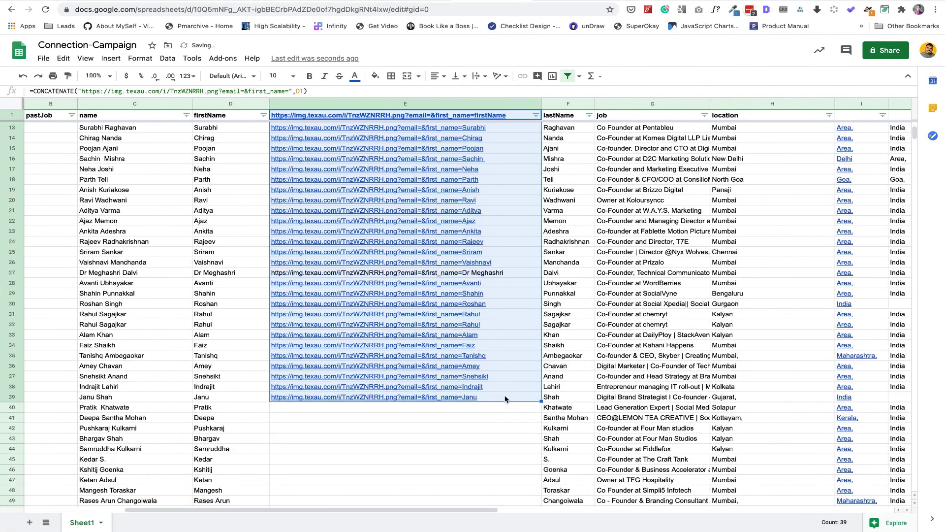
Continue filling the image link formula from E39 down to the last profile in row 51
scroll(507, 389, "down", 3)
left_click(517, 354)
left_click(532, 338)
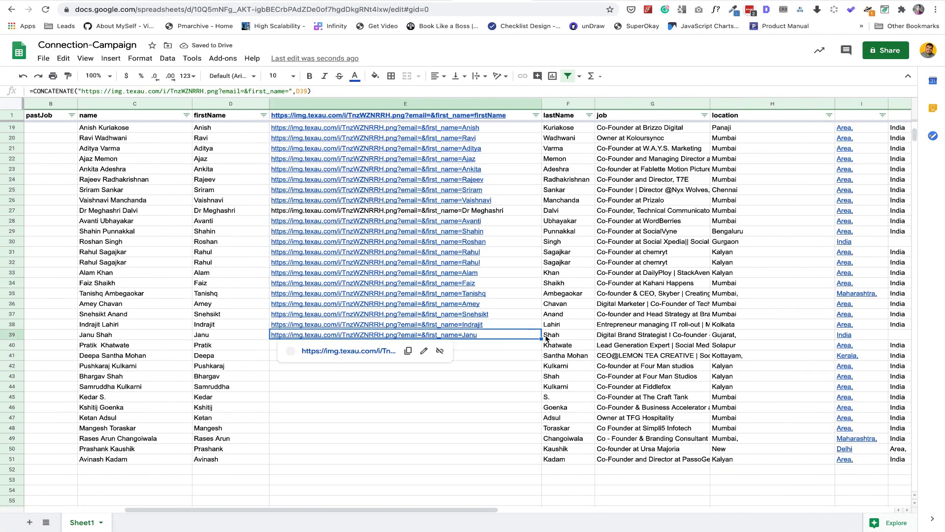
left_click_drag(540, 338, 541, 460)
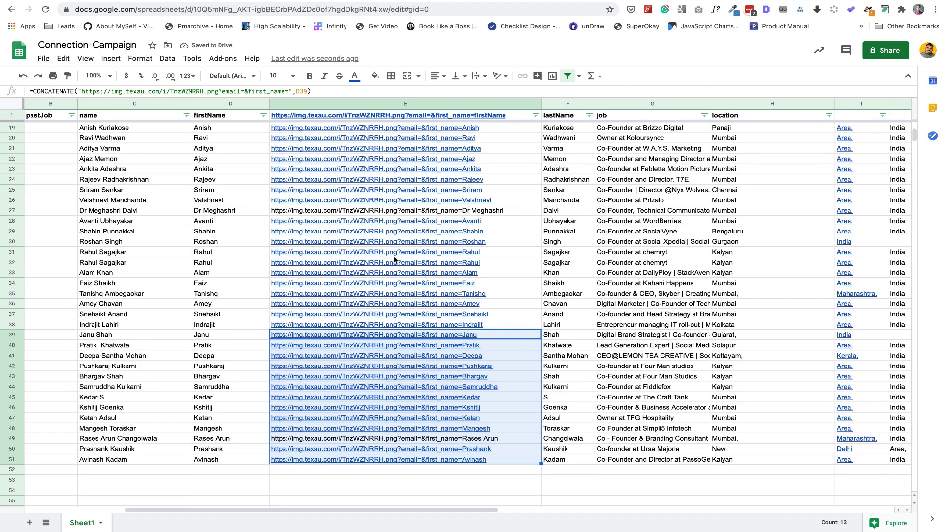
Check the filled image links and remove the "Dr" title from the firstName cell in row 27
scroll(394, 260, "up", 5)
scroll(418, 287, "down", 3)
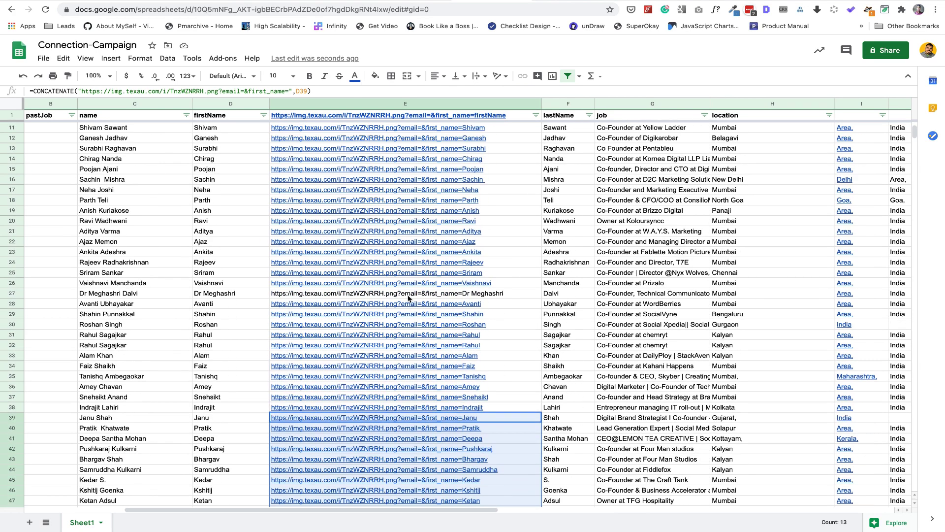
double_click(408, 296)
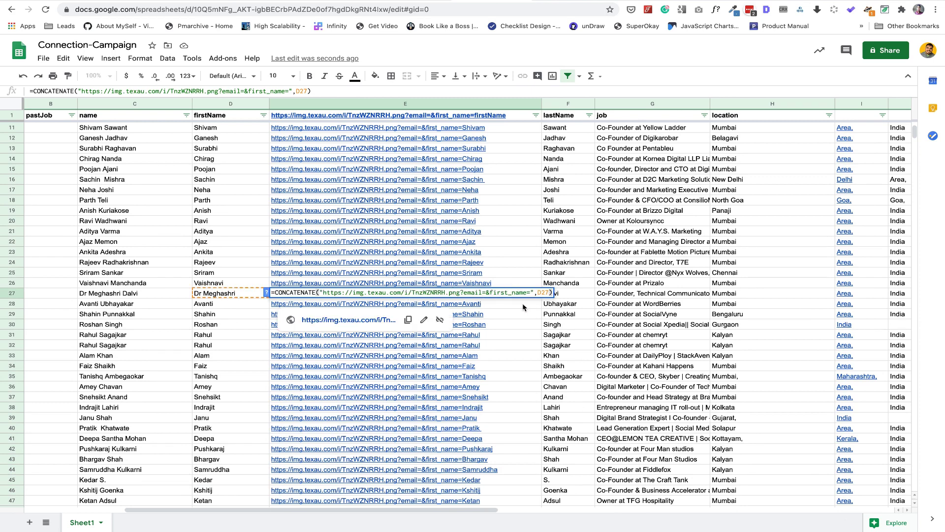
key("Return")
double_click(495, 293)
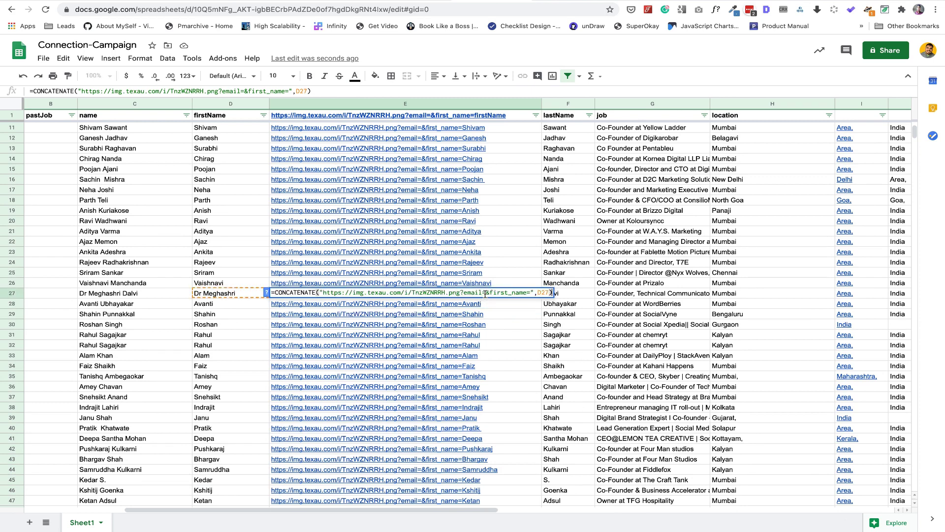
left_click(237, 294)
double_click(237, 295)
left_click(202, 292)
key("BackSpace")
key("BackSpace")
key("BackSpace")
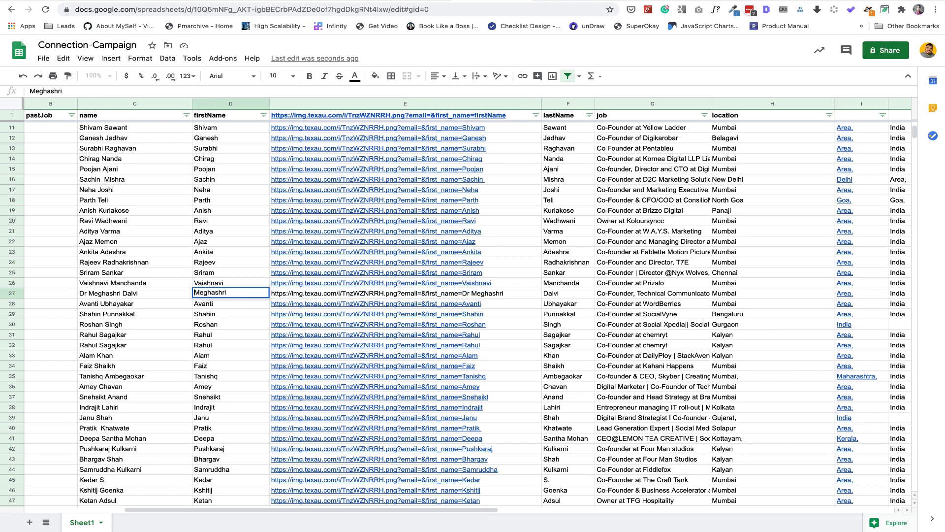
key("Return")
Delete the second word from the firstName cell in row 49, keeping only the first word
scroll(233, 304, "down", 3)
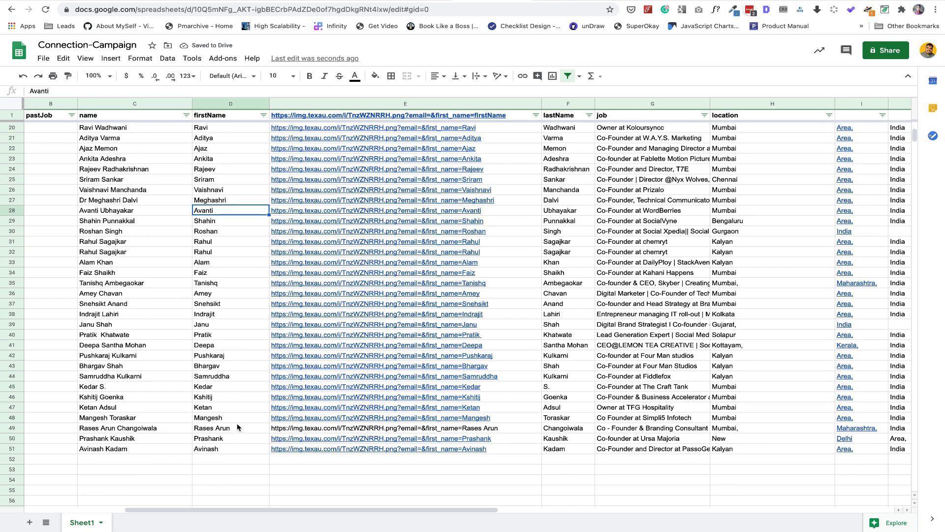
double_click(227, 427)
double_click(226, 427)
key("BackSpace")
key("Return")
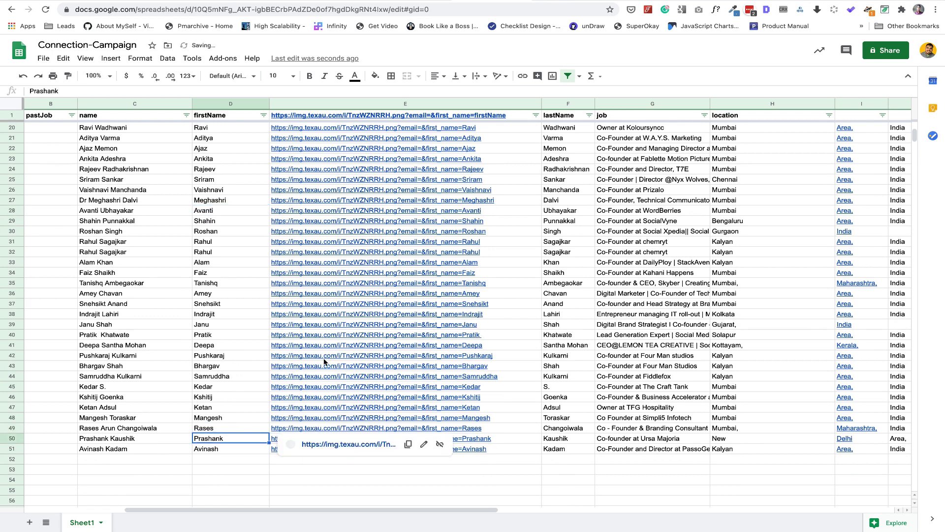
Review the personalised image links in all rows, along with the location and url columns
scroll(324, 360, "up", 6)
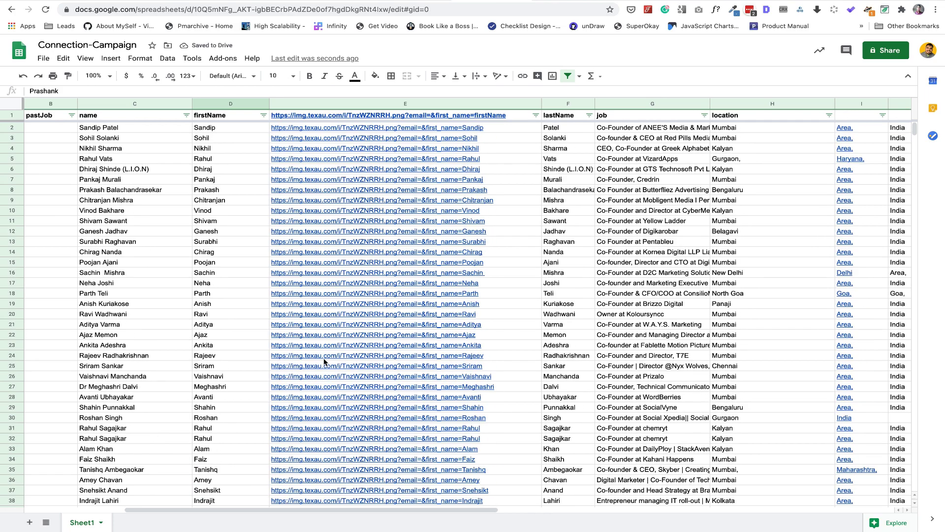
scroll(474, 208, "down", 7)
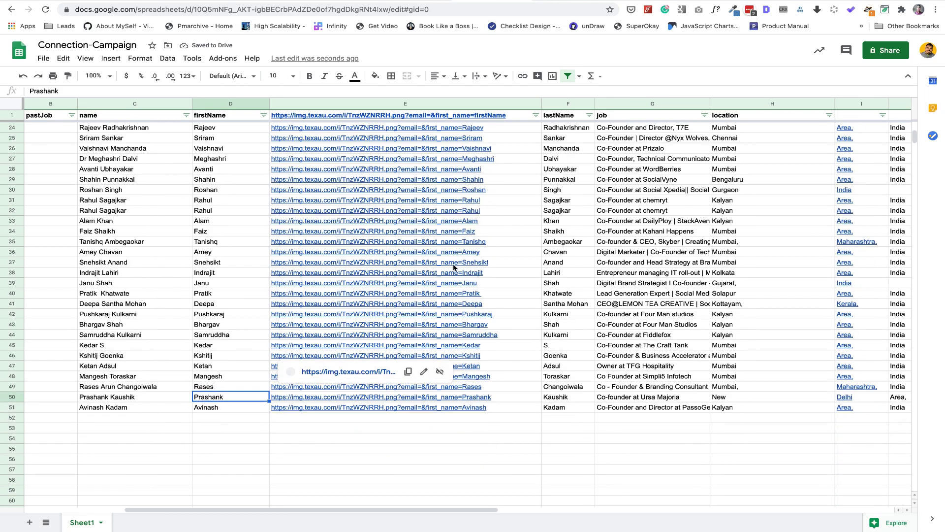
scroll(453, 267, "up", 7)
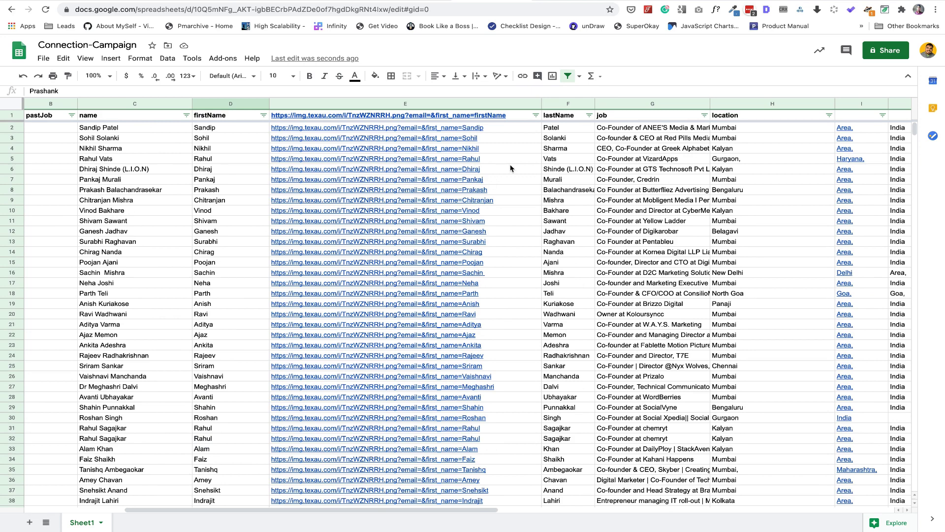
mouse_move(520, 161)
scroll(728, 161, "right", 2)
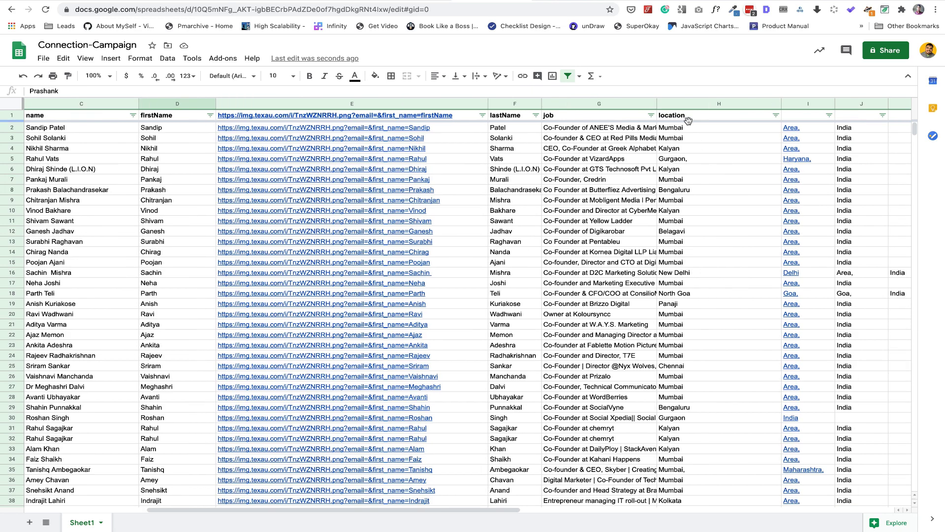
scroll(665, 162, "left", 5)
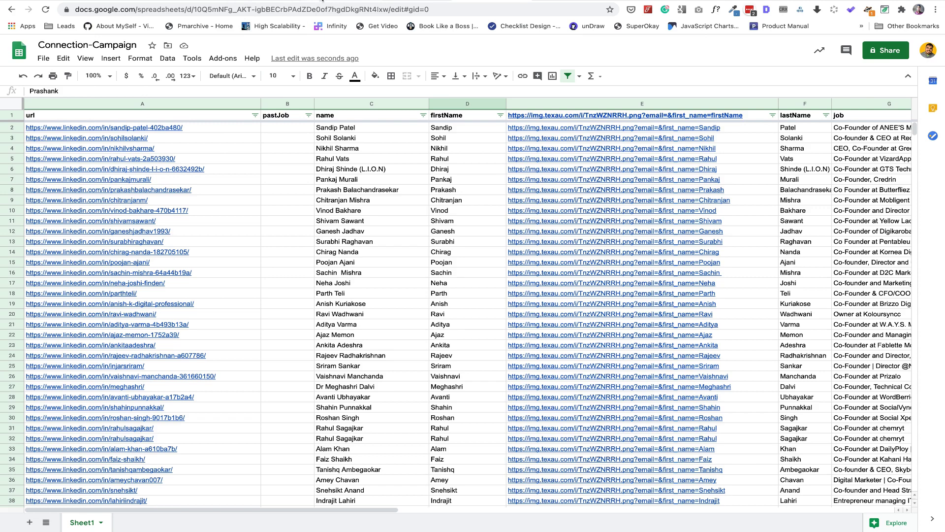
Switch to TexAu, search the spices for "send a", and open the Google Sheet input form of Send A LinkedIn Connection Request
left_click(322, 1)
left_click(21, 90)
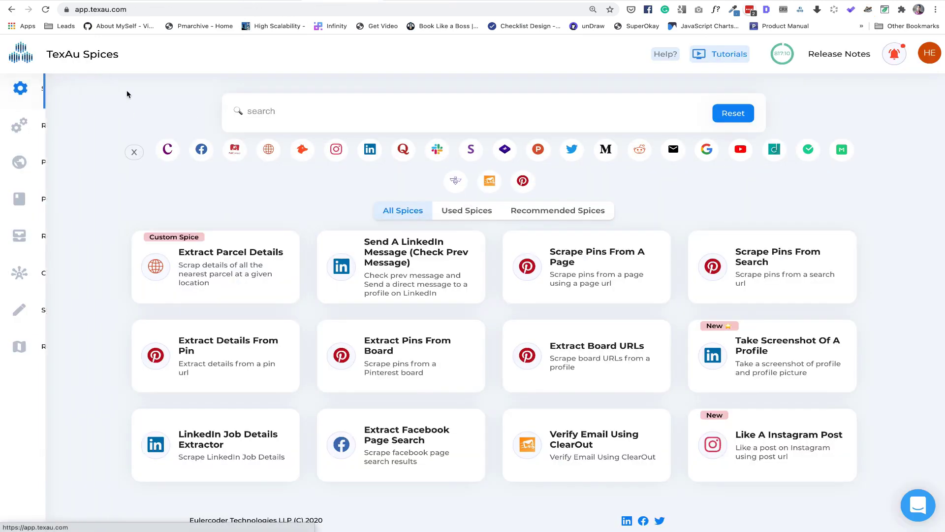
left_click(262, 97)
type("send a")
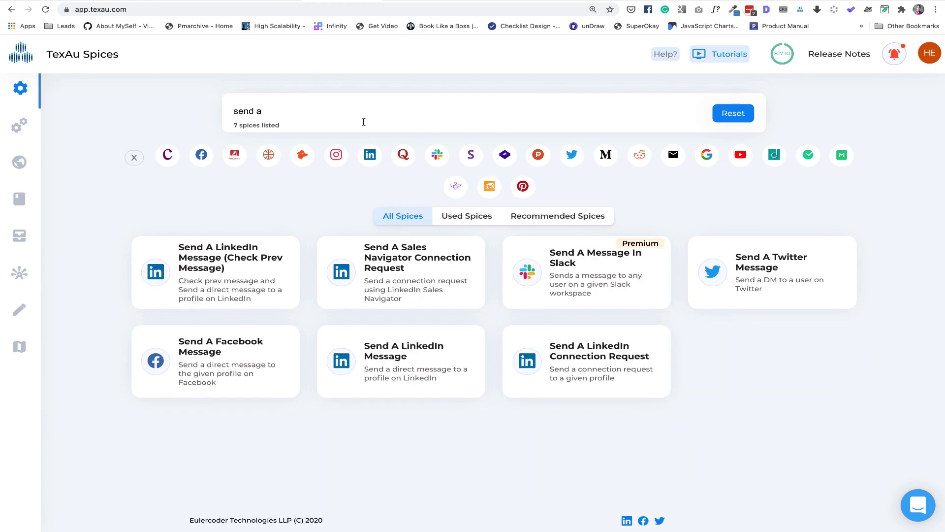
left_click(649, 387)
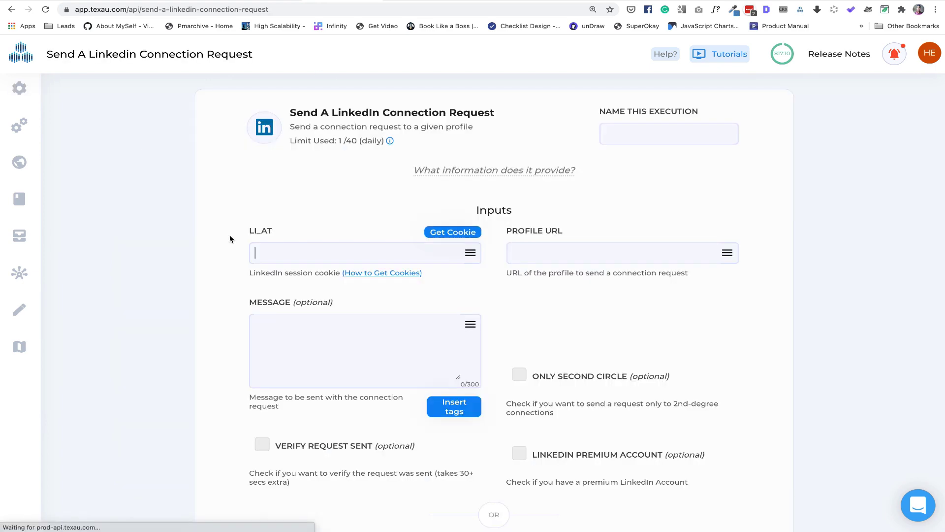
scroll(437, 247, "down", 9)
left_click(571, 142)
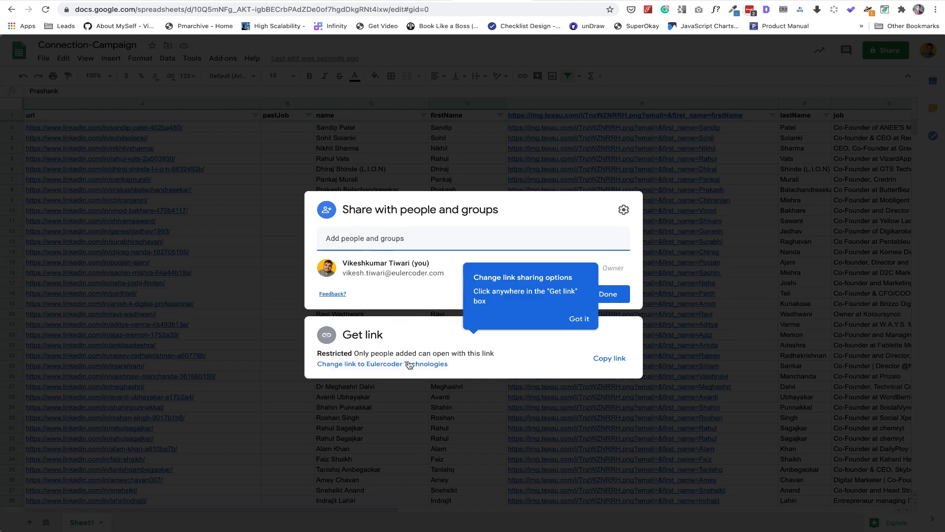
In the Connection-Campaign sheet's sharing settings, allow anyone with the link to view and copy the sheet link
left_click(408, 365)
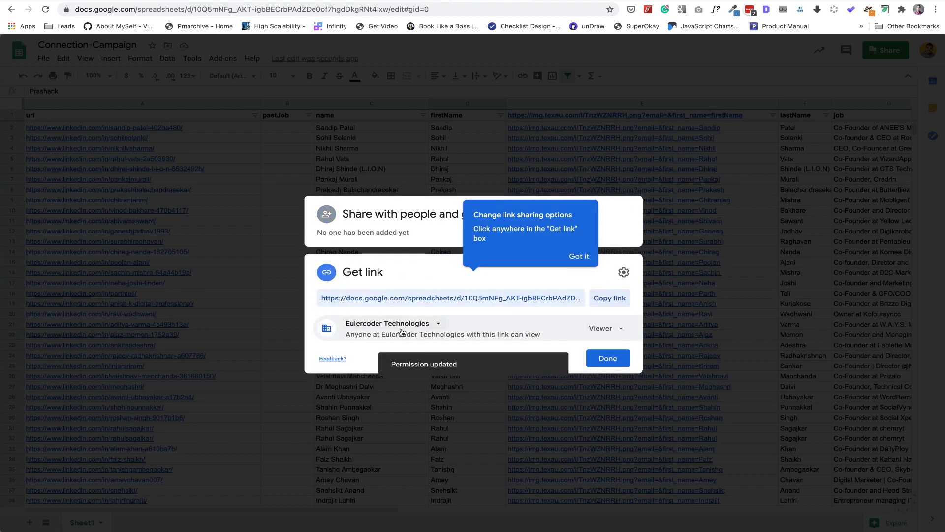
left_click(401, 330)
left_click(402, 392)
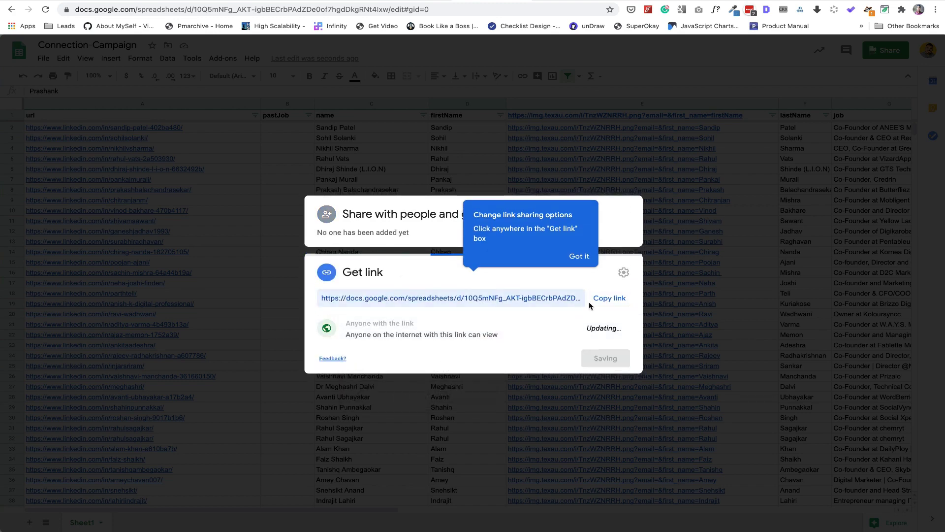
left_click(609, 298)
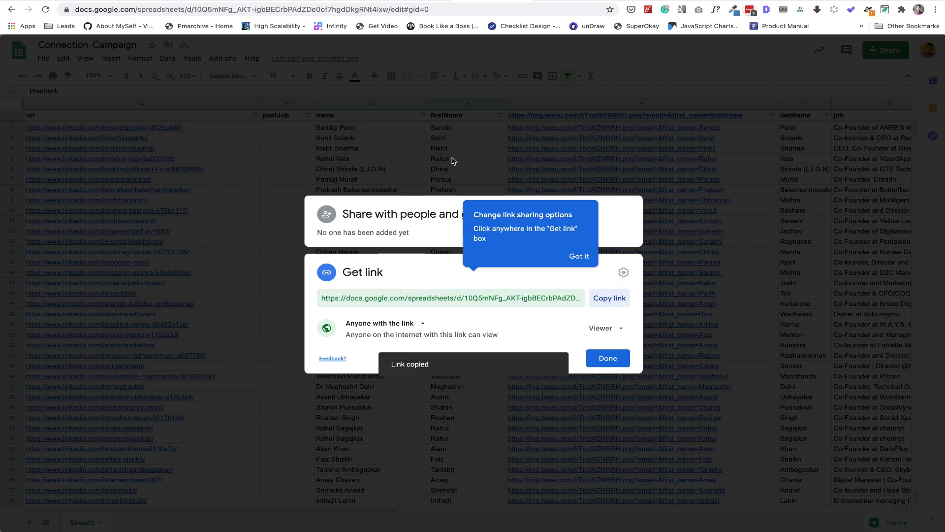
Return to TexAu, paste the copied link as the Google Sheet Url, and fetch the LinkedIn session cookie into the li_at field
left_click(317, 1)
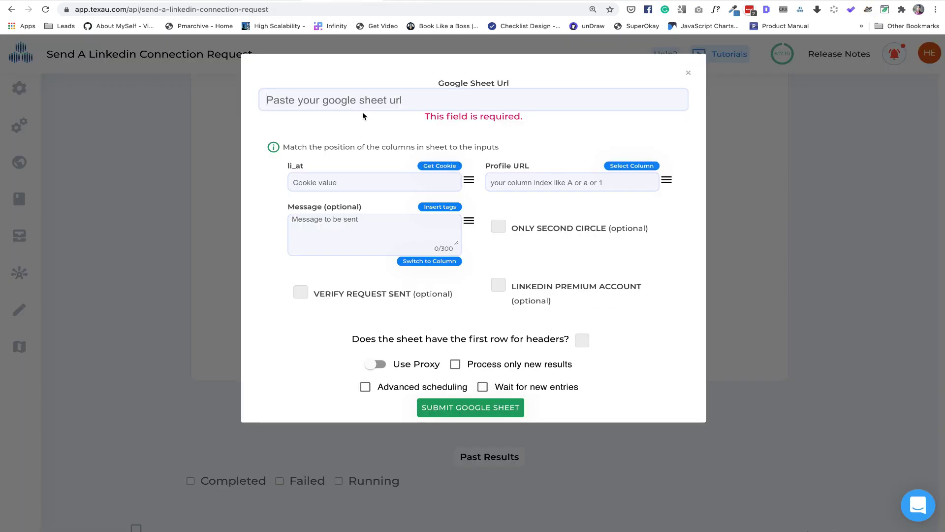
left_click(354, 94)
key("super+v")
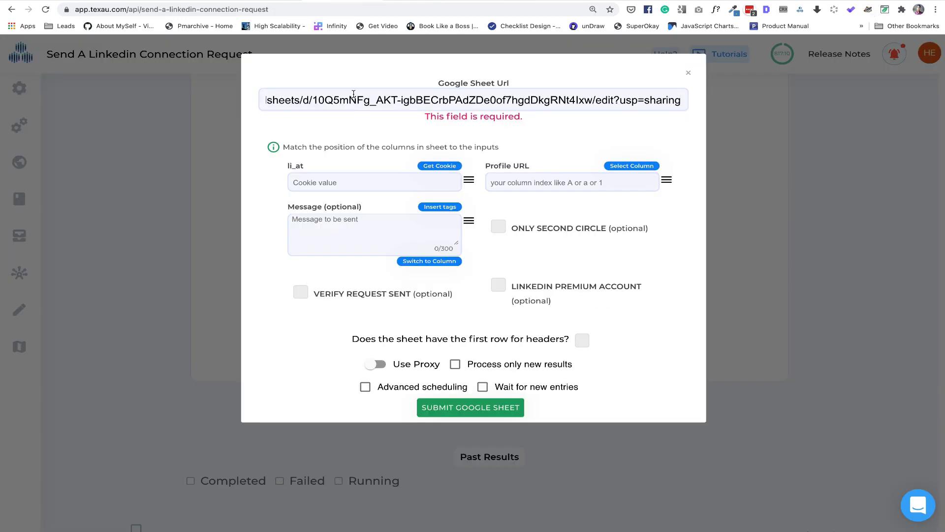
left_click(356, 127)
left_click(426, 170)
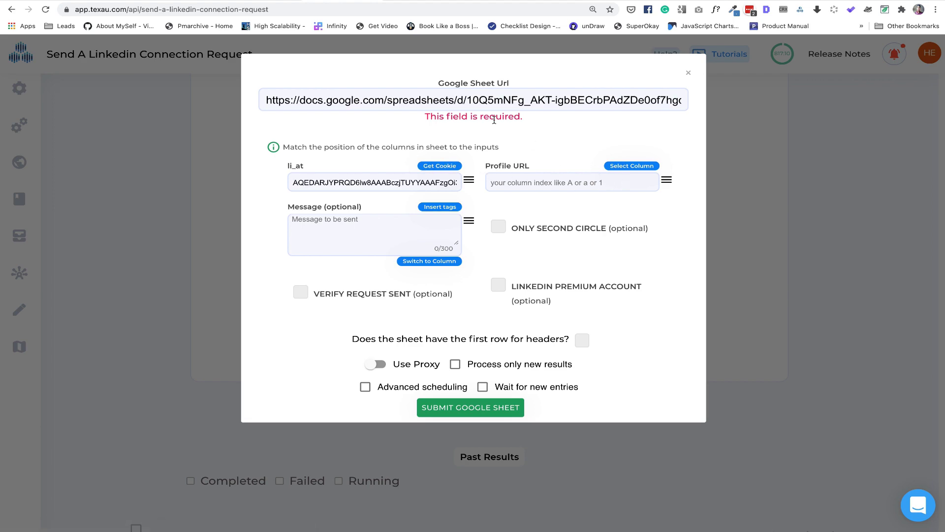
Finish the Connection-Campaign sheet's link sharing, then in TexAu map Profile URL to Column A (url)
left_click(477, 2)
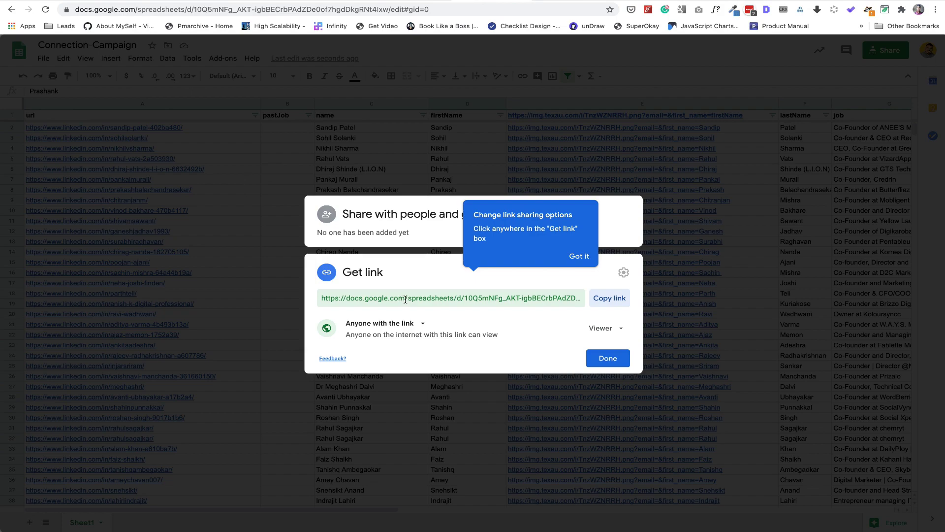
left_click(604, 351)
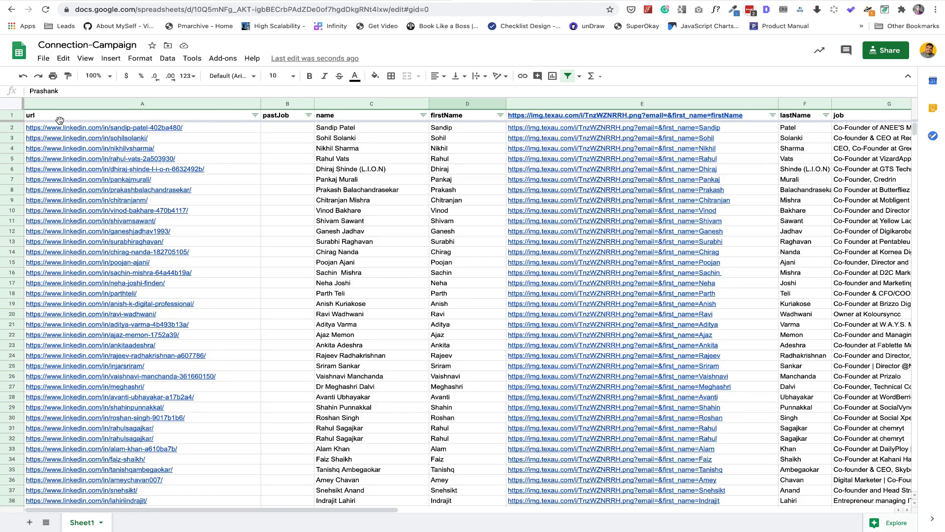
key("ctrl+shift+Tab")
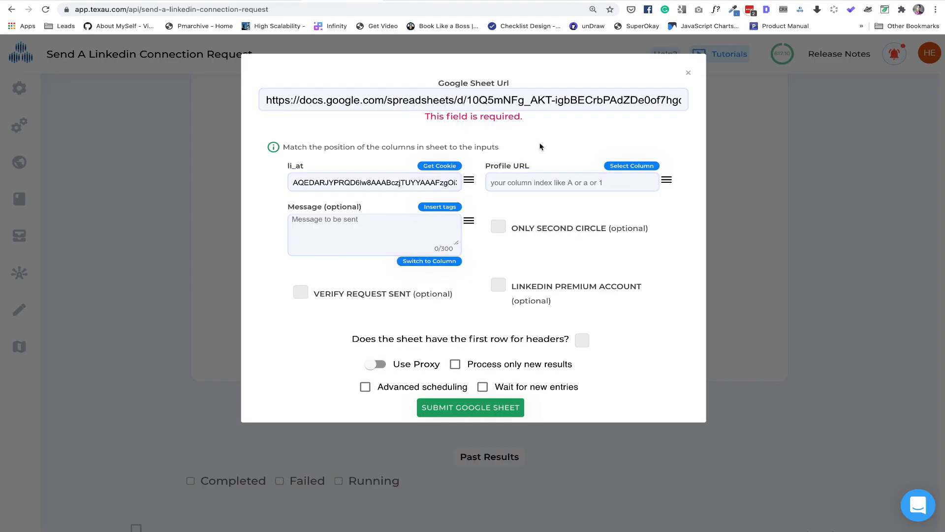
left_click(630, 167)
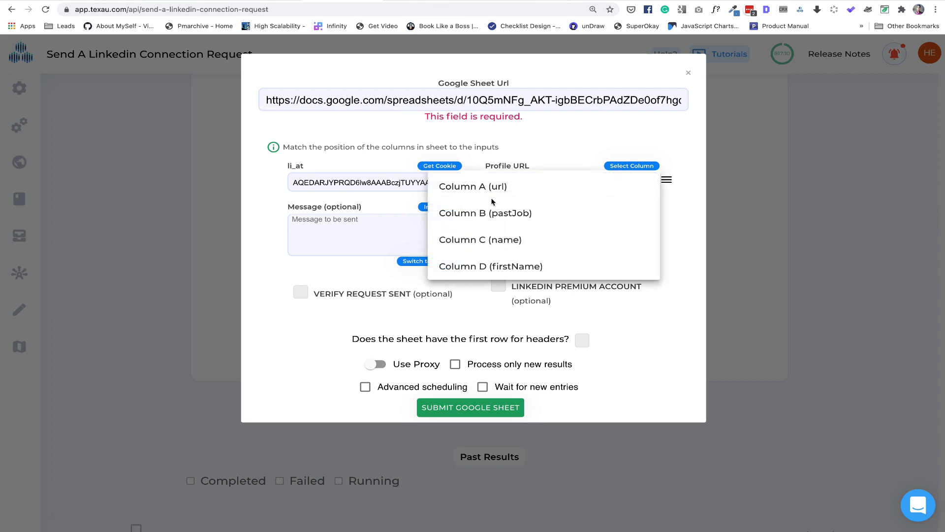
left_click(500, 186)
Start the message with "Hi {{firstName}}," using the firstName tag, followed by a separate paragraph "Hope you're doing good."
left_click(376, 223)
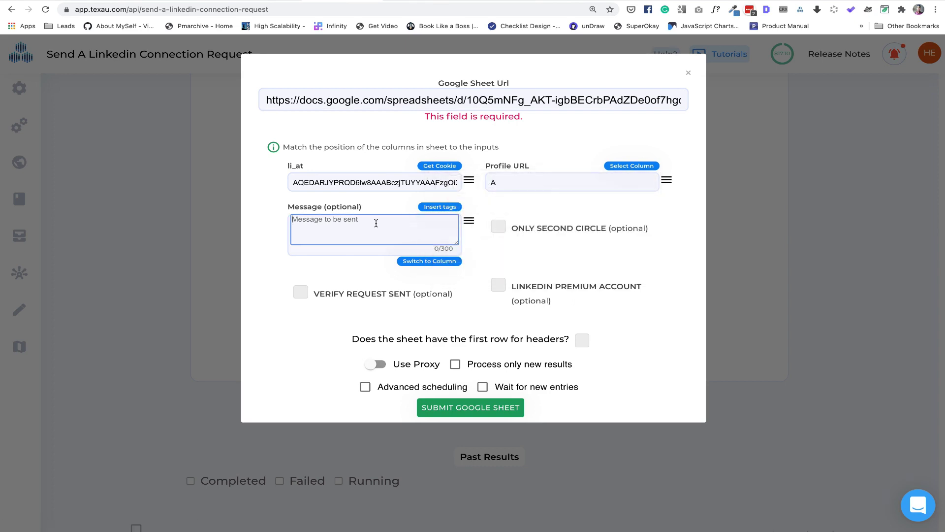
type("Hi")
left_click(449, 207)
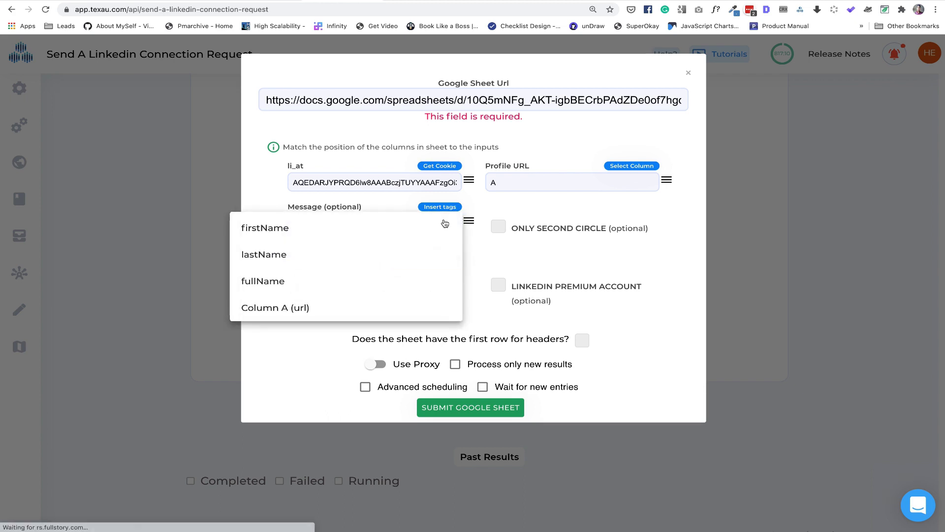
left_click(317, 236)
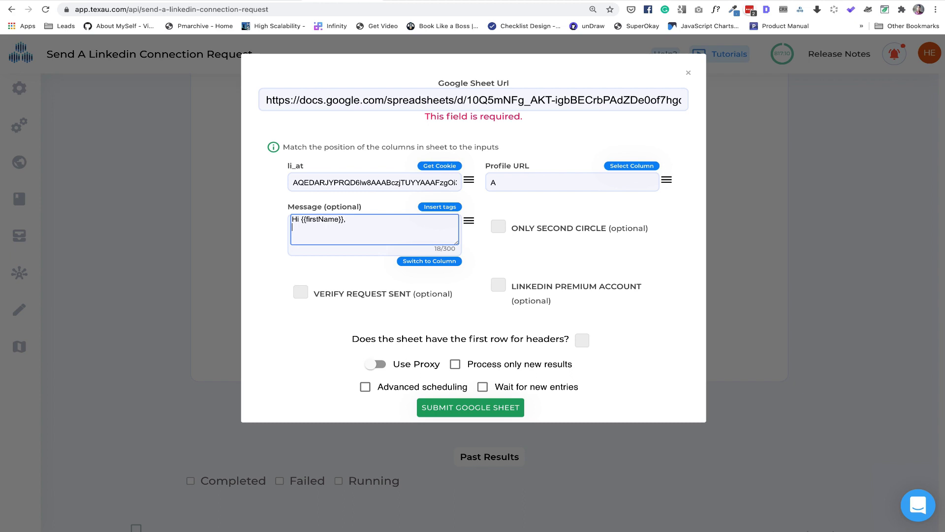
type(",")
key("Return")
key("Return")
type("Hope you're doing good.")
key("Return")
key("Return")
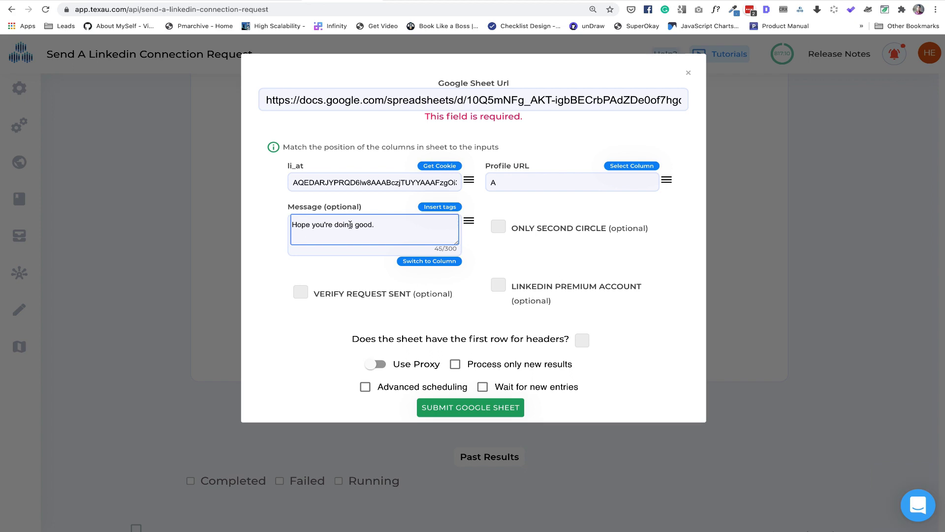
Add a paragraph introducing the sender by first name from TexAu, continuing with "and I am looking for agencies in"
type("This si")
type(" Vikd")
type("rom TexAU")
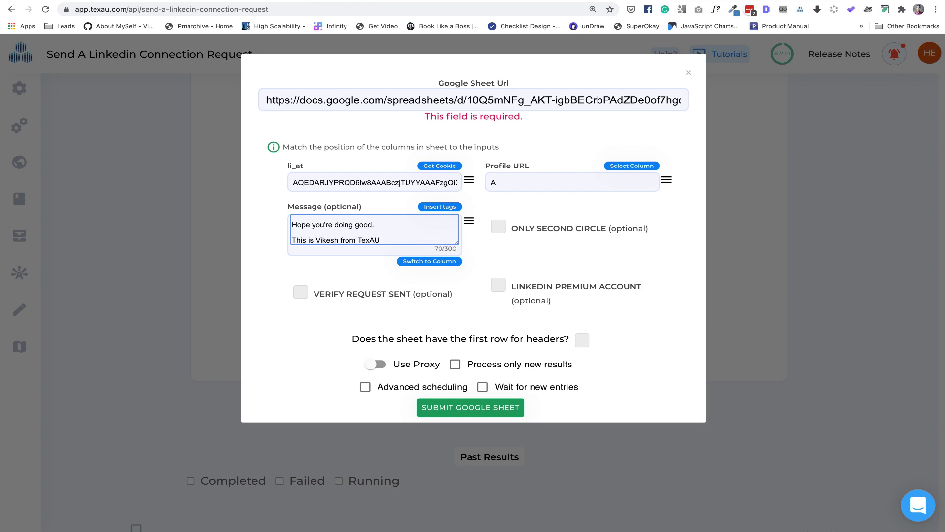
type(" and I wo")
type("am l")
type("ooking for agency")
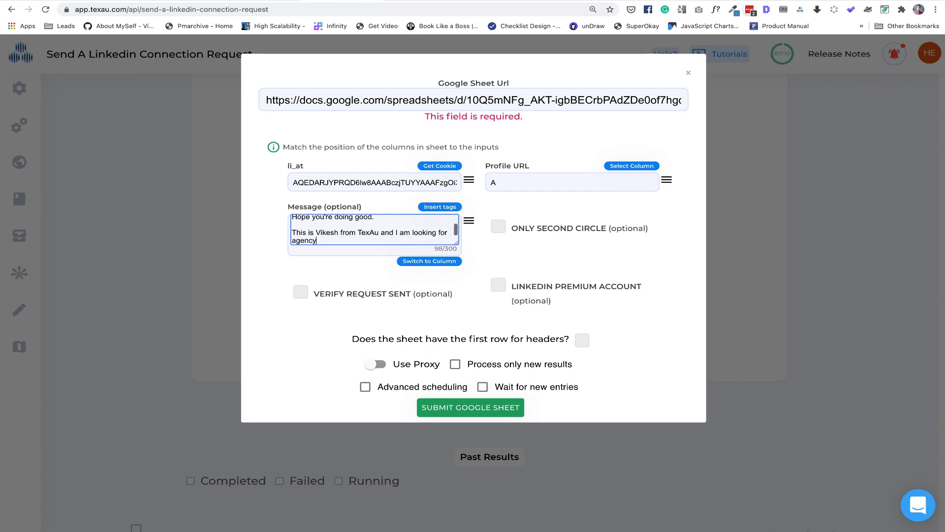
type("es in")
Insert the Column H (location) tag after "agencies in" in the message and continue with "for"
left_click(439, 206)
scroll(363, 241, "down", 2)
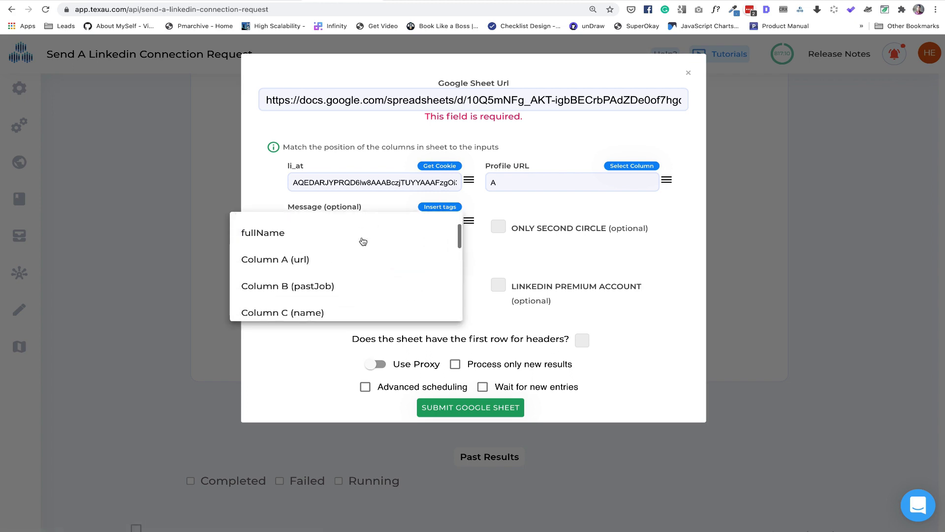
scroll(340, 302, "down", 3)
scroll(340, 302, "down", 1)
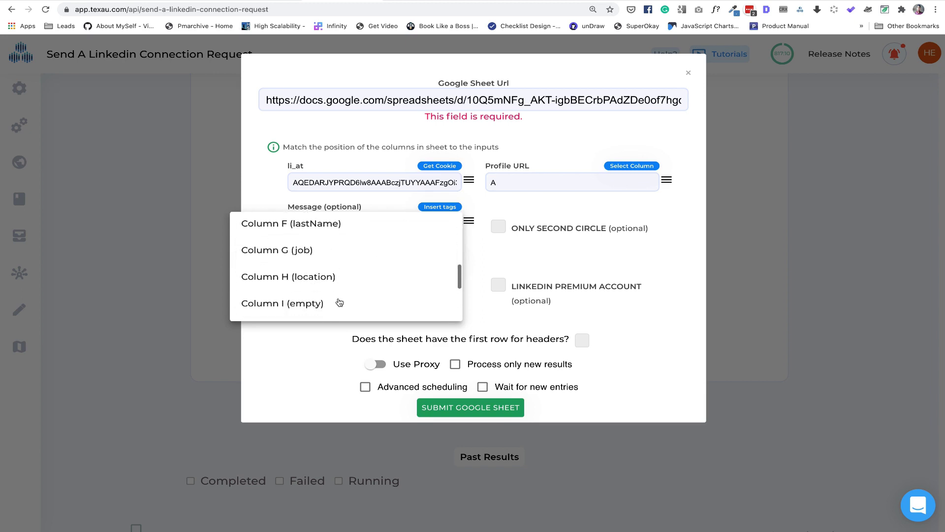
left_click(327, 276)
left_click(365, 241)
type("for agencies in {{H}} for")
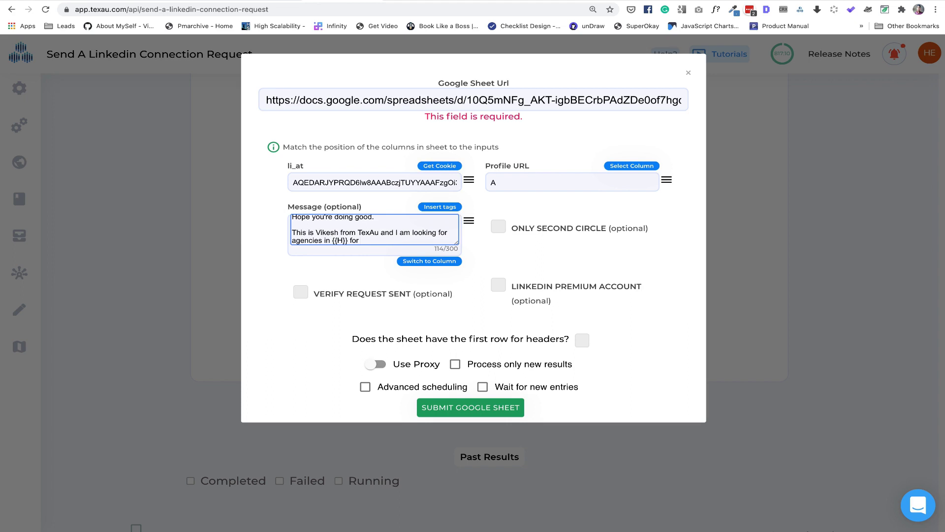
End the sentence with "partnership.", correcting the word's spelling, and start a new line below it
type(" pattner")
key("BackSpace")
key("BackSpace")
key("BackSpace")
key("BackSpace")
type("nership.")
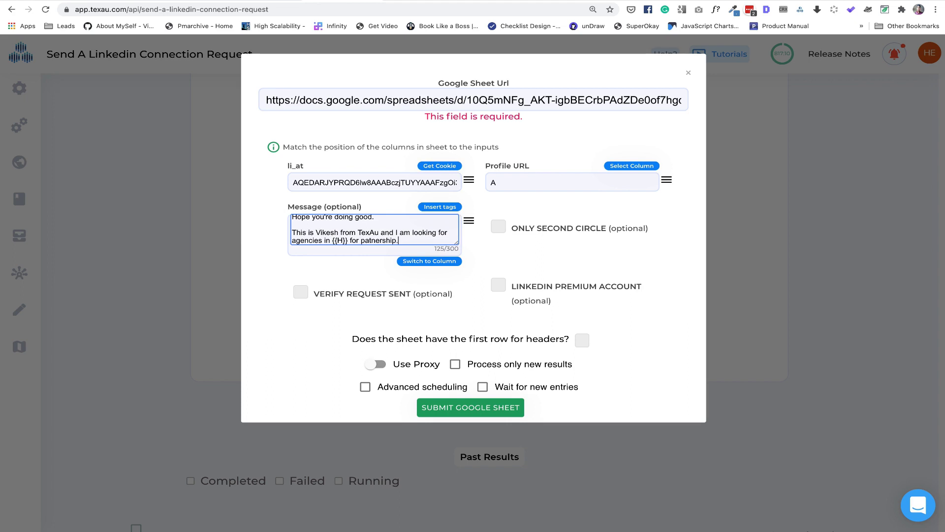
key("BackSpace")
key("BackSpace")
key("BackSpace")
key("BackSpace")
key("BackSpace")
key("BackSpace")
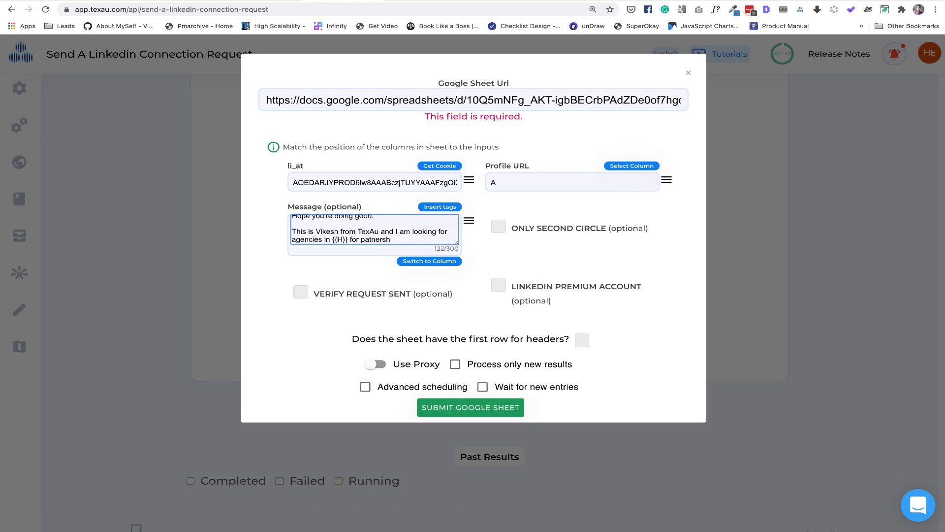
key("BackSpace")
key("BackSpace")
key("BackSpace")
type("nership.")
key("Return")
key("Return")
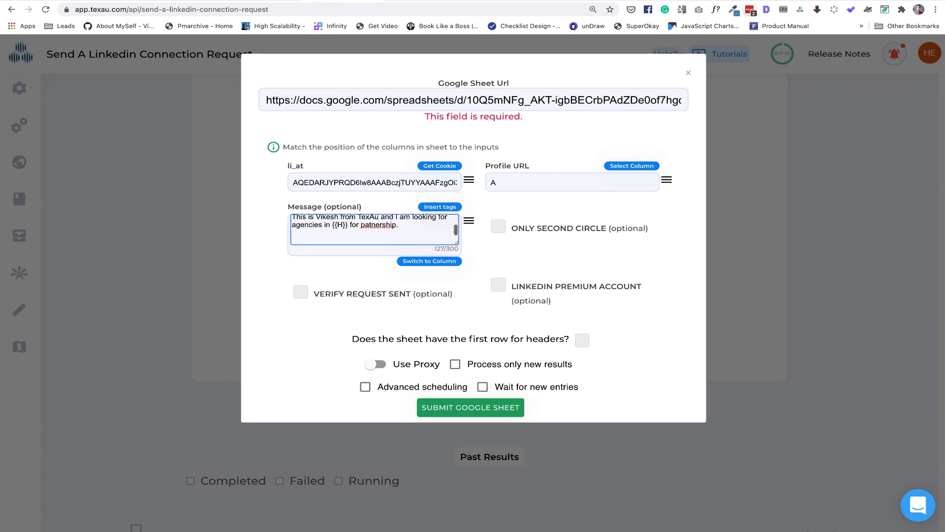
key("BackSpace")
right_click(381, 232)
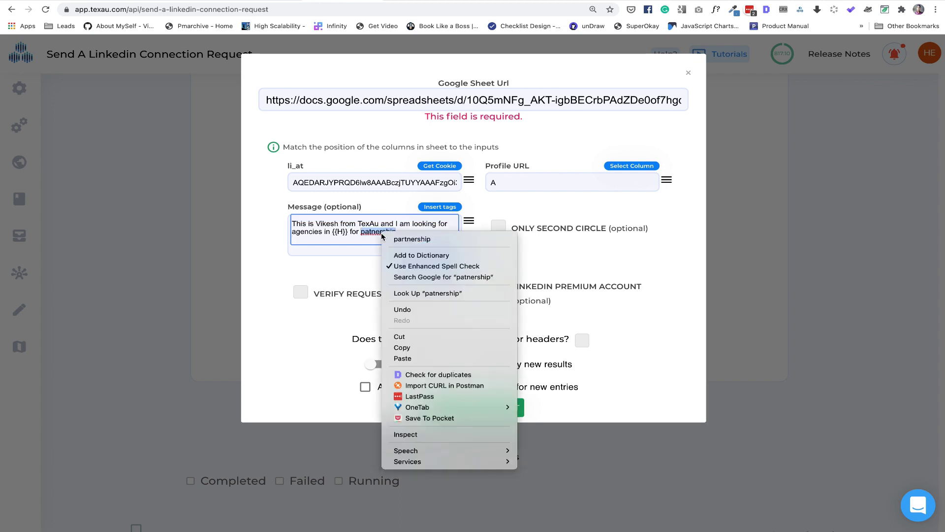
left_click(389, 235)
key("Return")
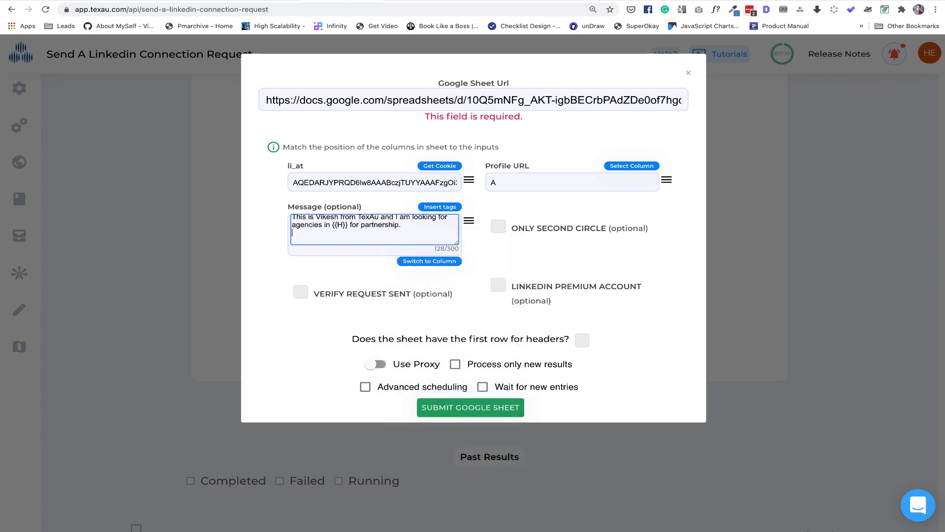
Enlarge the message box and add "Looking forward to hearing from you." with a "Cheers," sign-off and the sender's first name
left_click_drag(458, 240, 460, 383)
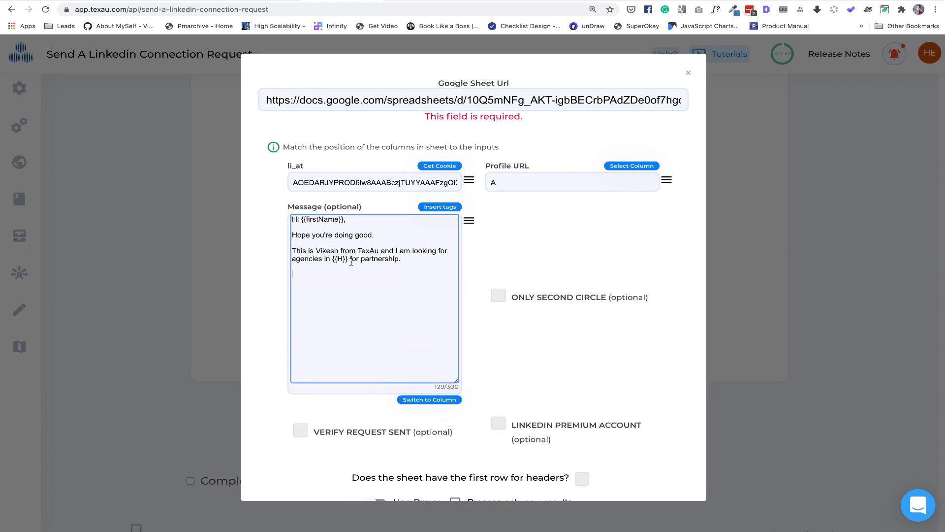
type("Looking forward to he")
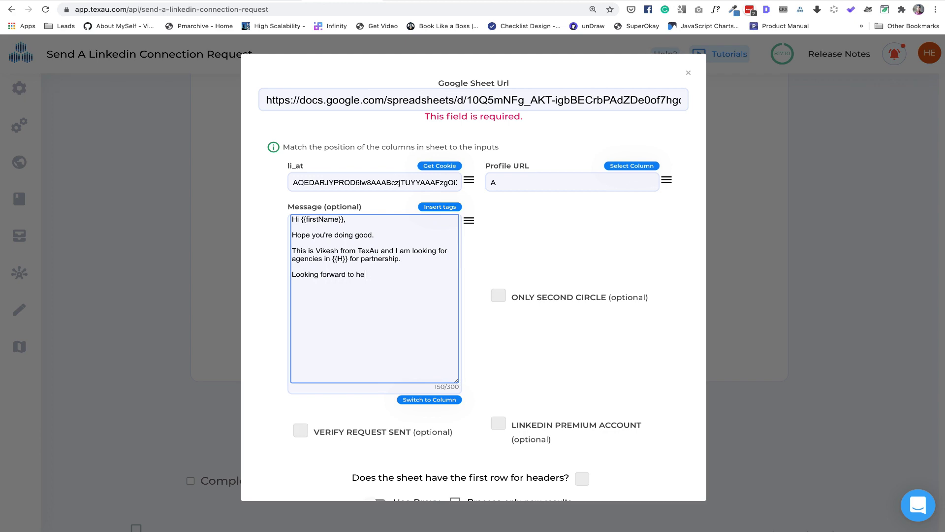
type("ar ng y")
key("BackSpace")
type("from you.  Cheers, Vikesh")
key("Return")
Insert the Column E image link tag below the sign-off in the message
left_click(453, 207)
scroll(378, 294, "down", 2)
scroll(378, 295, "down", 3)
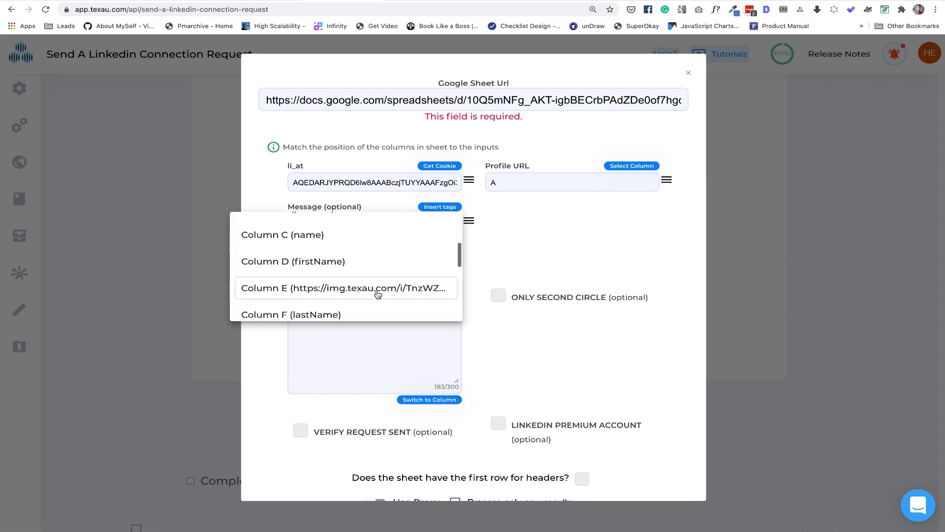
left_click(346, 282)
left_click(323, 325)
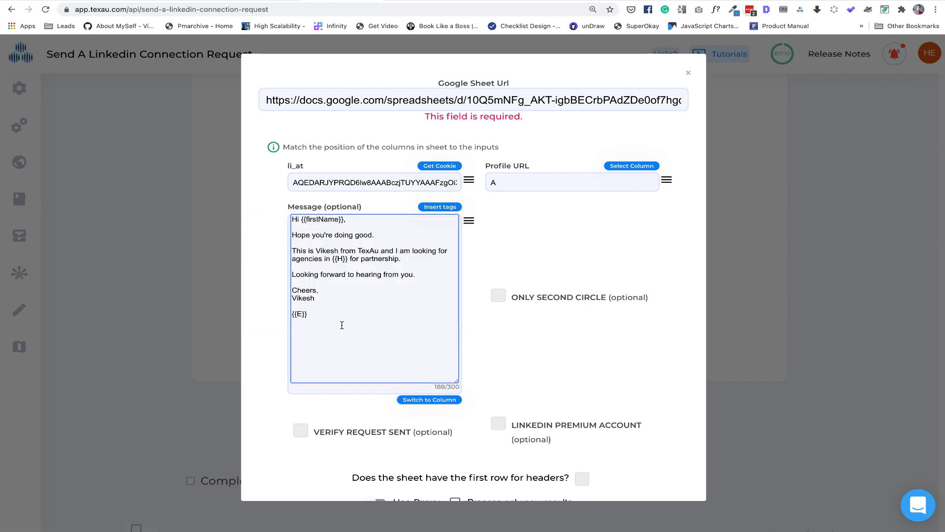
Mark the sheet's first row as headers, submit the Google Sheet, and dismiss the execution notice
scroll(283, 330, "down", 2)
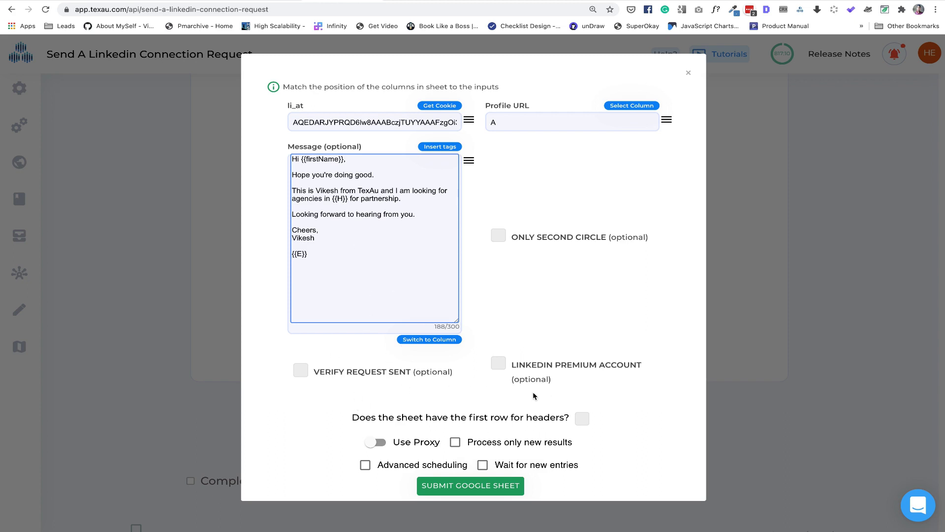
left_click(581, 418)
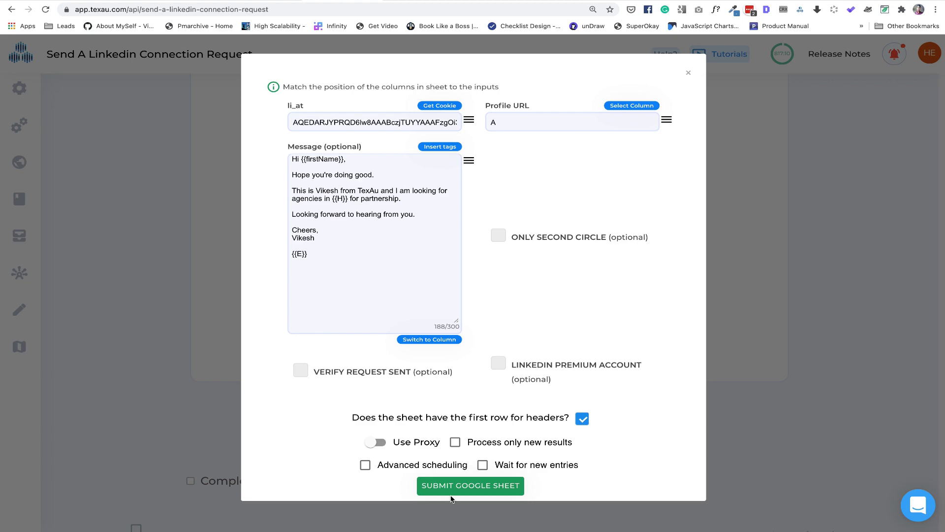
left_click(467, 493)
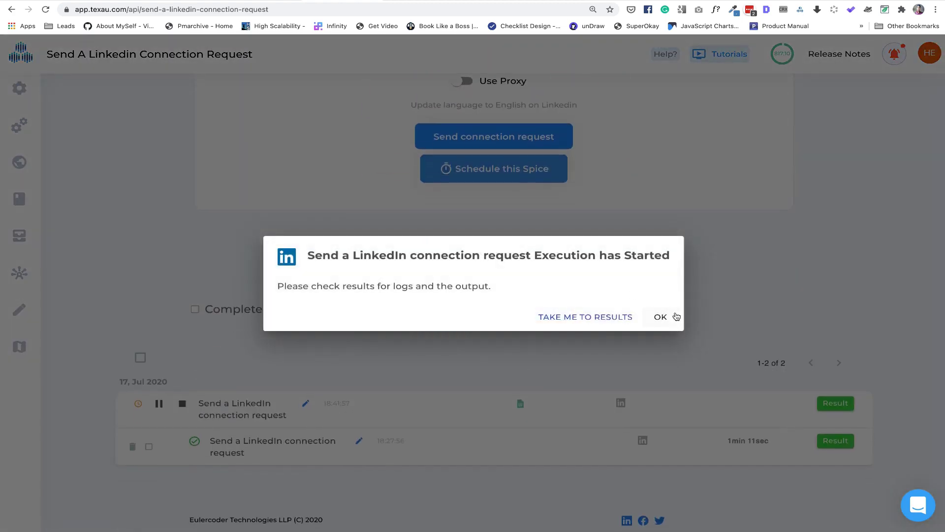
left_click(660, 316)
Expand the running Send a LinkedIn connection request entry in the past results and examine its inputs and logs
left_click(231, 414)
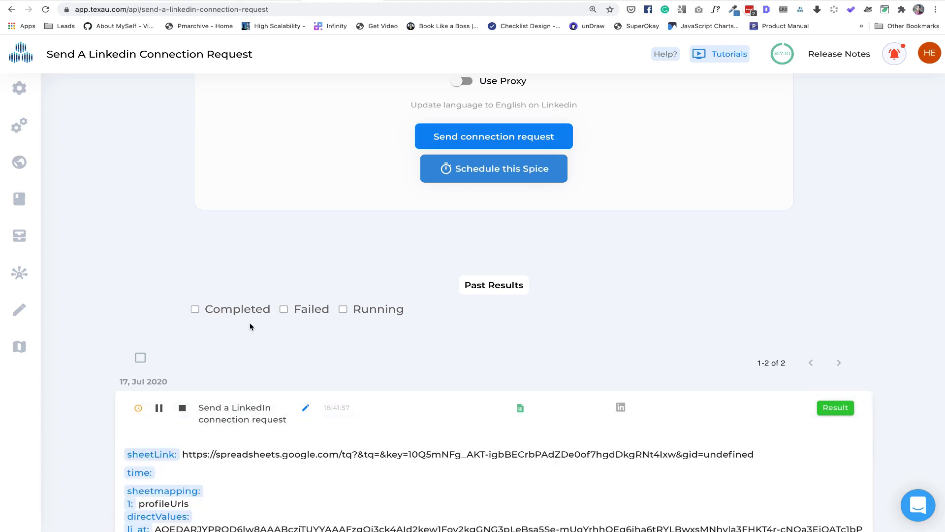
scroll(253, 345, "down", 4)
scroll(257, 371, "down", 1)
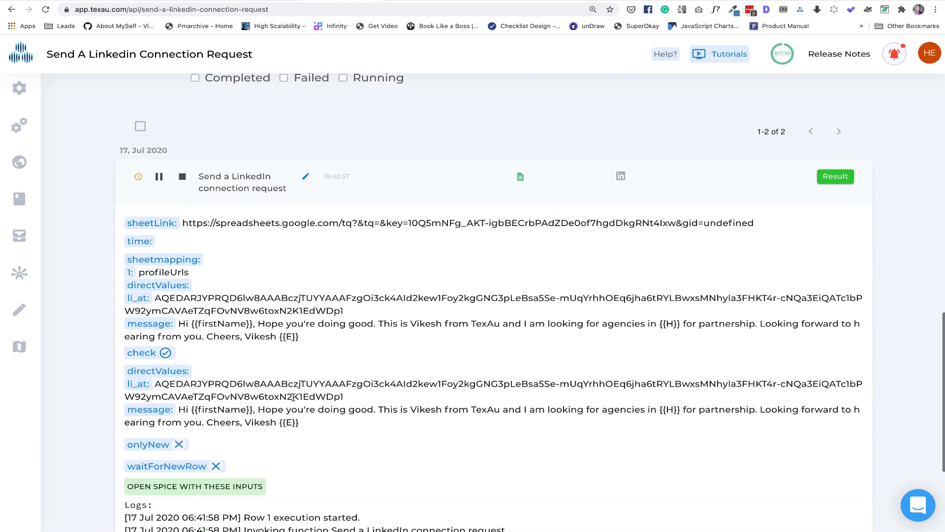
scroll(301, 373, "down", 5)
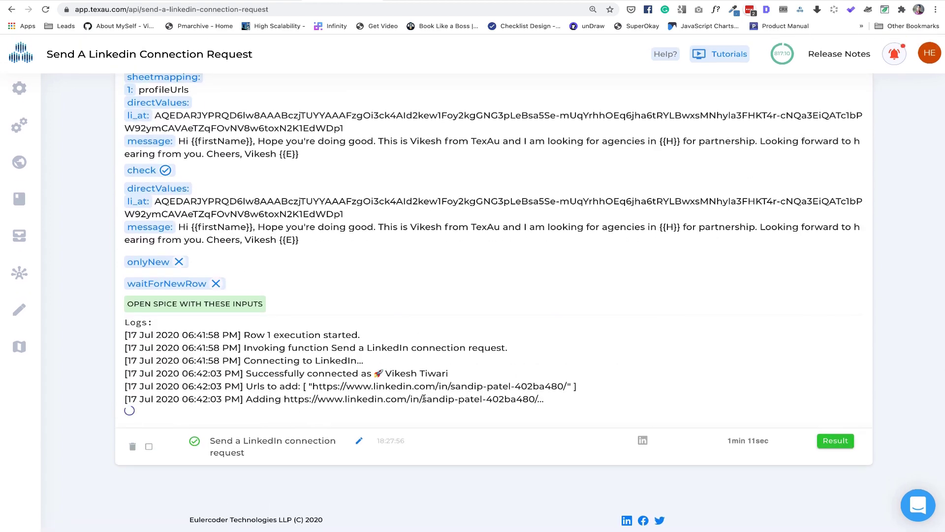
scroll(419, 347, "up", 5)
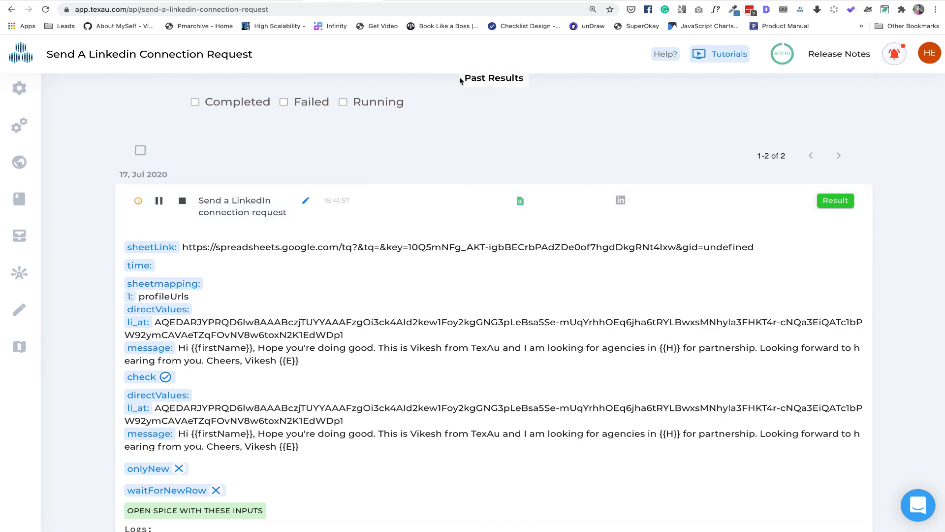
Switch to the Connection-Campaign sheet and review the profile rows with their image link, job and location columns
left_click(490, 3)
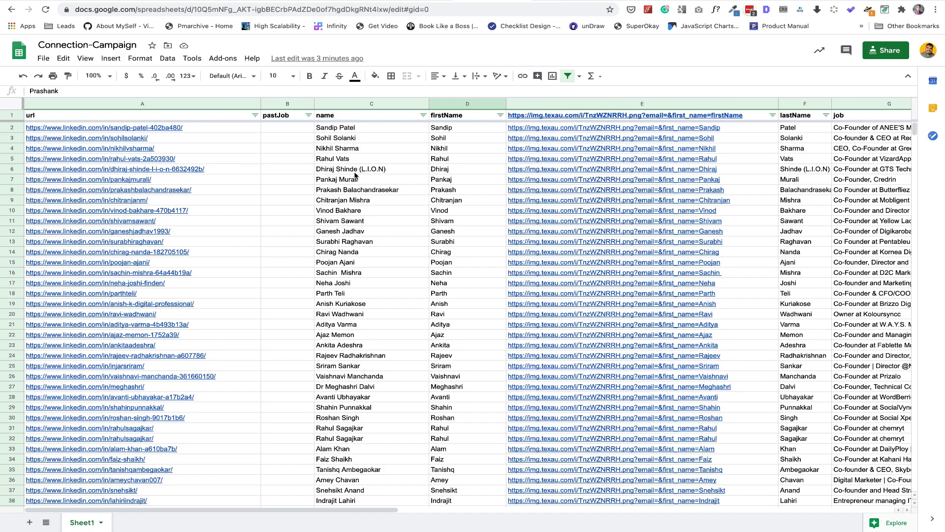
scroll(400, 230, "down", 3)
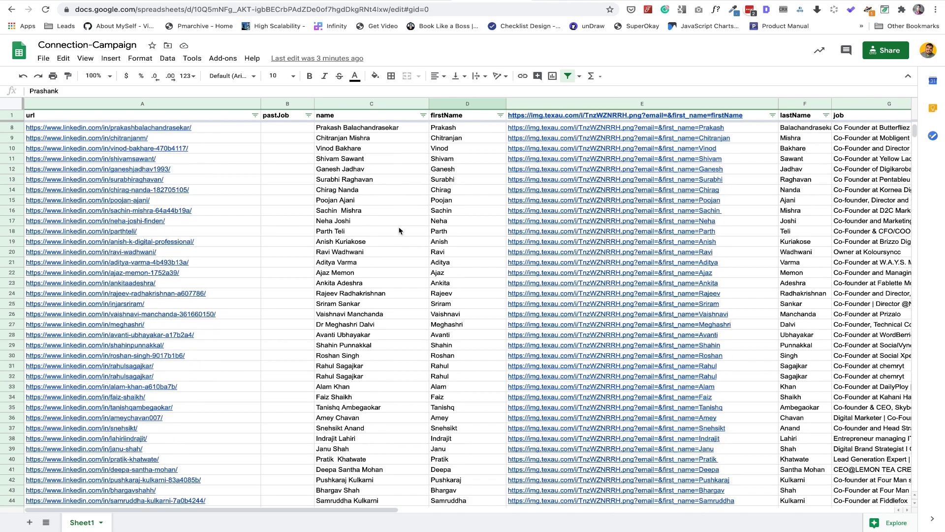
scroll(400, 230, "up", 3)
scroll(593, 229, "right", 2)
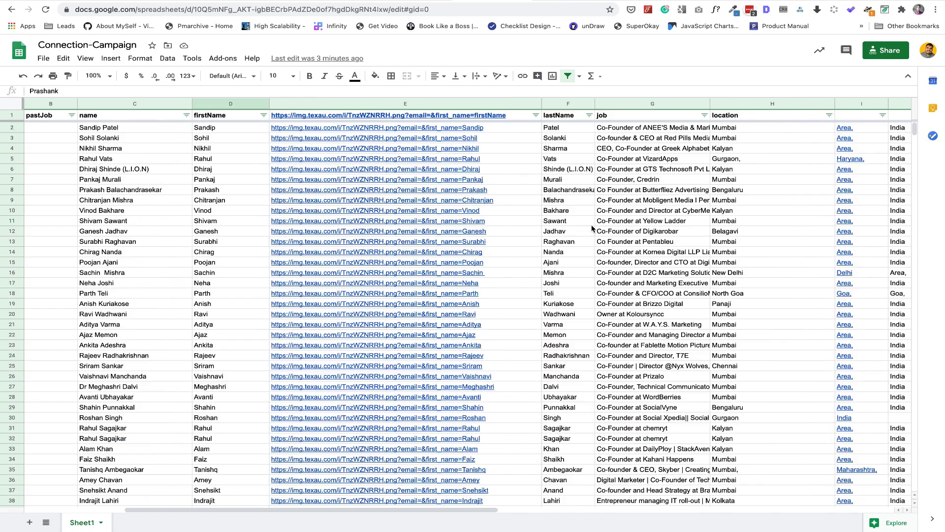
Switch to LinkedIn Messaging and open the 5:18 PM conversation to examine the sent message and its personalised image
left_click(709, 1)
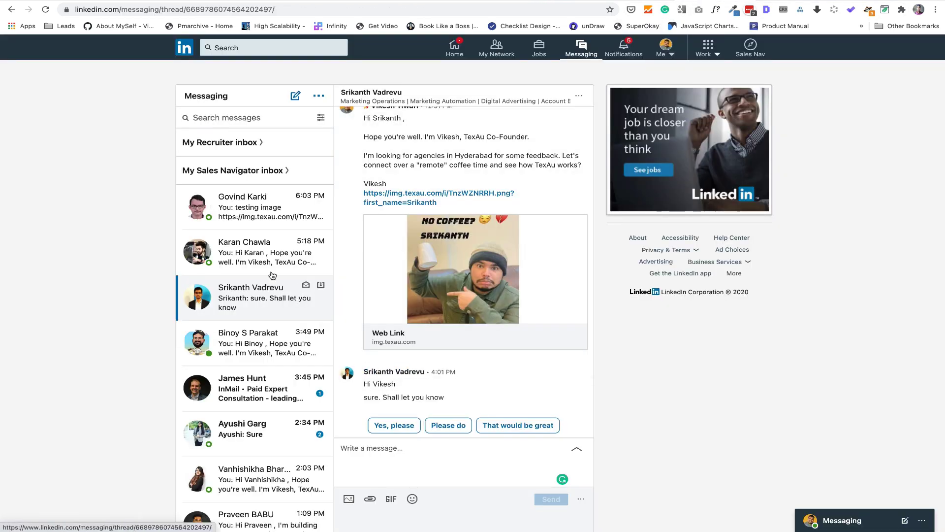
left_click(276, 252)
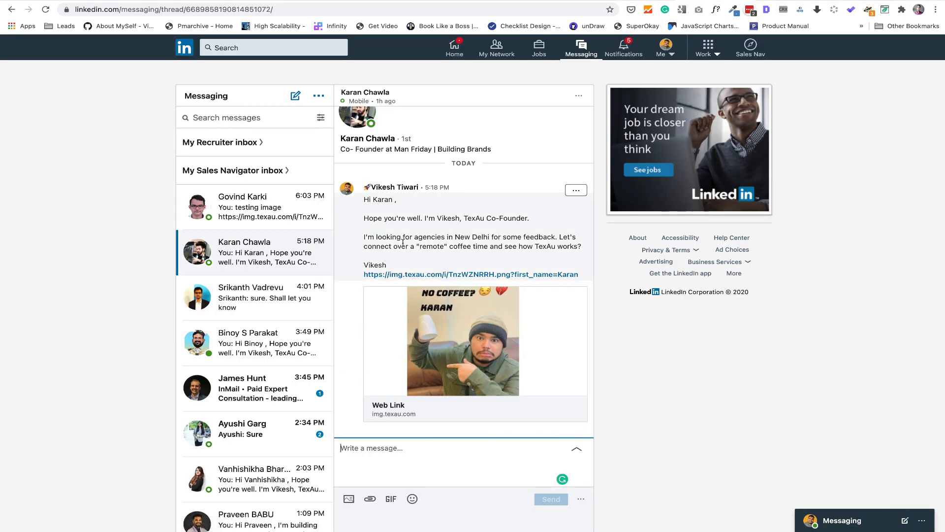
mouse_move(327, 291)
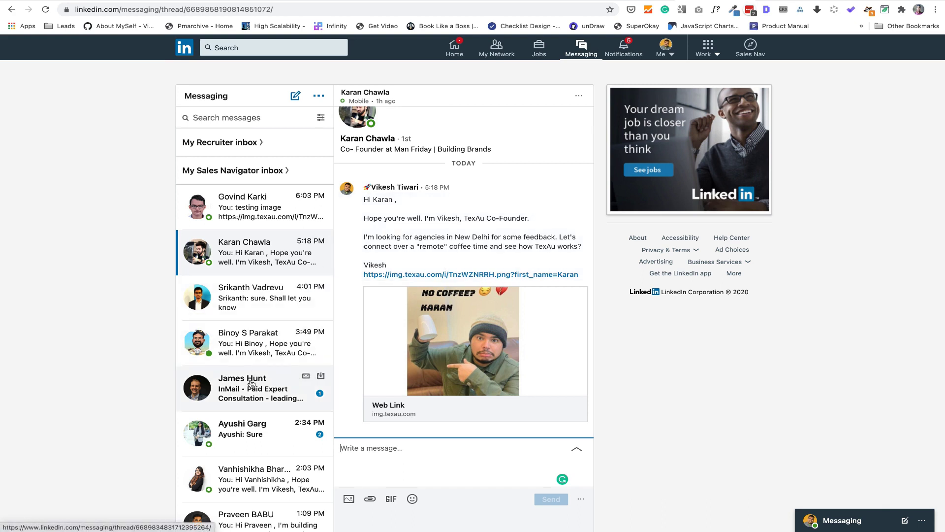
Browse other sent conversations in LinkedIn Messaging, including the 2:03 PM one, and reopen the 5:18 PM conversation
scroll(251, 384, "down", 2)
left_click(253, 396)
scroll(303, 388, "down", 1)
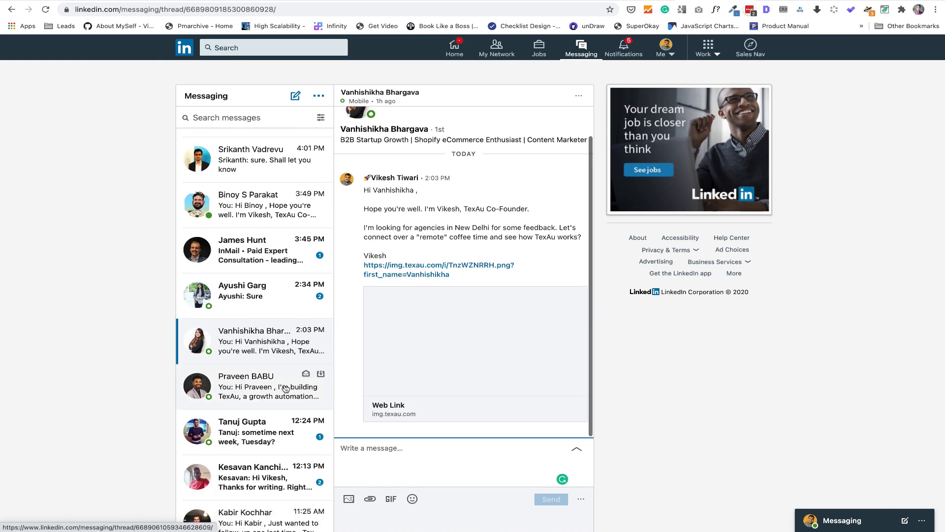
left_click(303, 387)
scroll(262, 334, "up", 3)
left_click(251, 251)
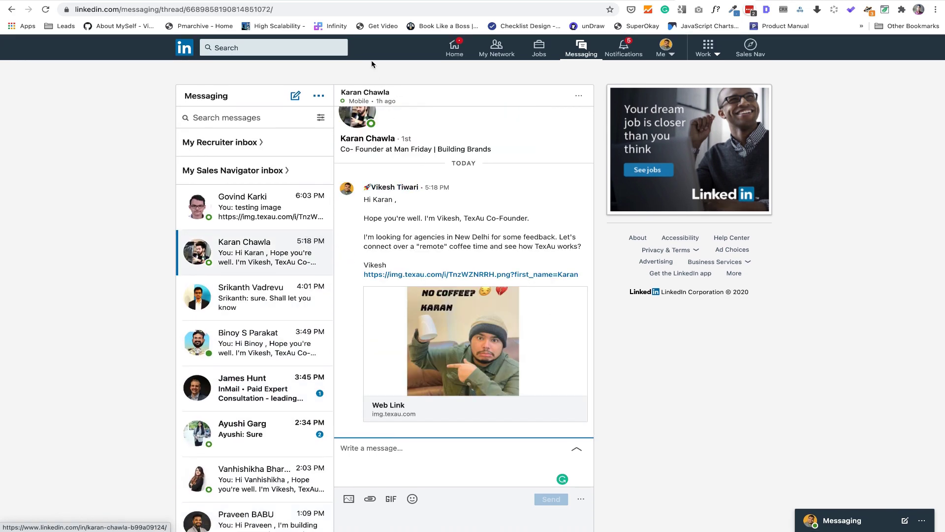
Check the running execution's logs in TexAu, and expand the newest message among LinkedIn's sent invitations
key("ctrl+Tab")
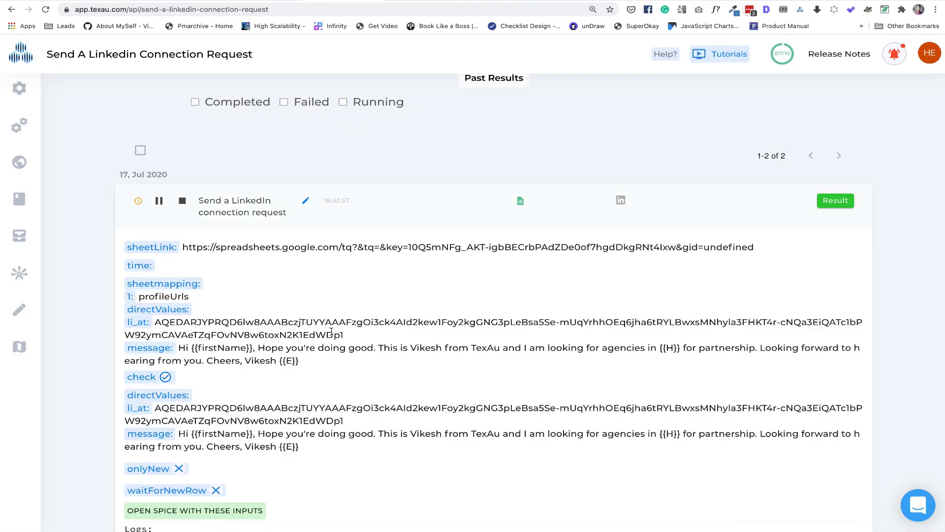
scroll(330, 257, "down", 5)
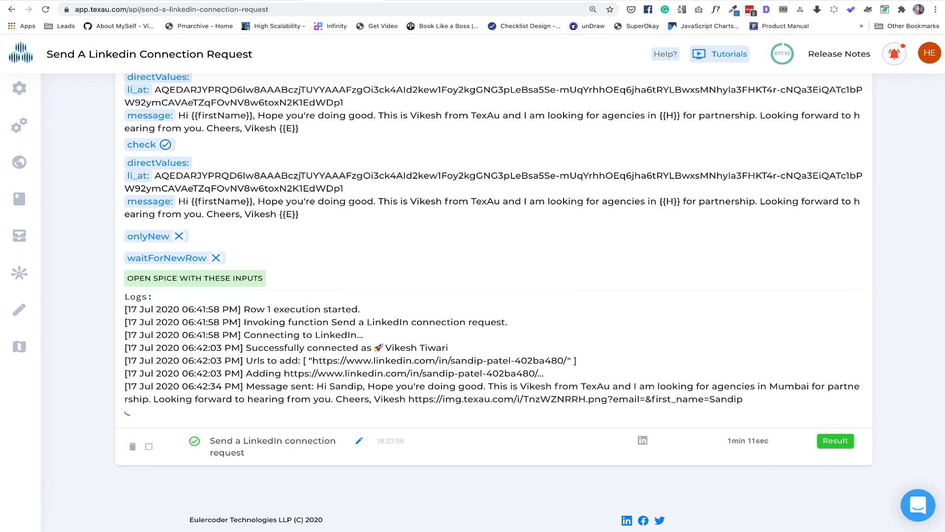
key("ctrl+Tab")
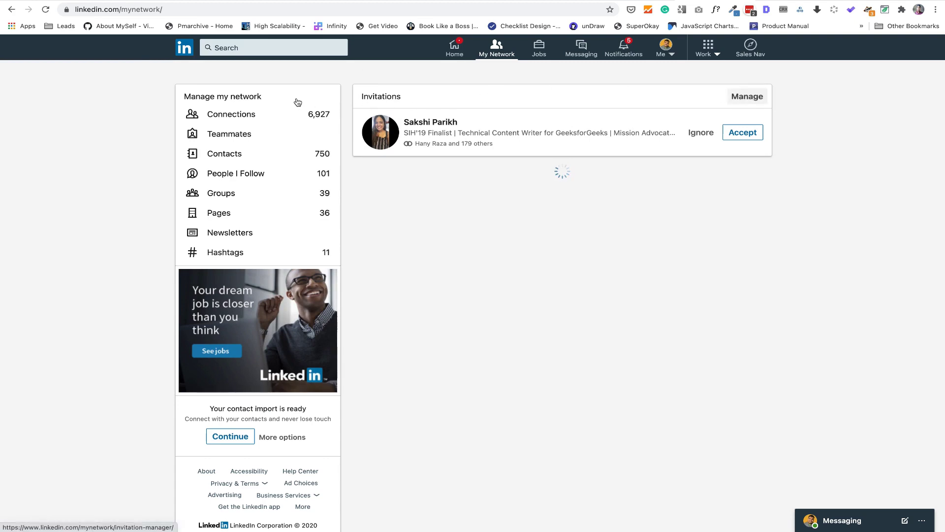
left_click(749, 100)
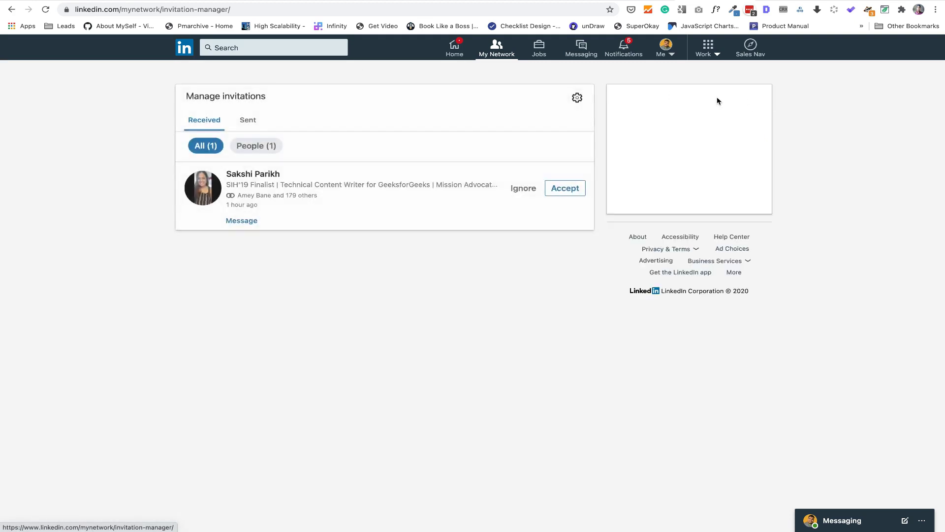
left_click(248, 119)
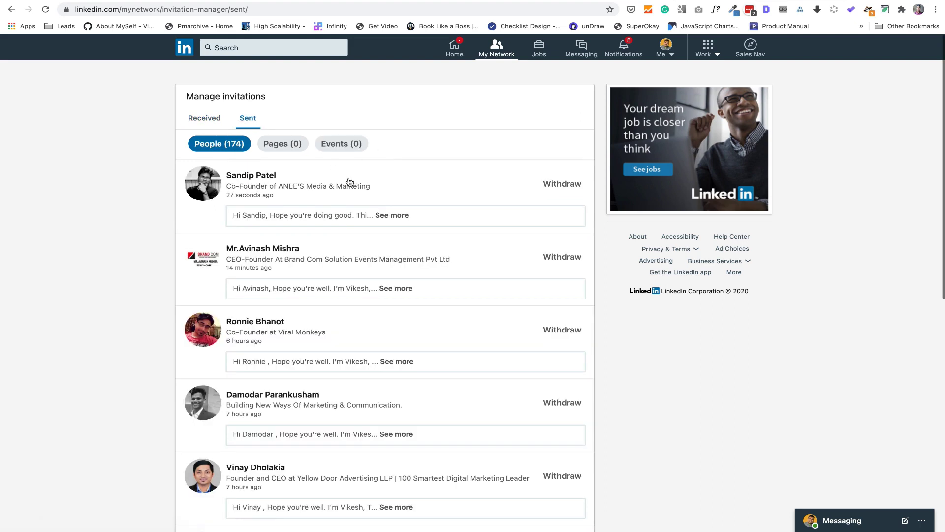
left_click(390, 215)
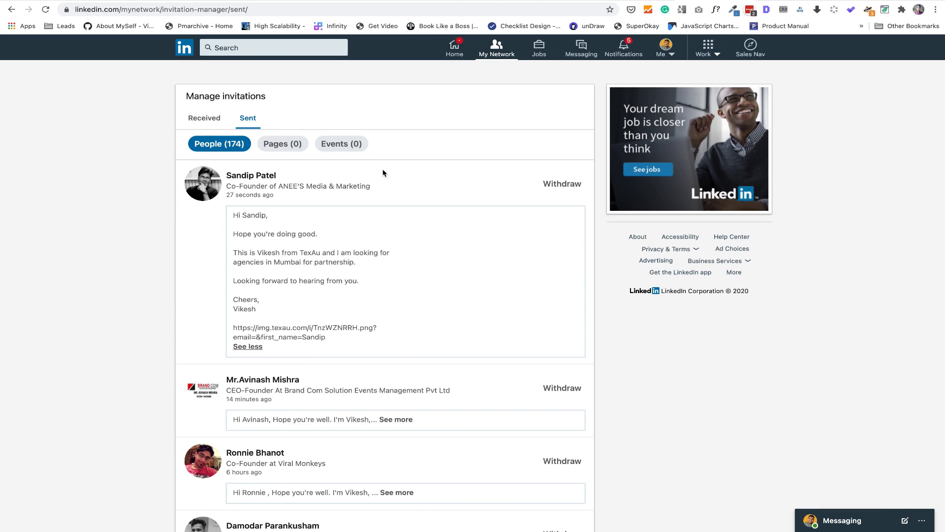
Switch to TexAu, review the running request's logs, and collapse its entry in the past results
left_click(350, 1)
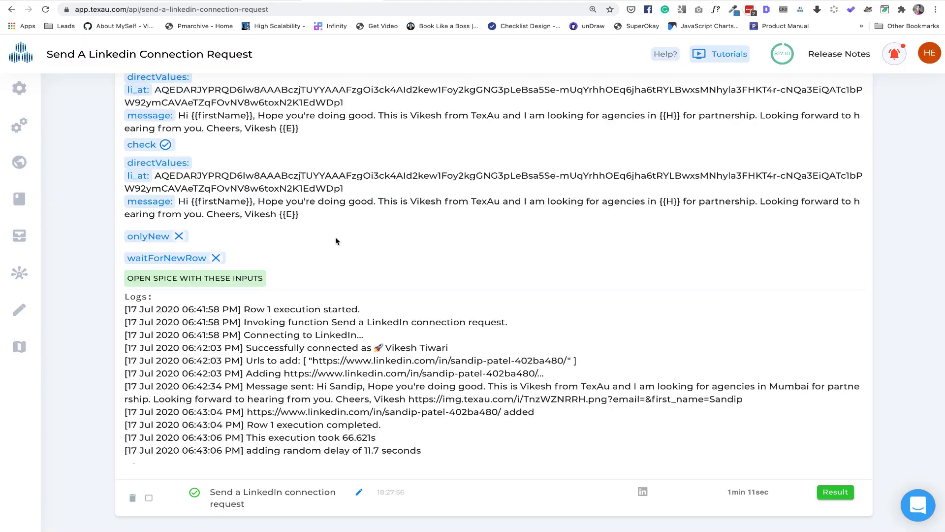
scroll(336, 241, "up", 4)
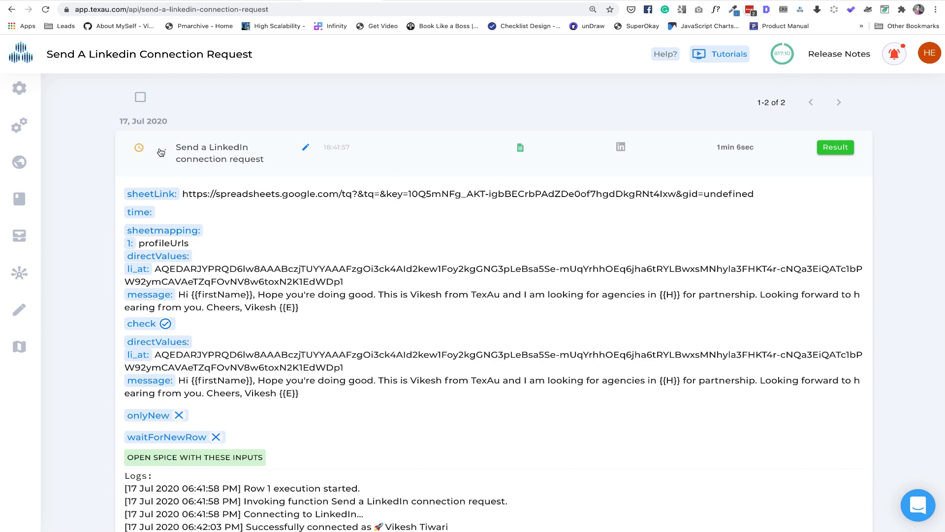
left_click(269, 148)
scroll(189, 183, "up", 10)
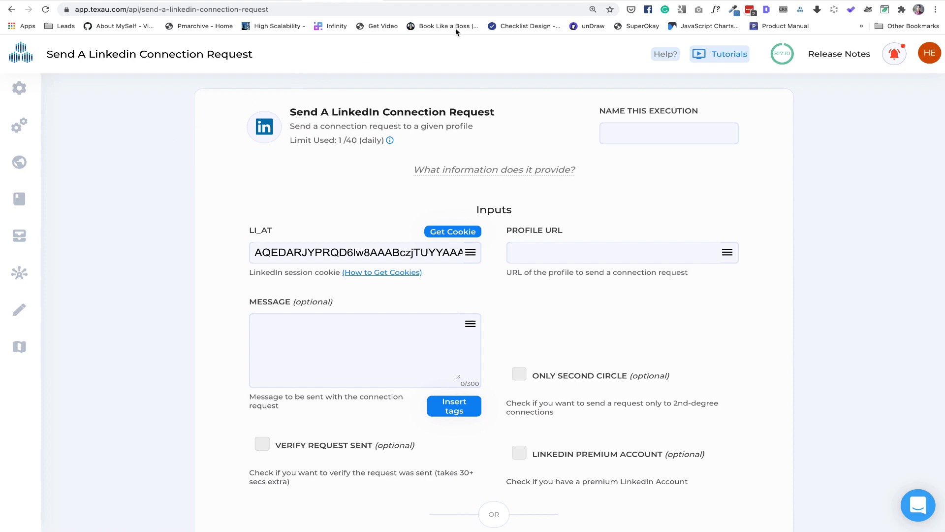
Switch to the Connection-Campaign sheet and examine the CONCATENATE formula behind the image link in cell E1
left_click(470, 3)
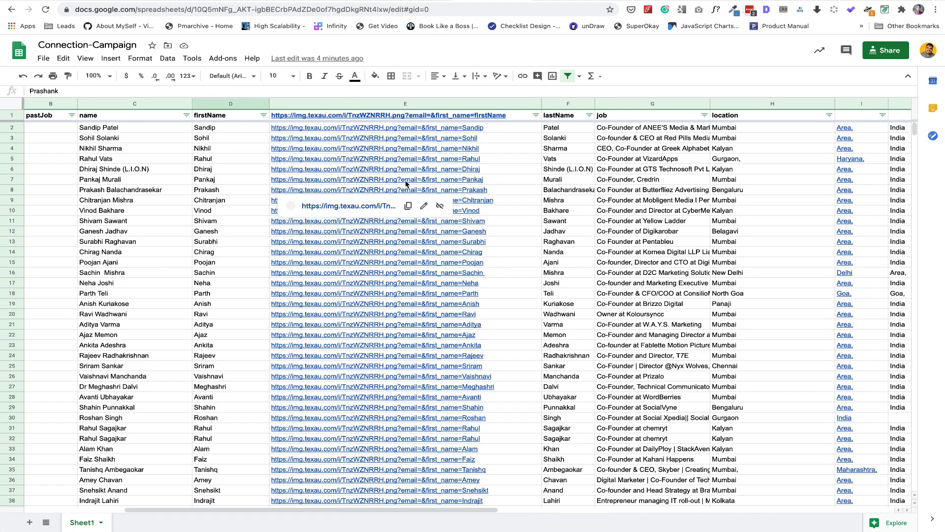
double_click(468, 118)
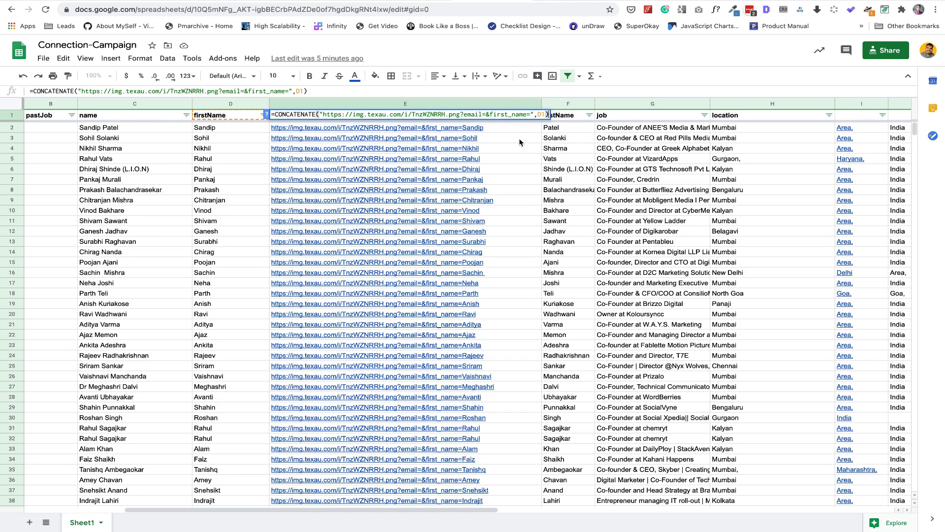
mouse_move(513, 139)
key("Return")
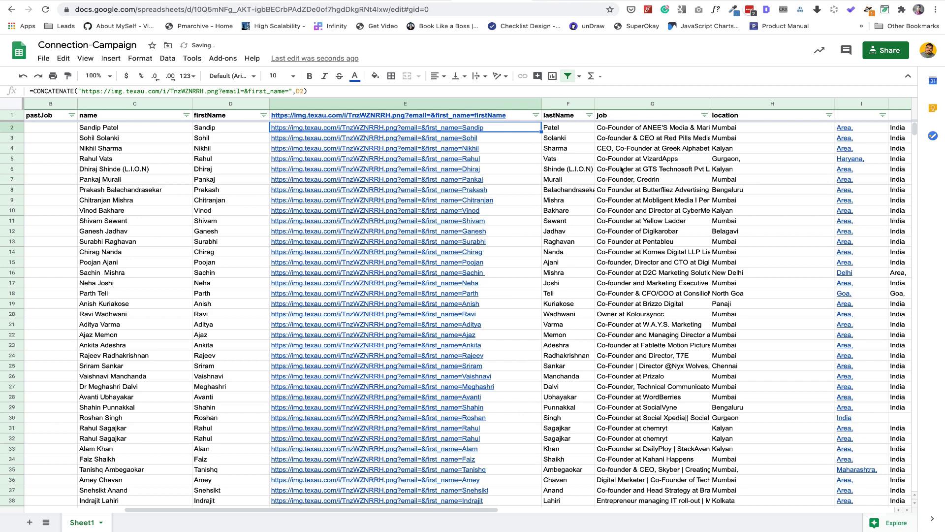
Split the location text in column H into separate columns, leaving the separator on automatic detection
left_click(724, 115)
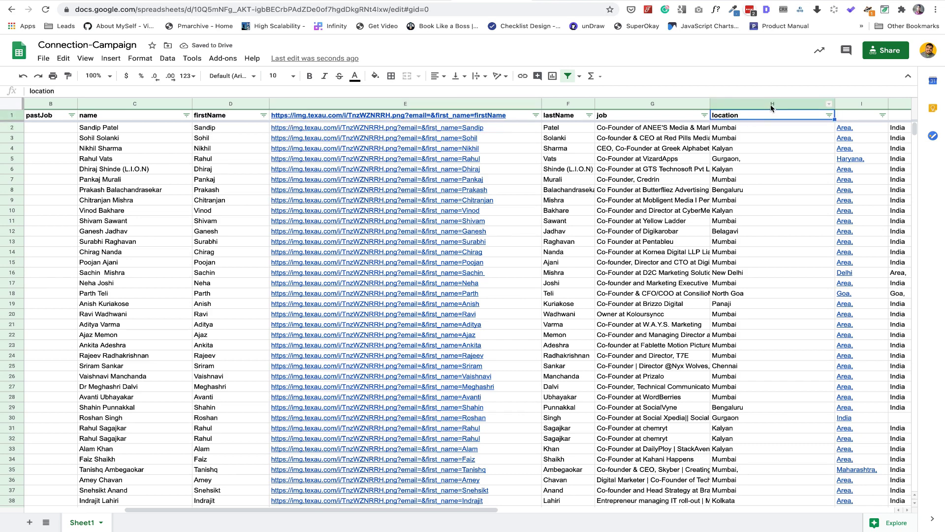
left_click(770, 104)
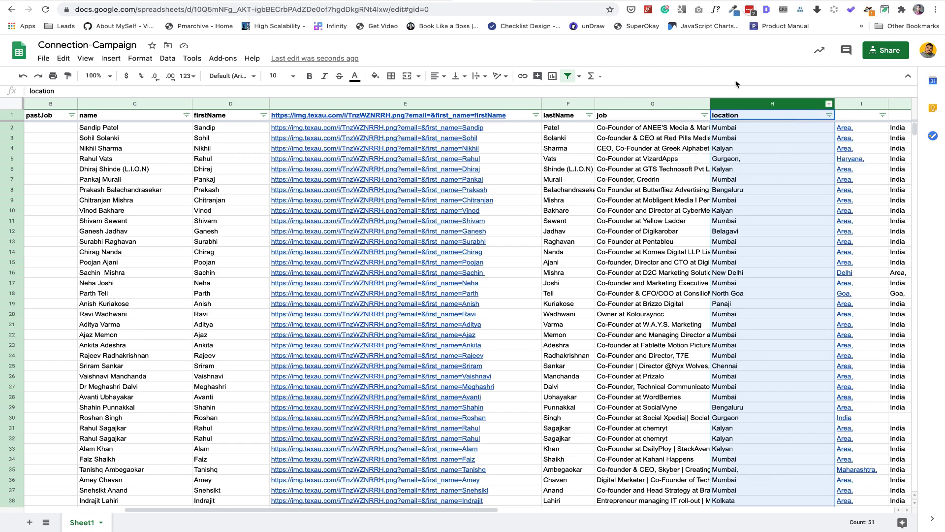
left_click(167, 59)
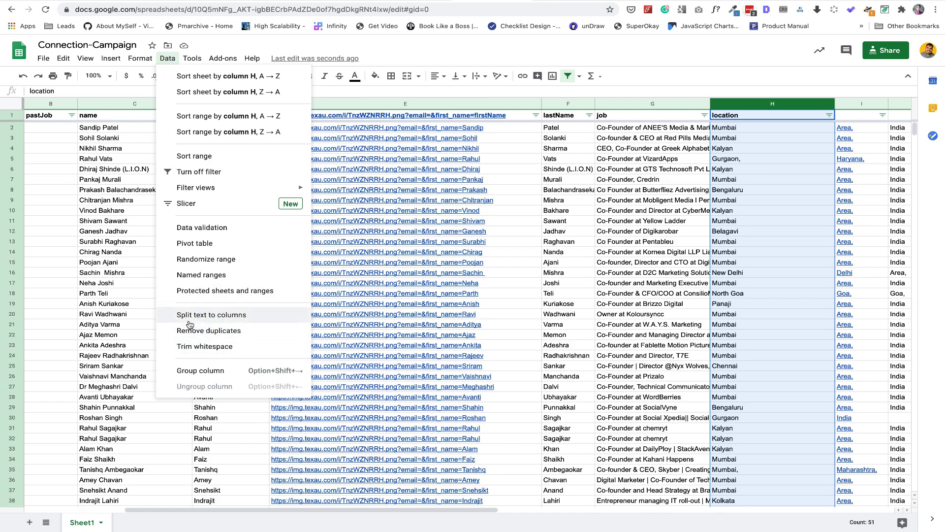
left_click(240, 321)
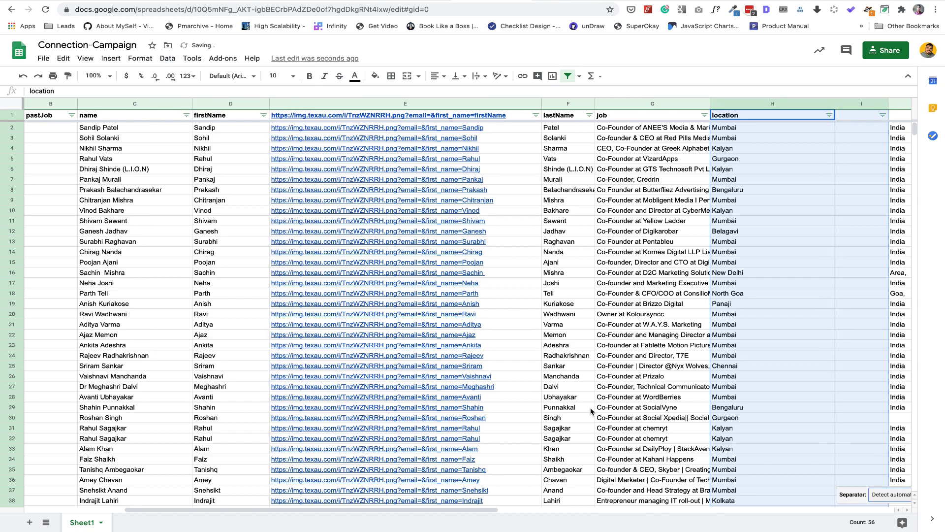
left_click(889, 497)
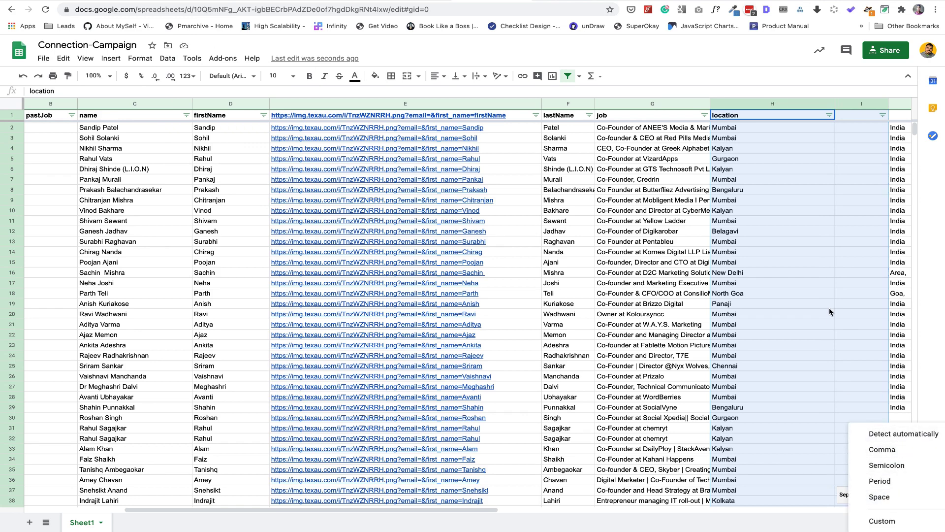
left_click(808, 223)
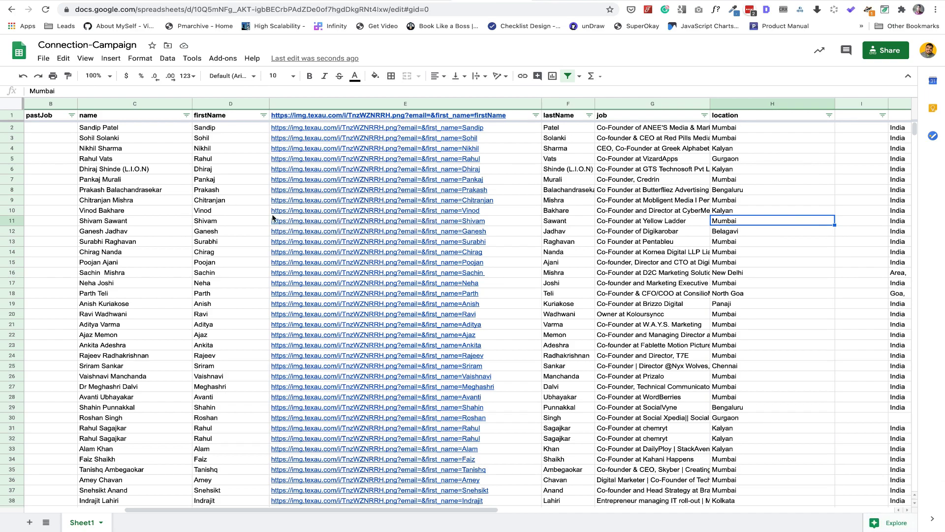
scroll(273, 217, "down", 5)
scroll(272, 217, "up", 5)
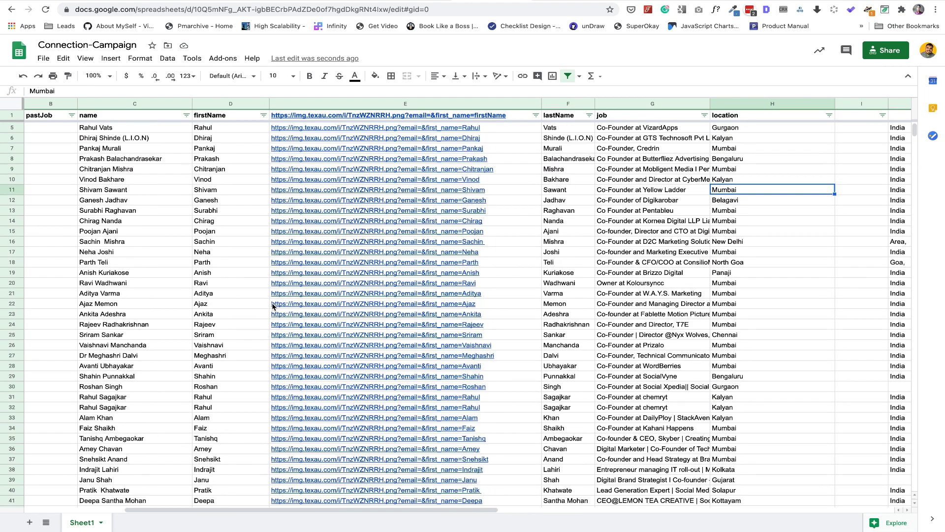
scroll(241, 213, "up", 1)
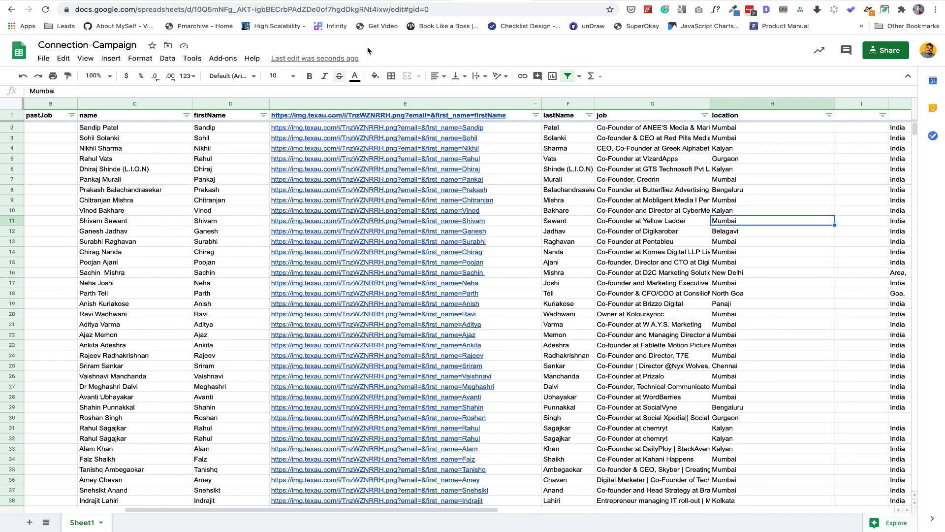
Switch to TexAu, review the Send A LinkedIn Connection Request form and its upload options, and open the list of all spices
left_click(338, 1)
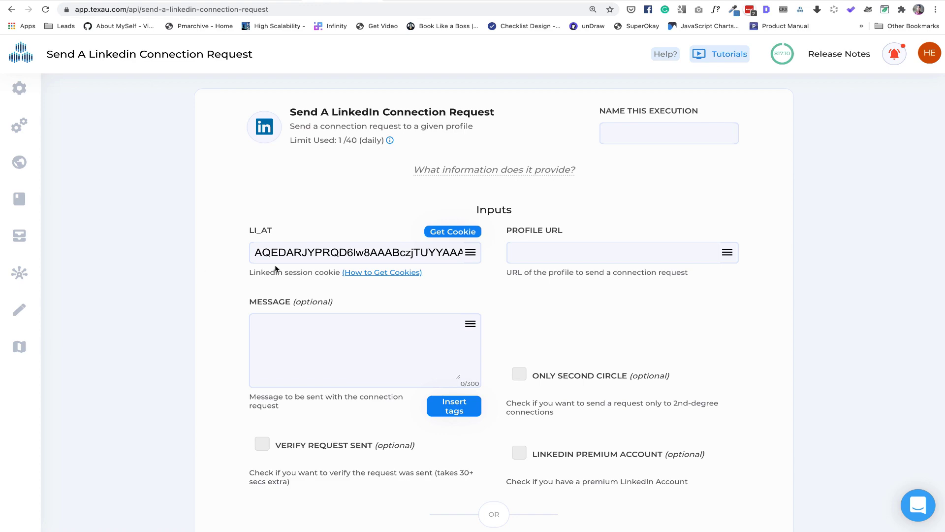
scroll(275, 267, "down", 9)
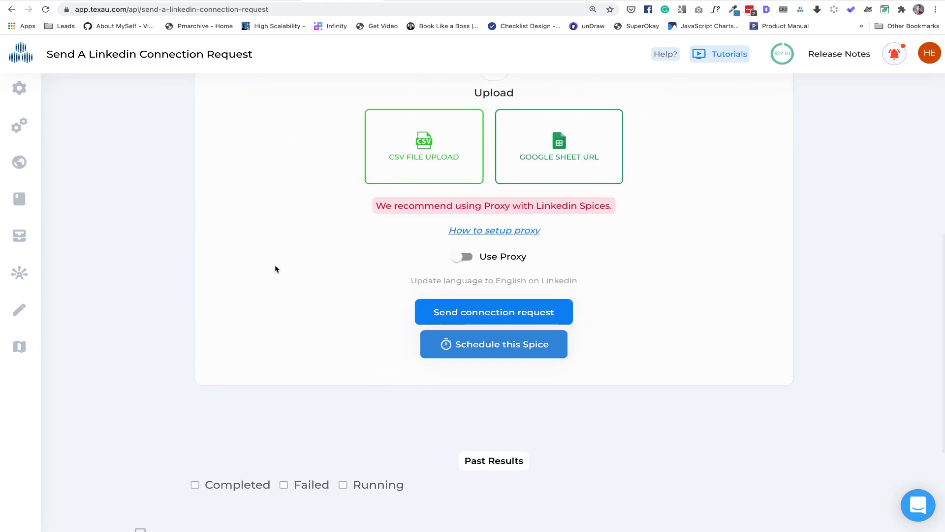
scroll(275, 267, "up", 9)
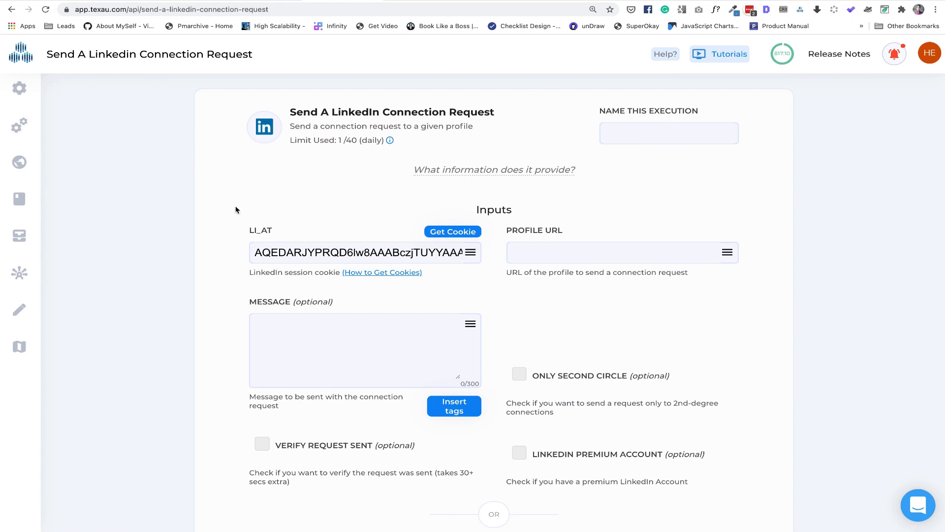
left_click(20, 89)
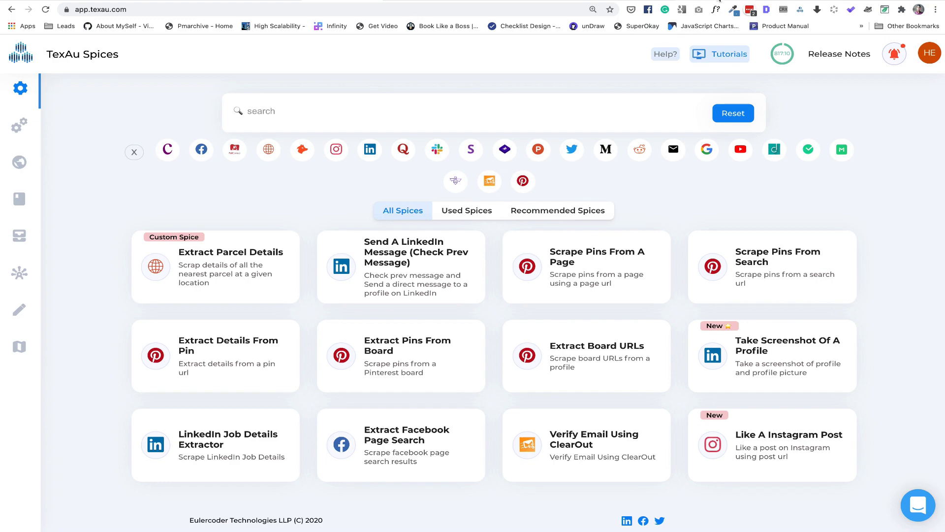
Switch to LinkedIn, look through the account's own profile and home feed, and return to the TexAu spices list
left_click(719, 1)
left_click(667, 52)
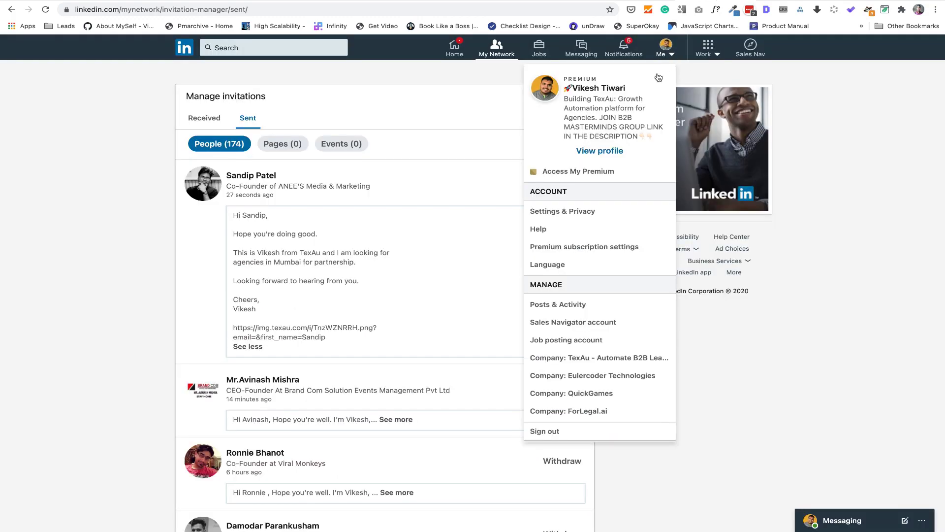
left_click(598, 156)
scroll(150, 274, "down", 3)
scroll(151, 274, "down", 10)
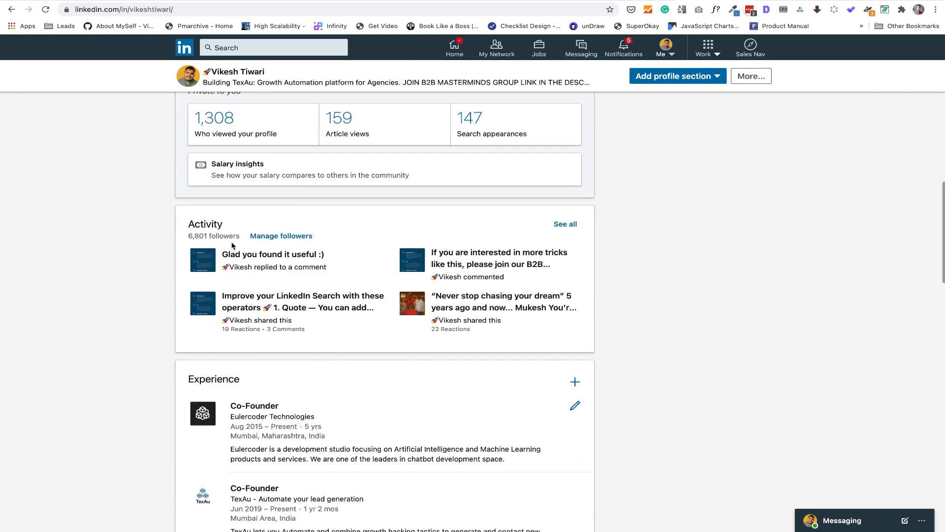
scroll(147, 251, "up", 4)
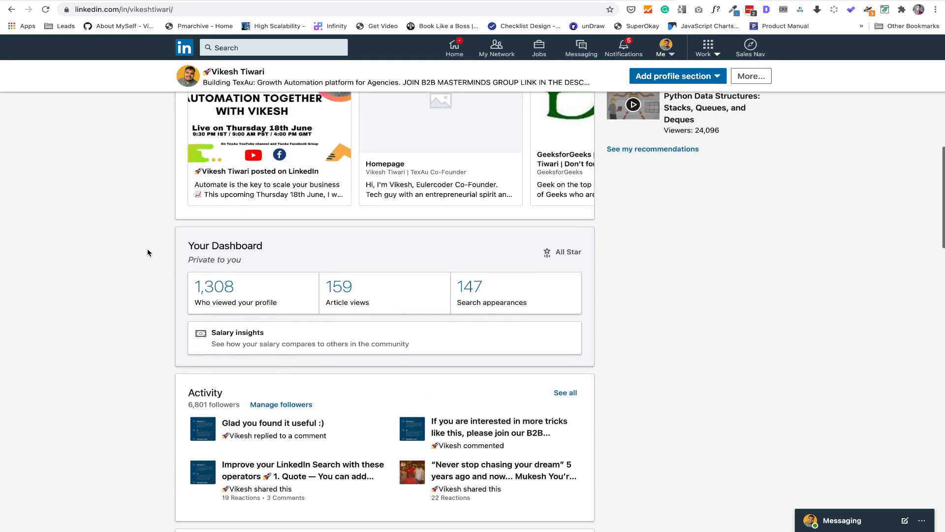
scroll(148, 252, "up", 10)
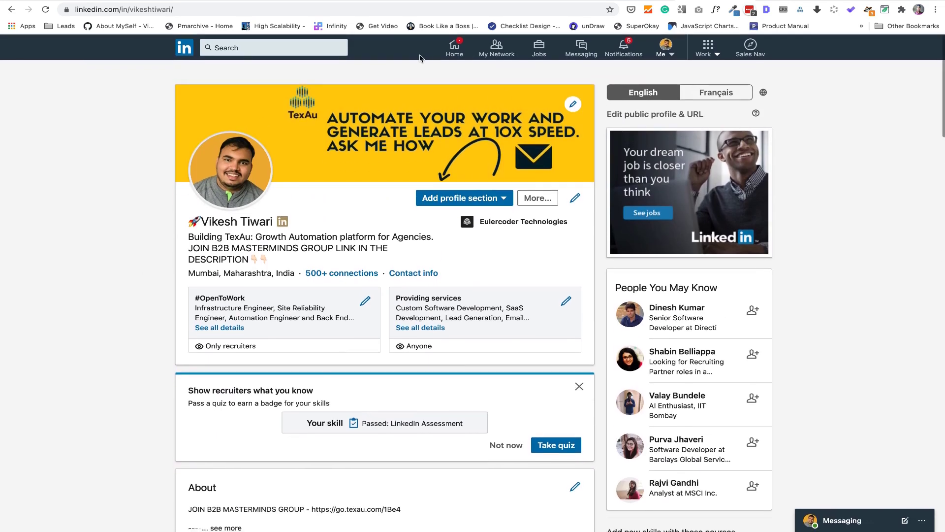
left_click(454, 48)
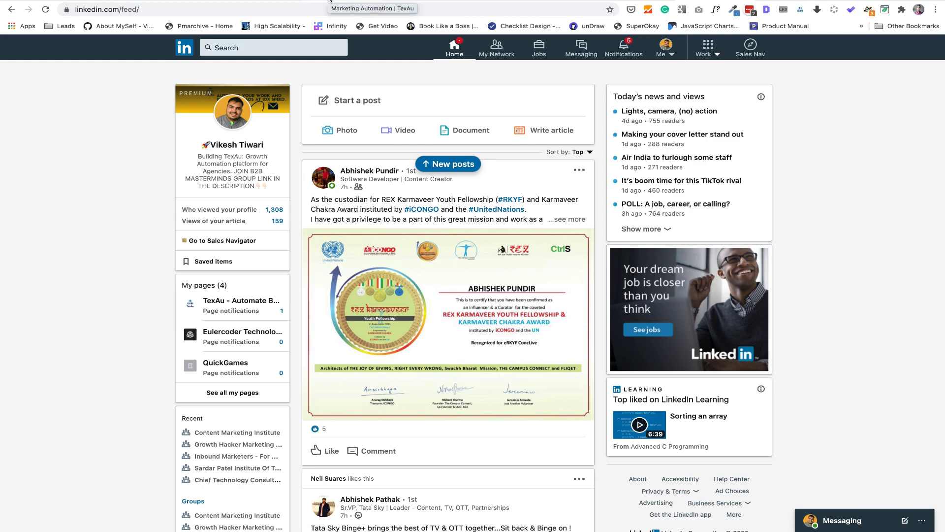
left_click(329, 1)
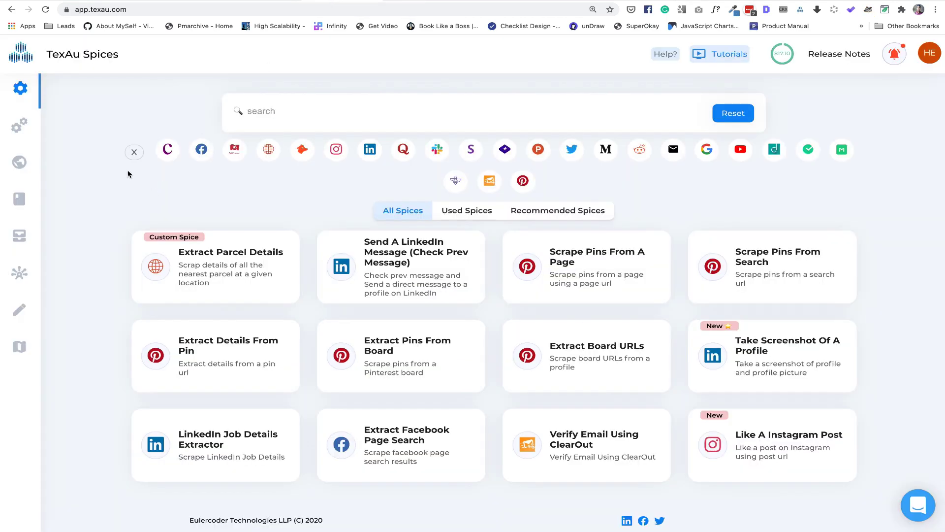